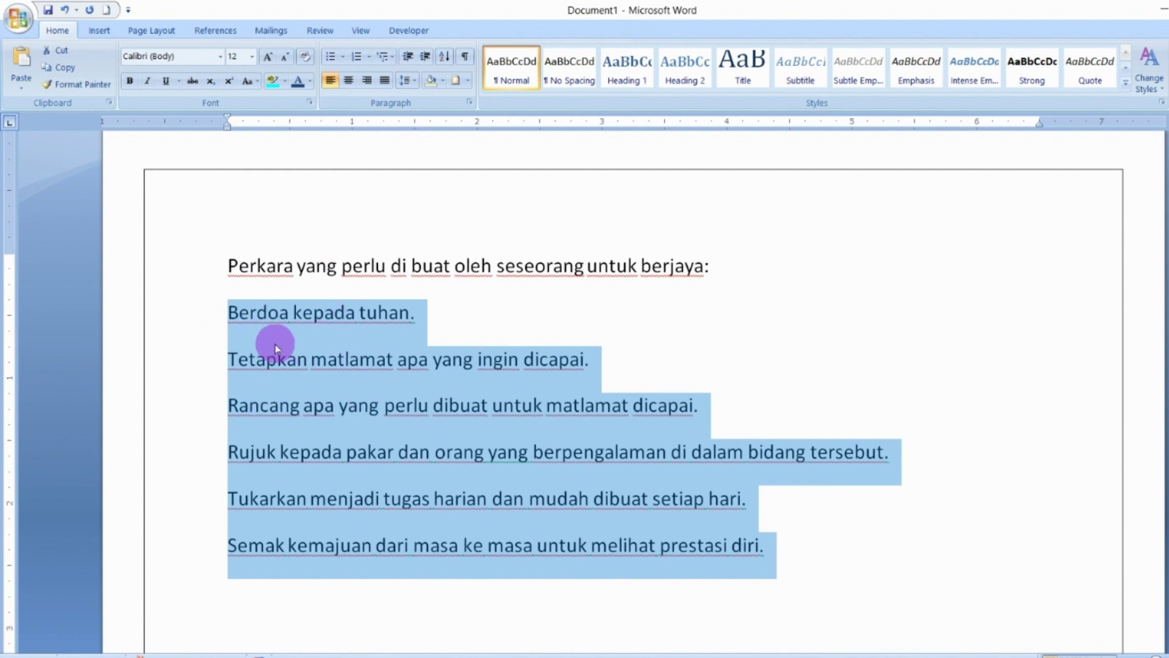
Format the six lines below the heading as a bulleted list, trying hollow circle bullets and solid square bullets
left_click(337, 62)
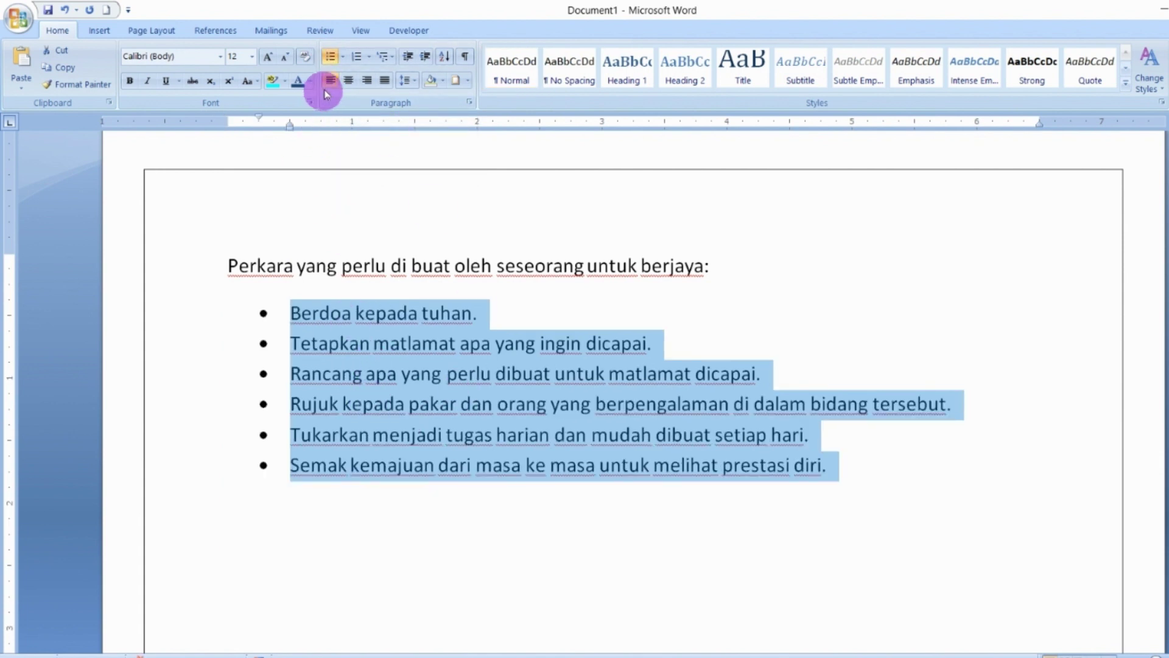
left_click(343, 56)
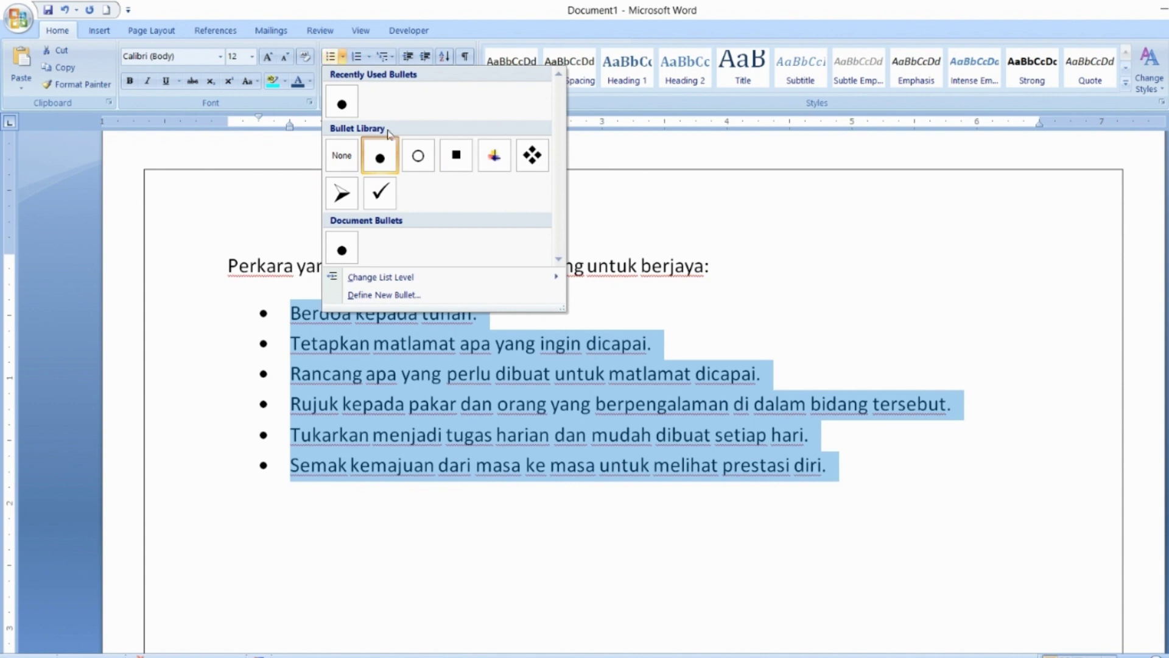
left_click(418, 157)
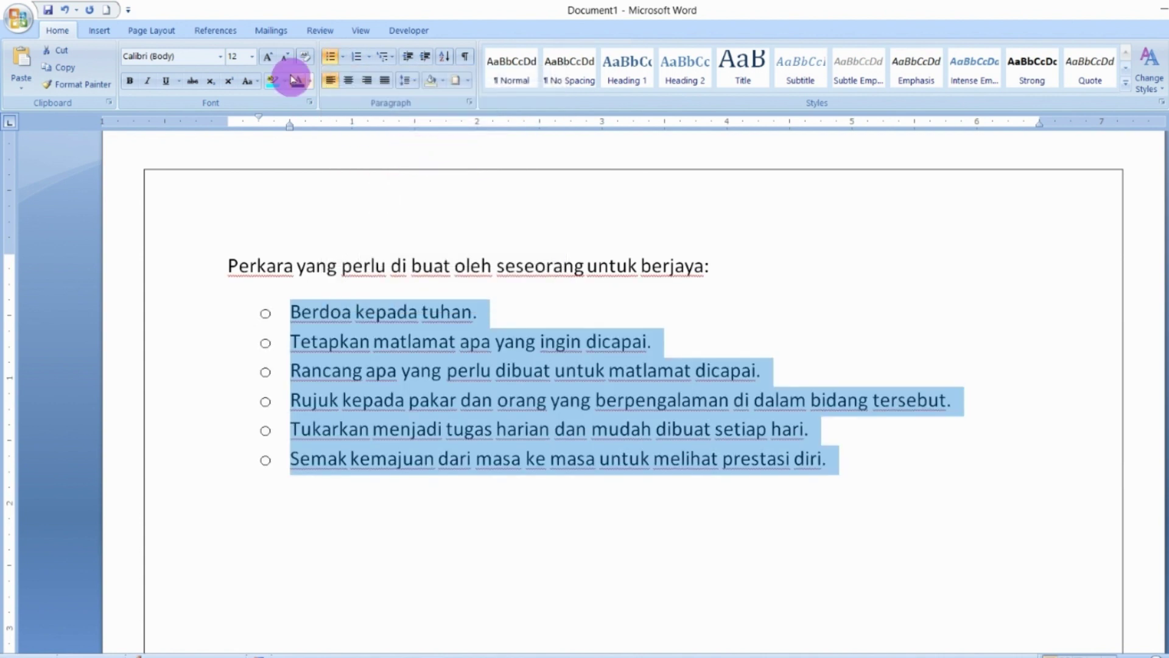
left_click(343, 58)
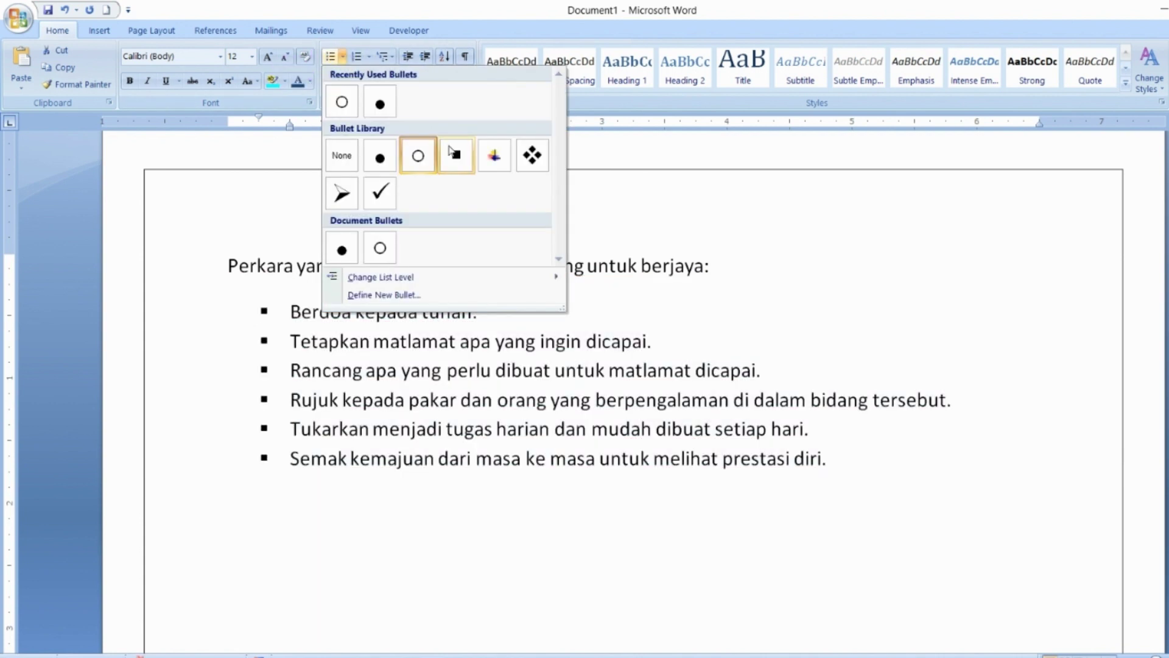
left_click(452, 152)
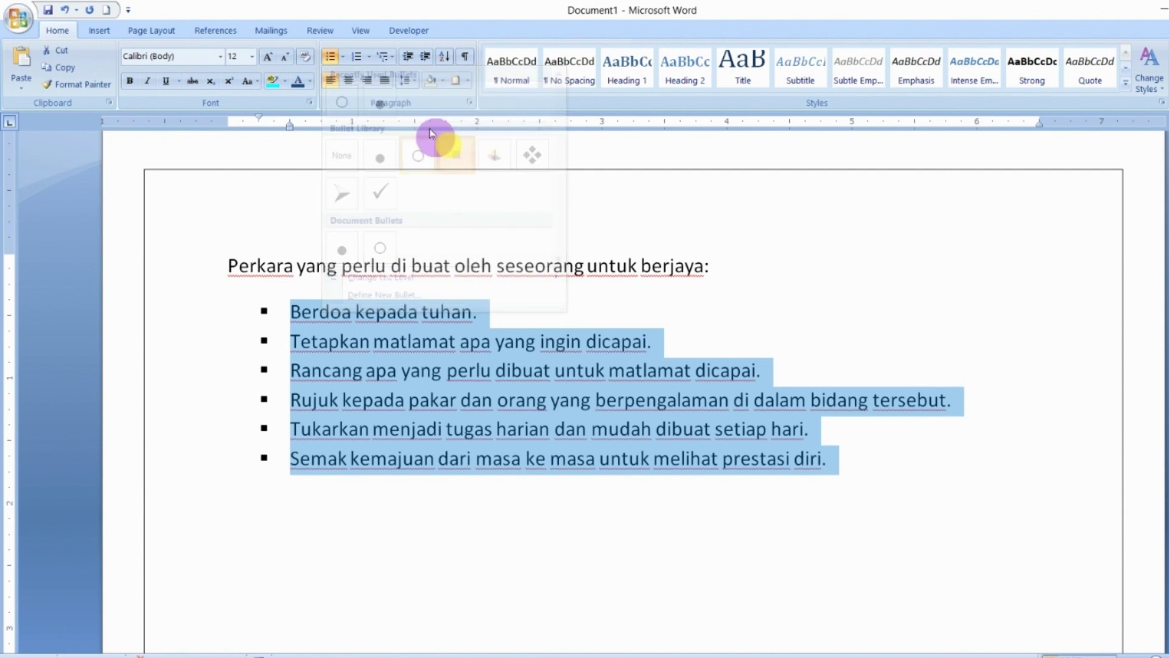
Define a new bullet using the bold Wingdings arrow pointing down and right, and apply it to the six list lines
left_click(343, 61)
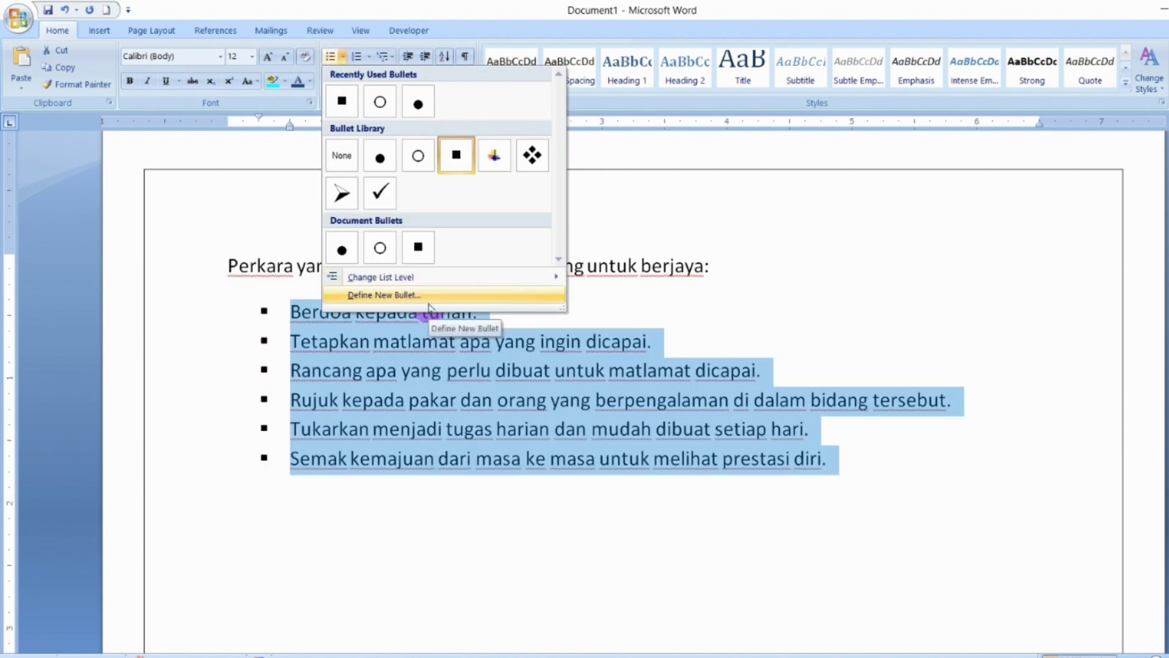
left_click(428, 296)
left_click(572, 237)
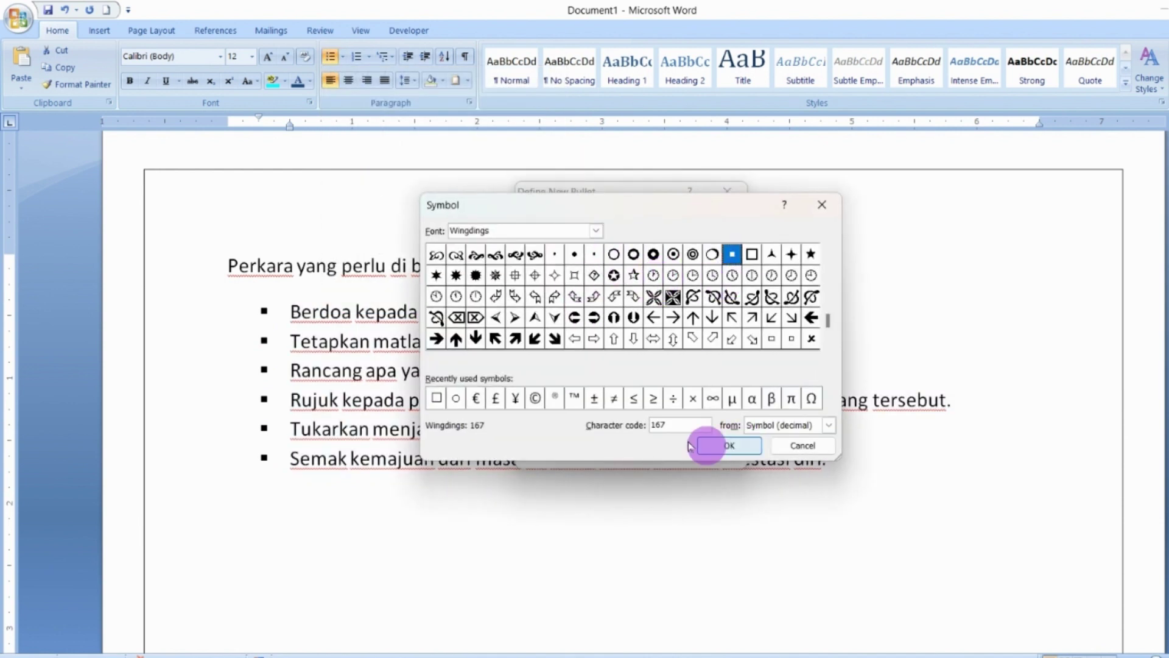
left_click(554, 339)
left_click(738, 444)
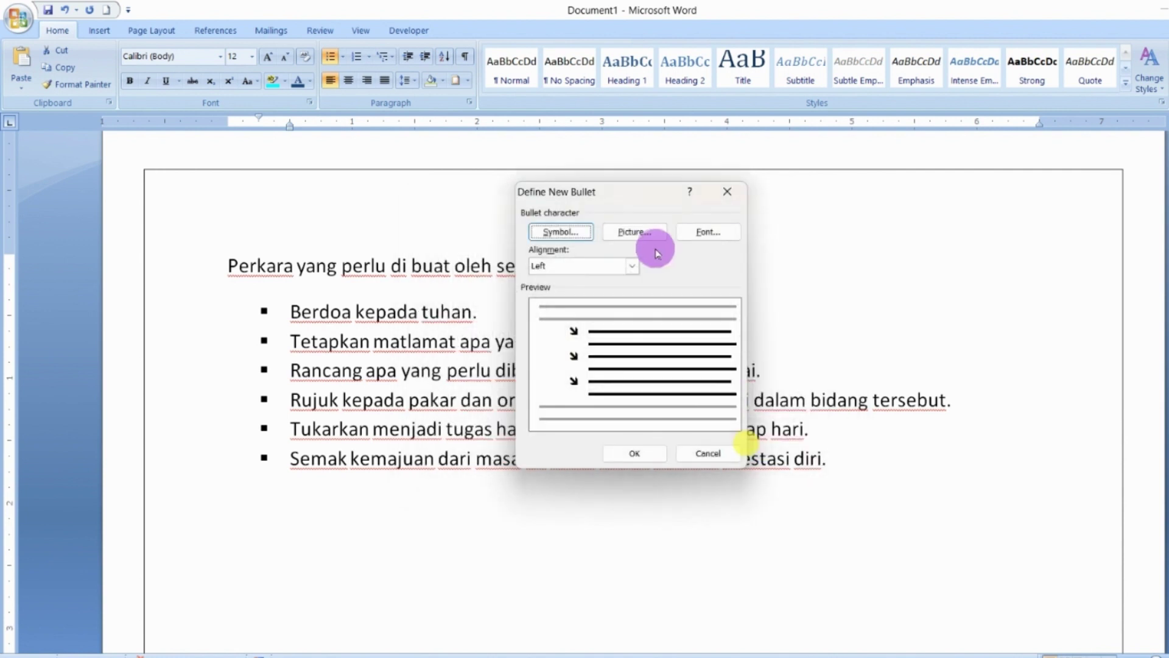
left_click(632, 233)
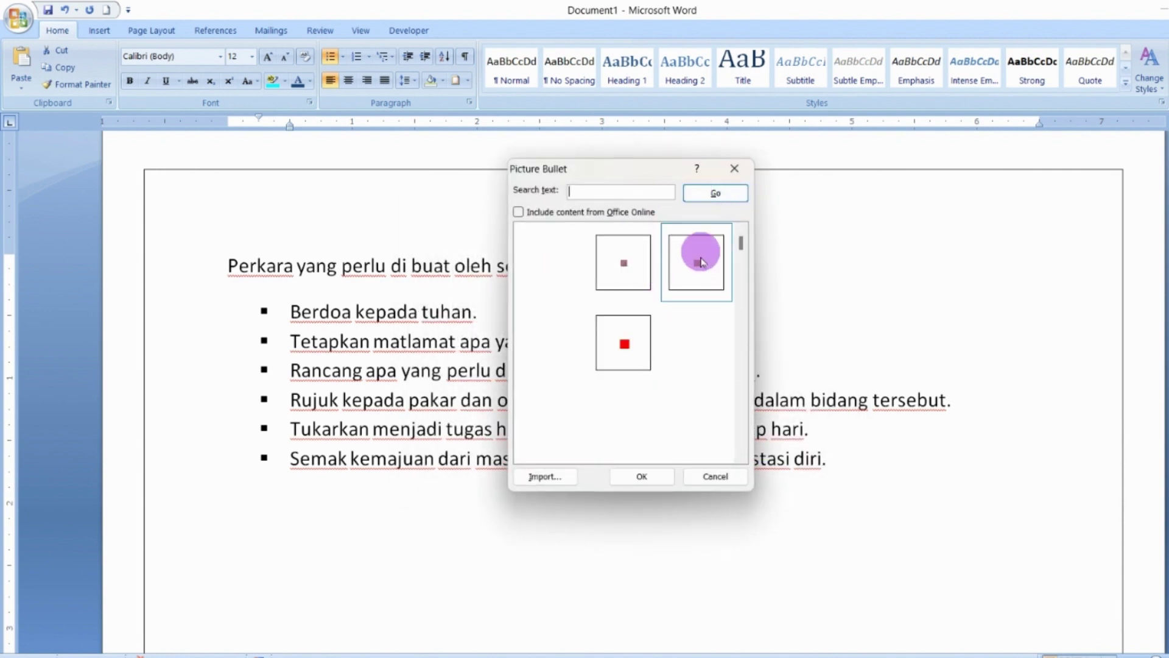
left_click(716, 477)
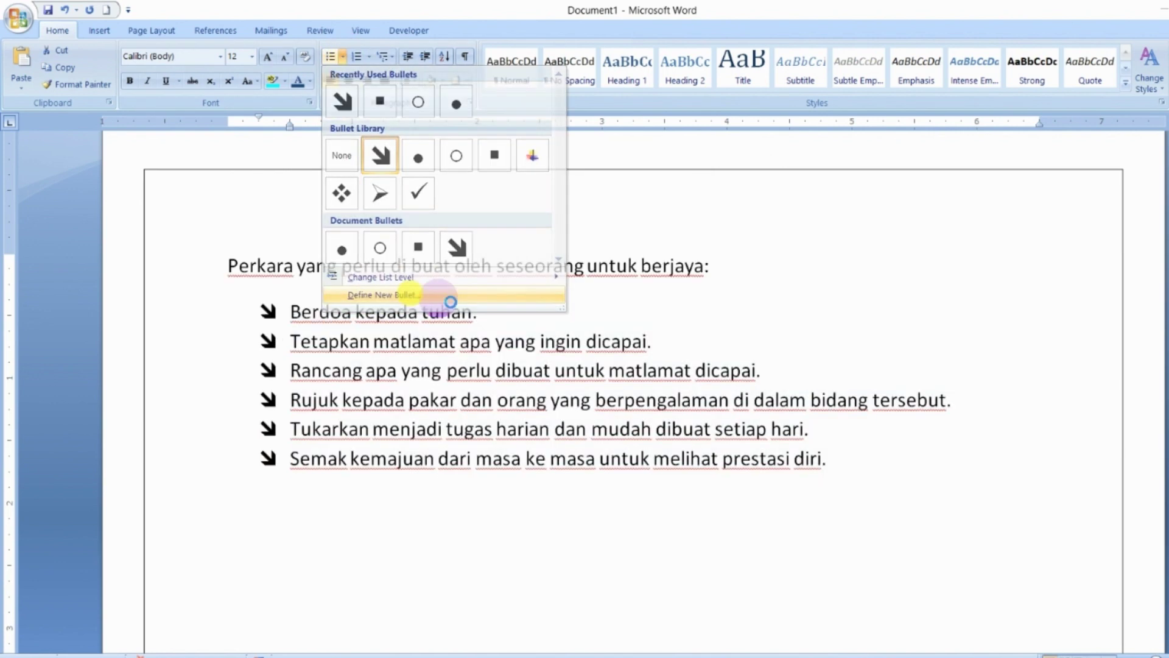
Define another new arrow bullet for the list with its font size set to 11
left_click(444, 300)
left_click(708, 232)
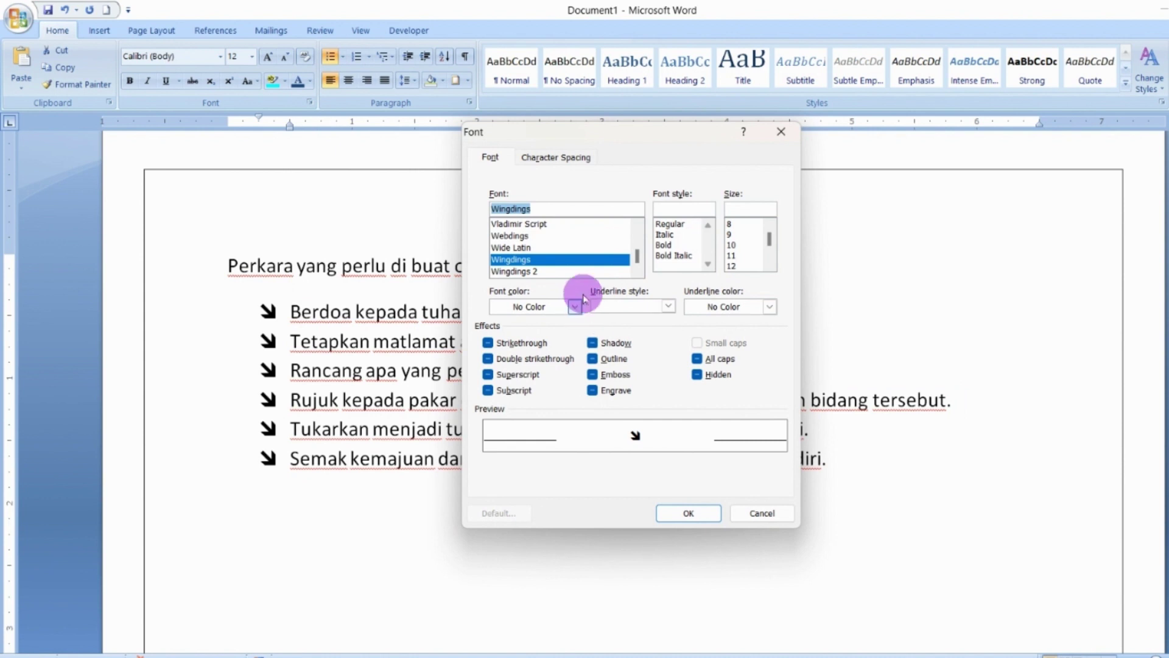
left_click(737, 245)
left_click(737, 255)
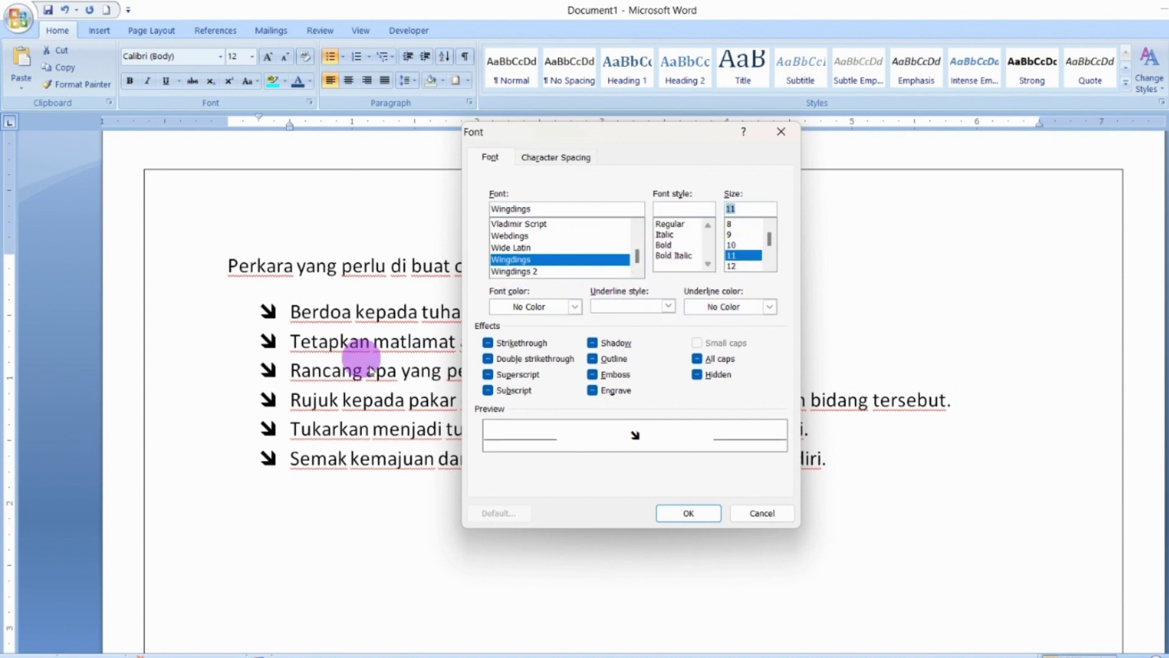
left_click(683, 514)
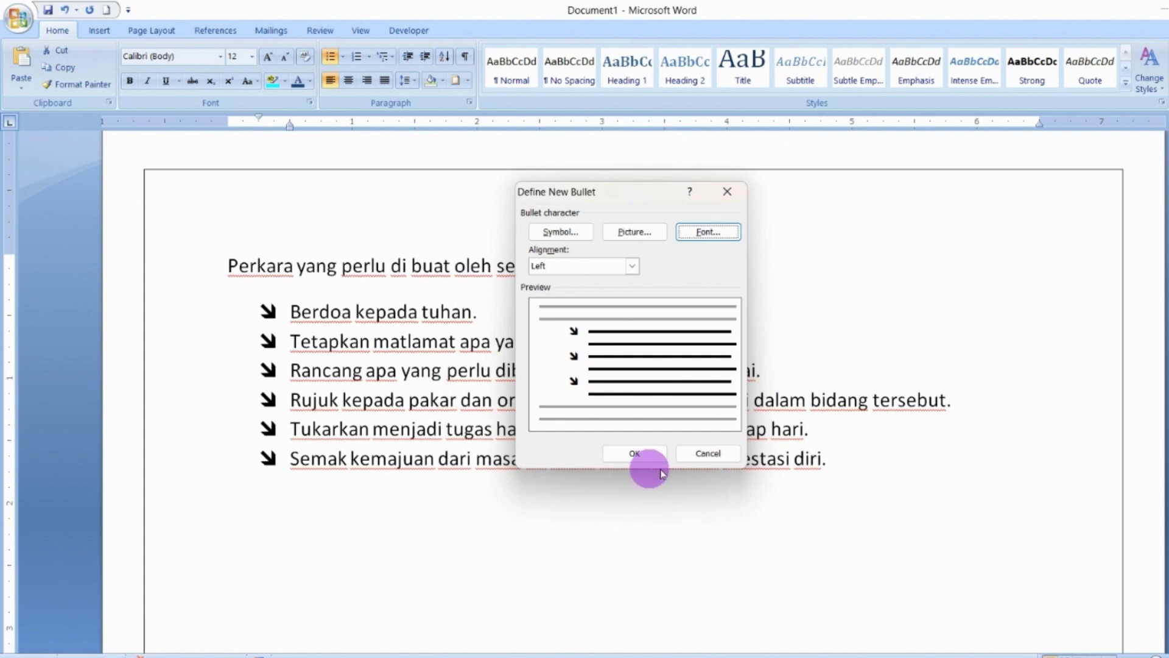
left_click(630, 452)
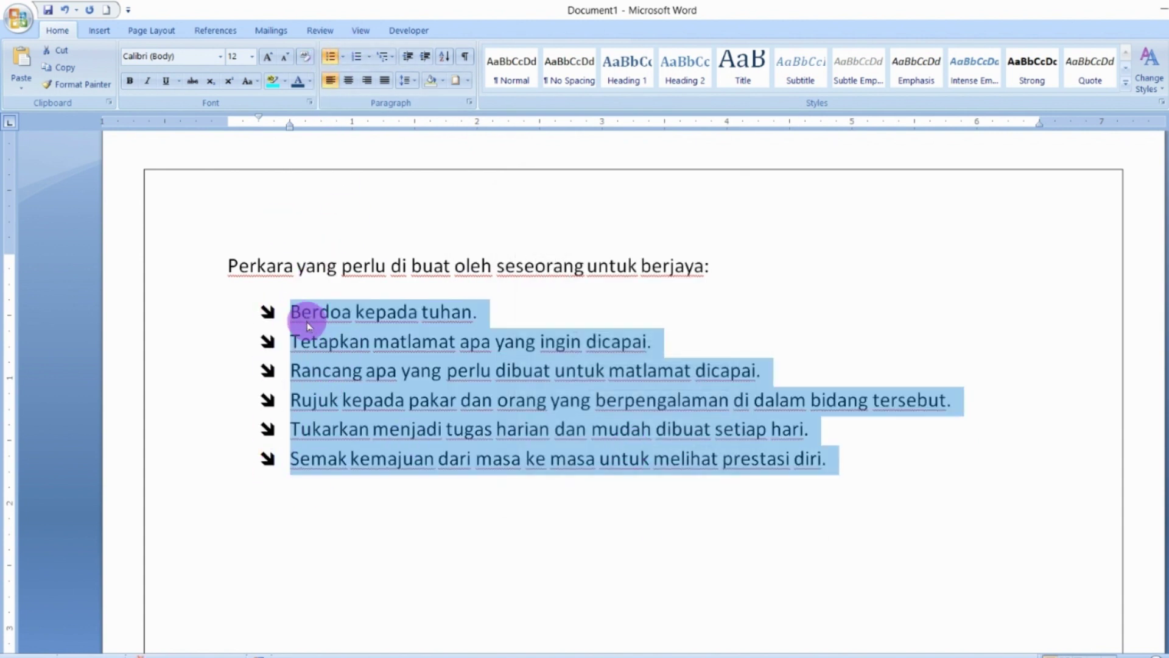
Try to change the arrow-bulleted list to the second list level
left_click(343, 59)
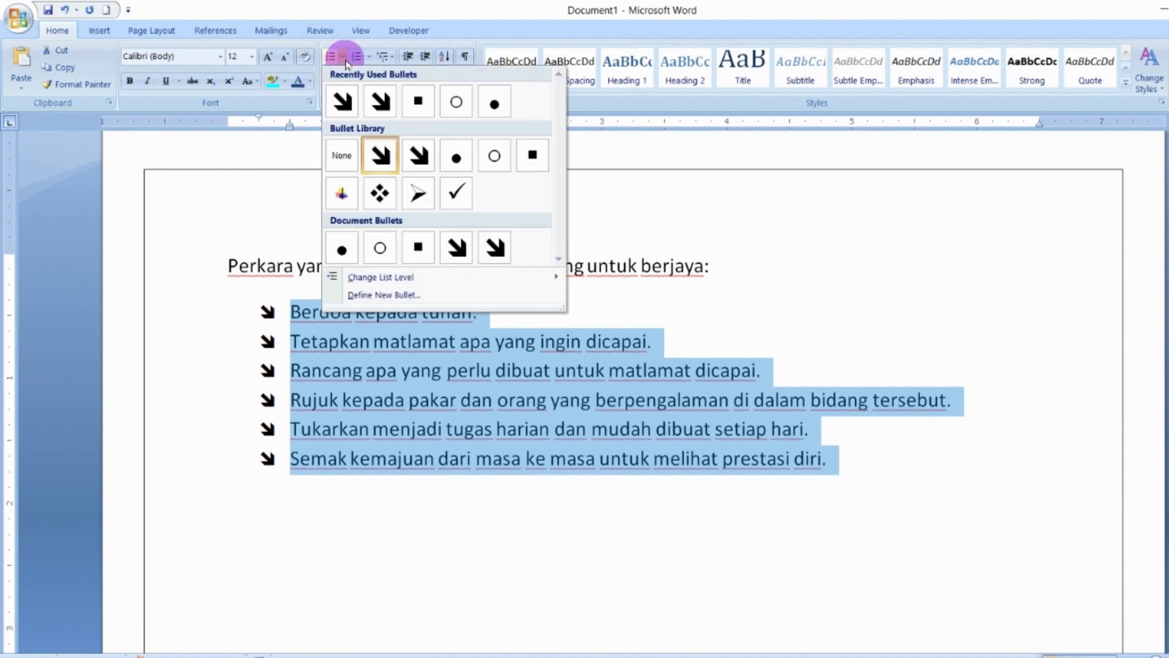
mouse_move(413, 284)
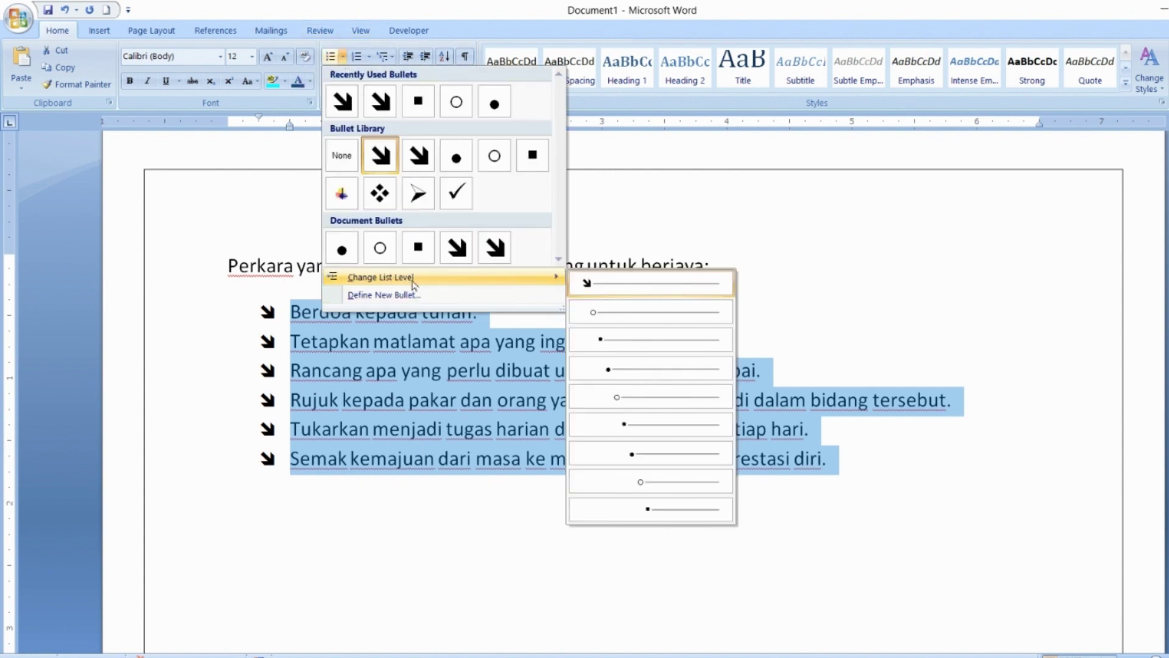
left_click(627, 311)
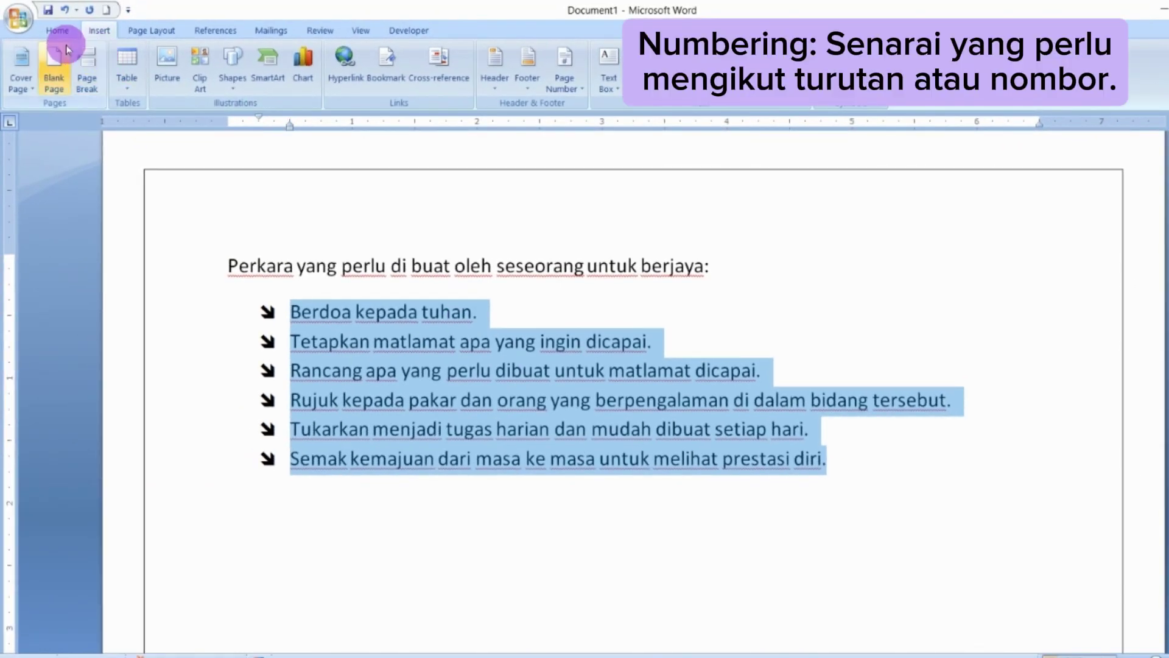
Convert the bulleted lines to a 1., 2., 3. numbered list and set the numbering to start a new list at 1
left_click(57, 30)
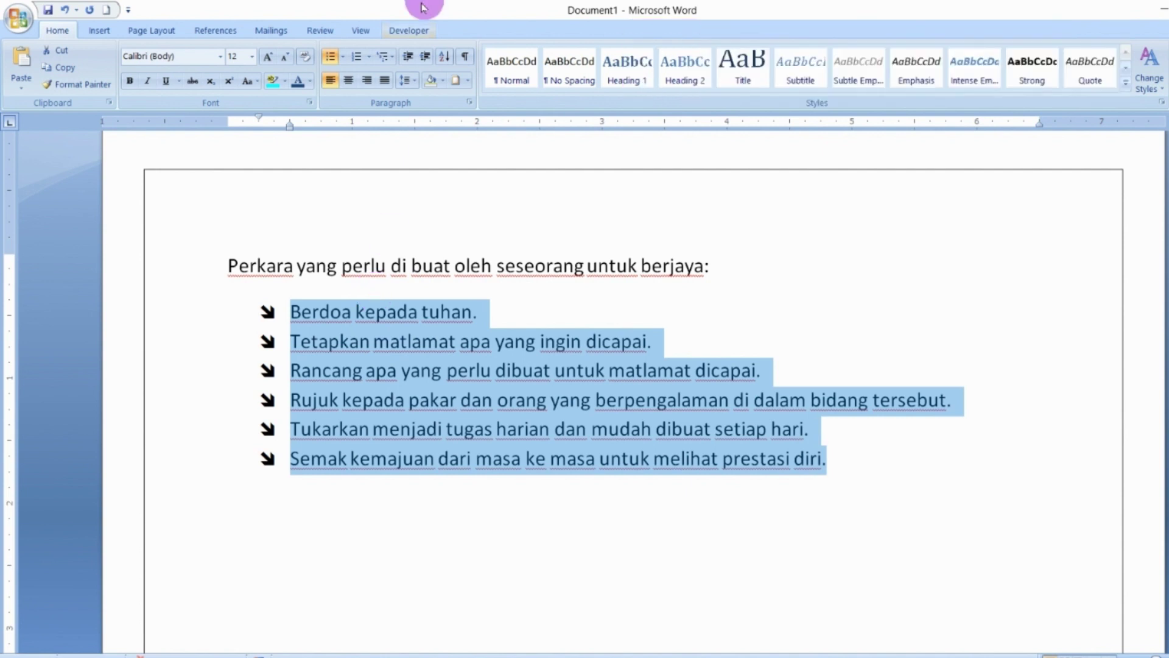
left_click(358, 59)
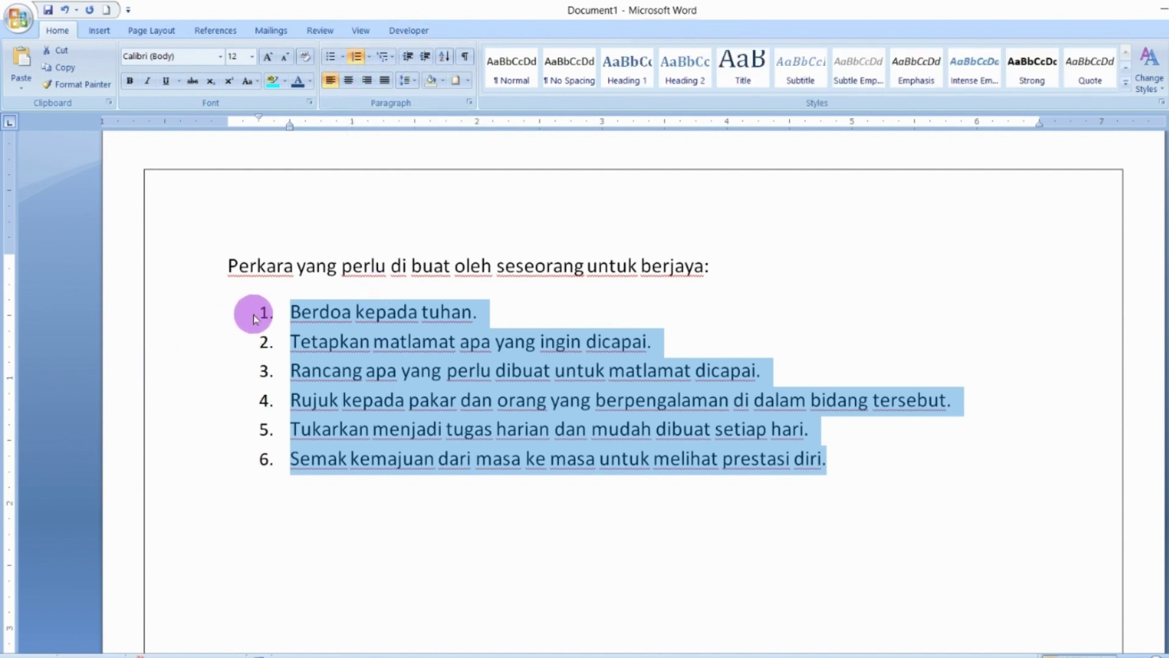
left_click(369, 58)
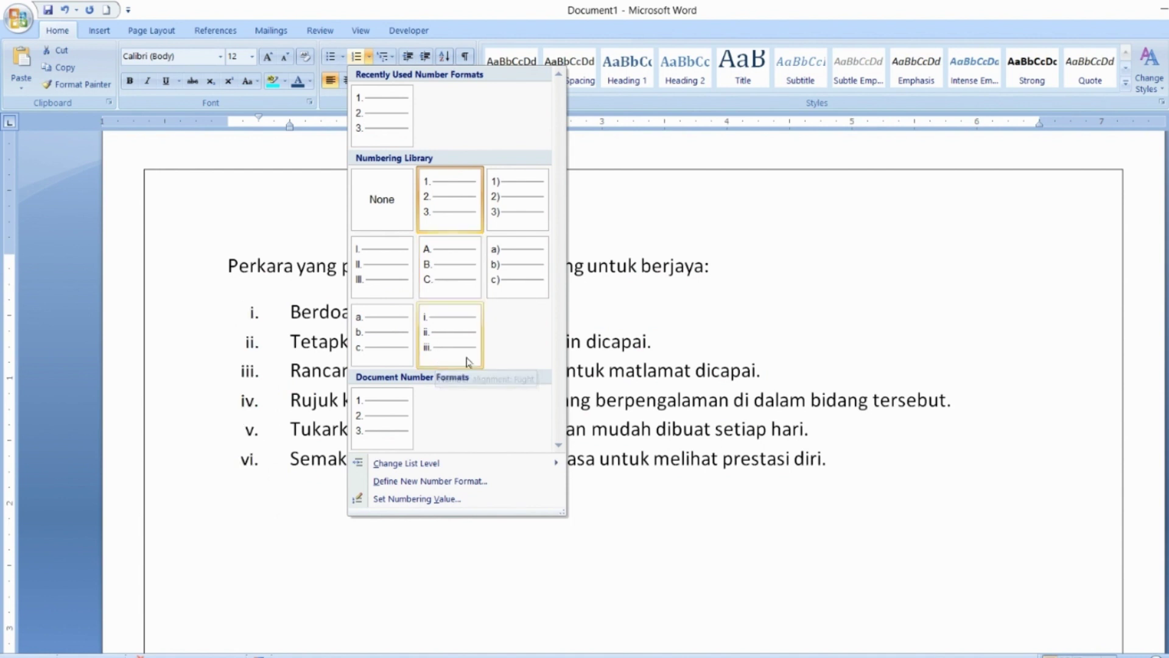
mouse_move(478, 469)
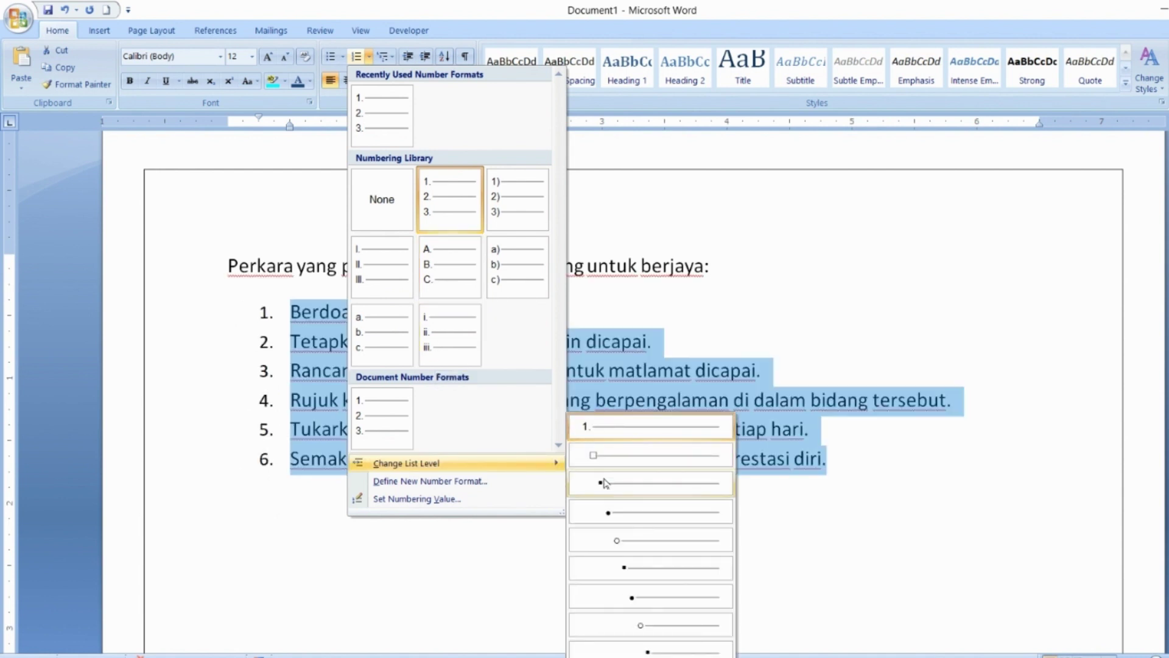
left_click(487, 498)
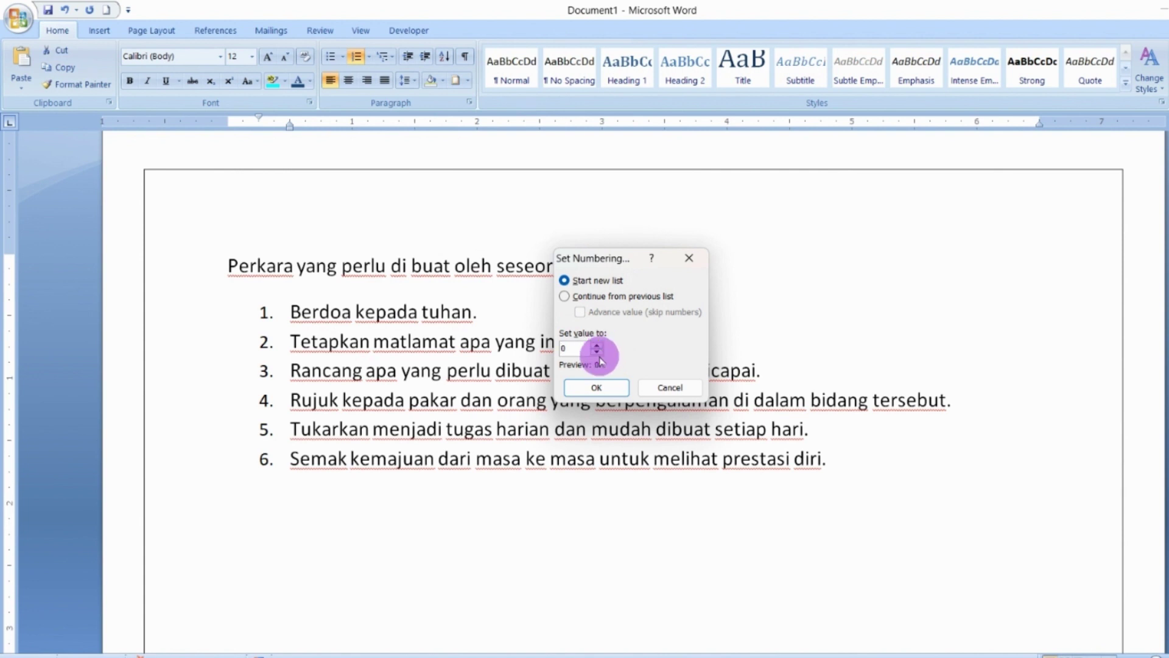
left_click(594, 296)
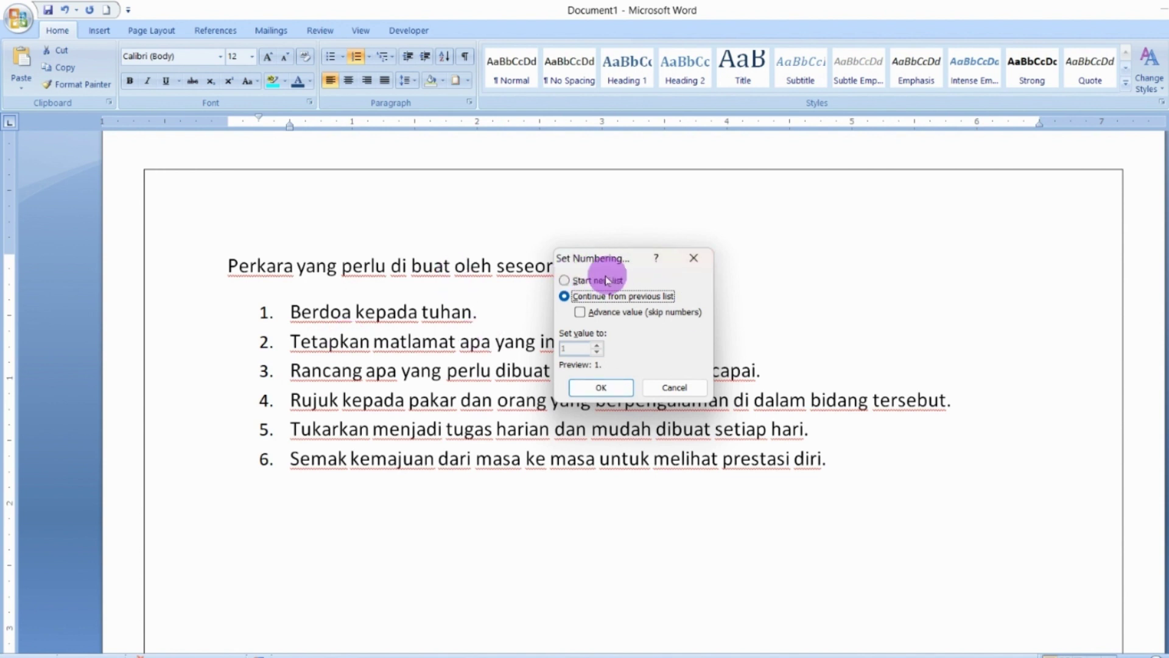
left_click(566, 280)
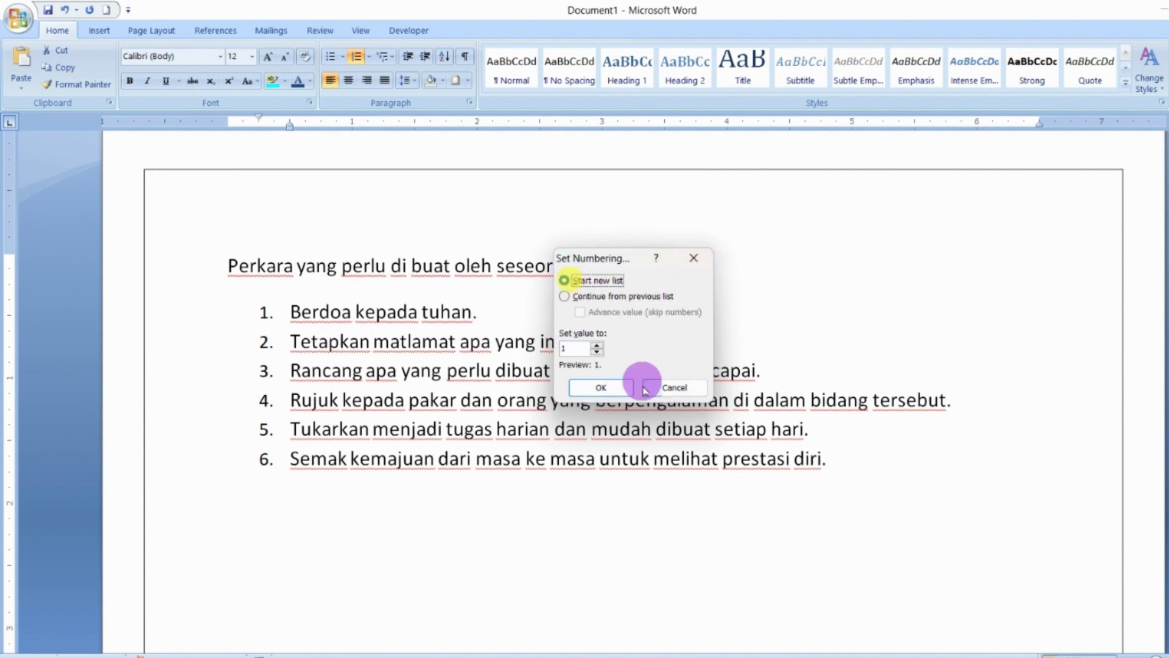
left_click(603, 386)
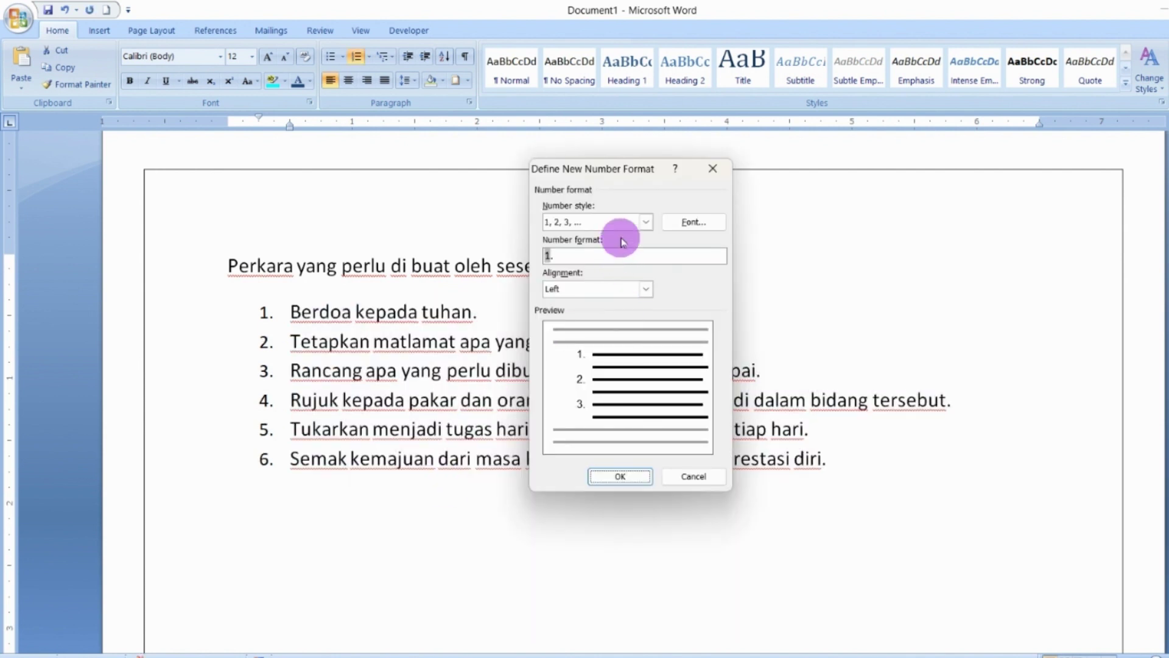
Define a new number format for the list with the 1, 2, 3 number style and right alignment
left_click(644, 222)
left_click(672, 235)
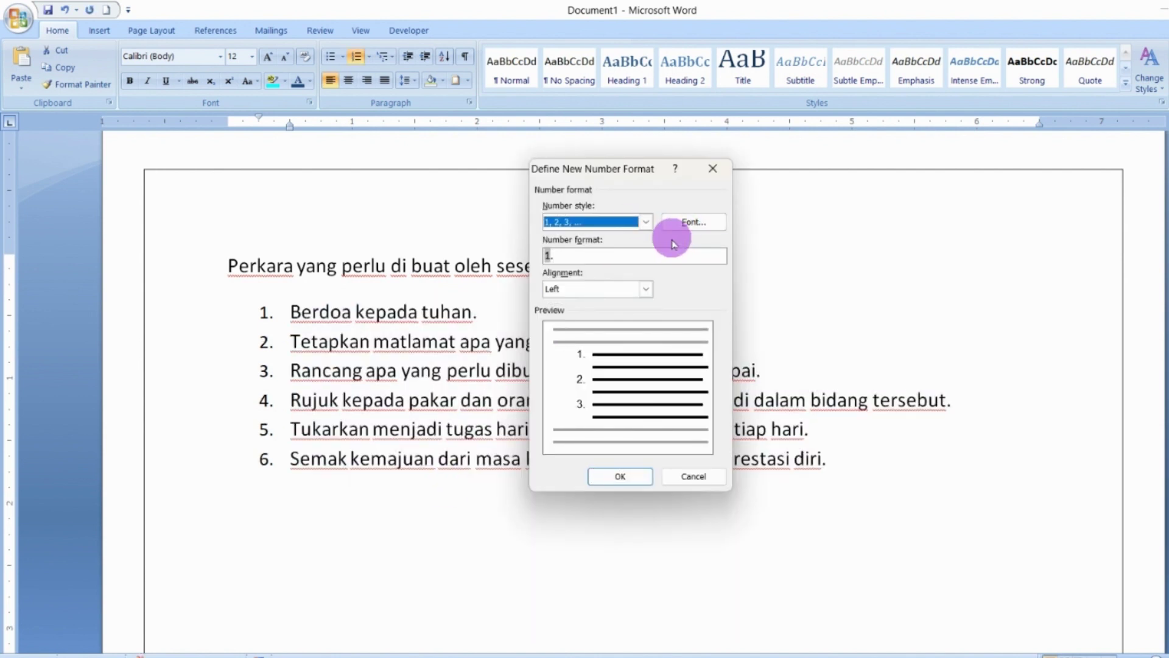
left_click(644, 290)
left_click(629, 314)
left_click(645, 289)
left_click(632, 324)
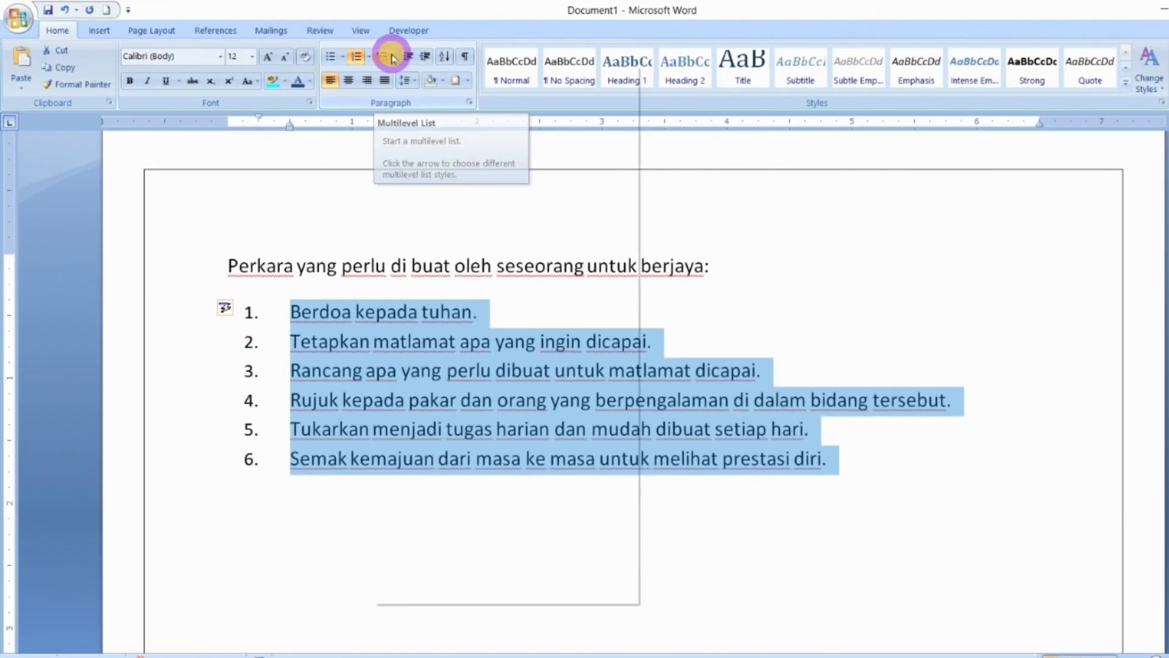
left_click(390, 57)
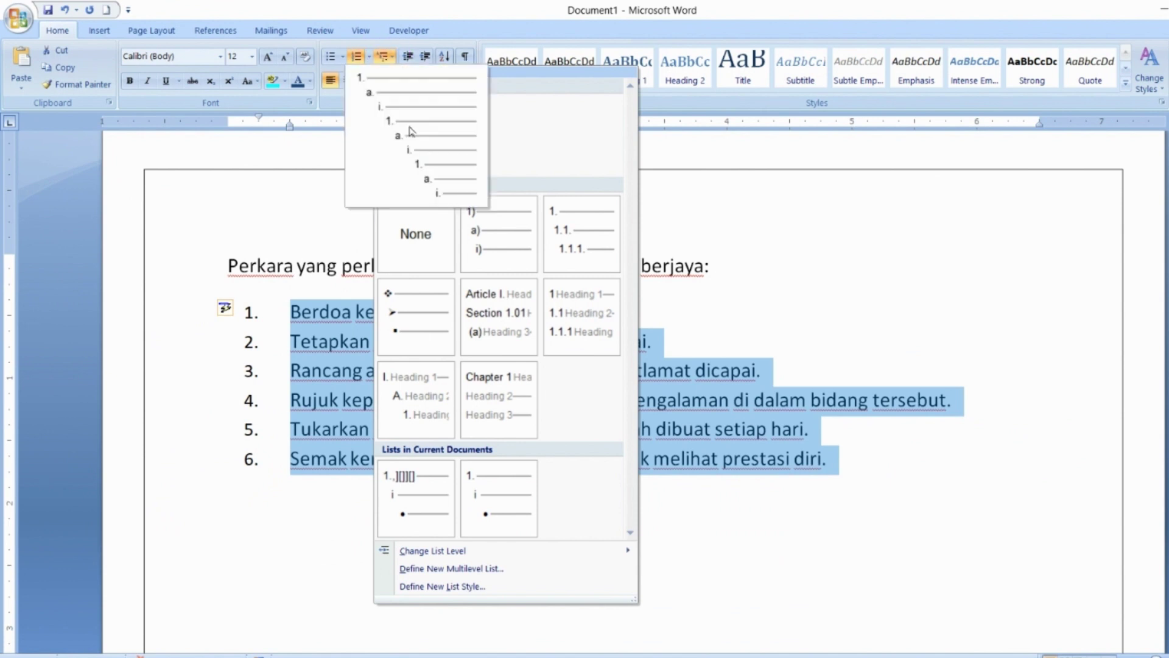
left_click(769, 393)
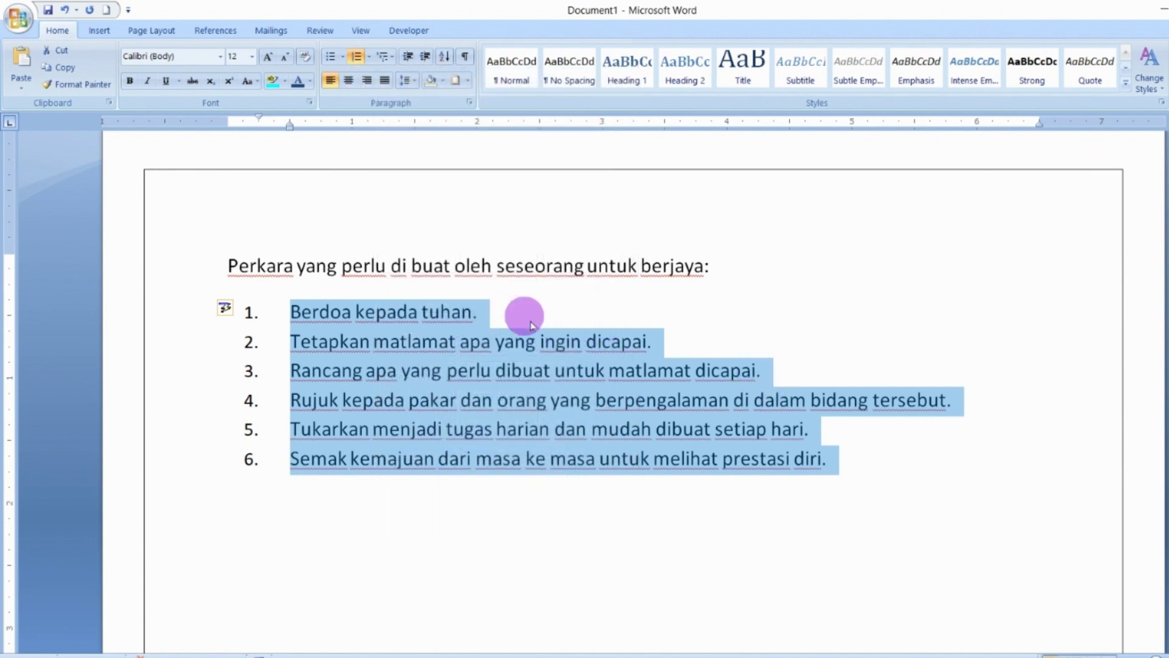
Add the items "Matlamat untuk 10 tahun.", "Matlamat untuk 5 tahun." and "Matlamat untuk 1 tahun." after the second numbered item
left_click(691, 336)
key("Return")
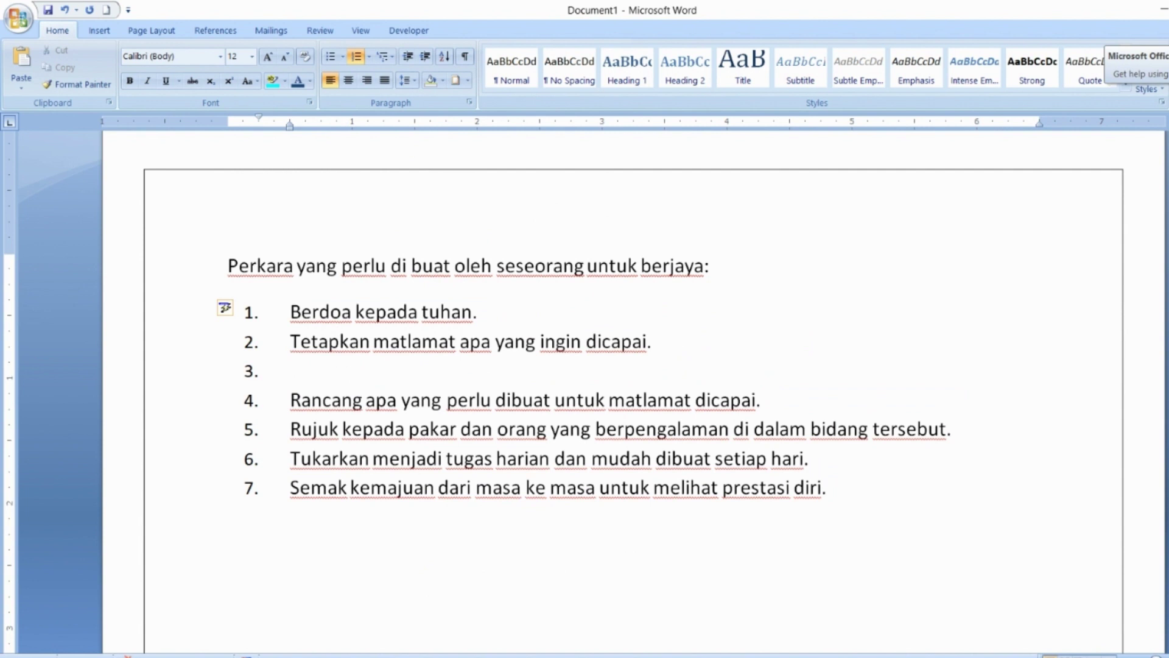
type("Matlamat un")
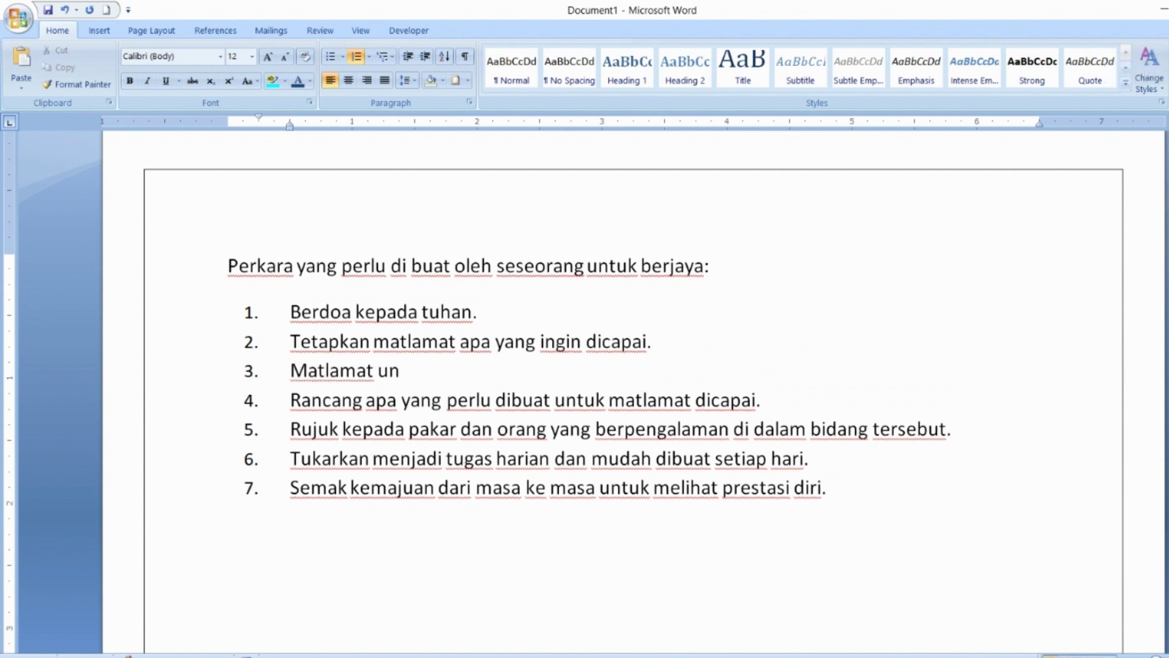
type("tuk 10 tahun")
key("Return")
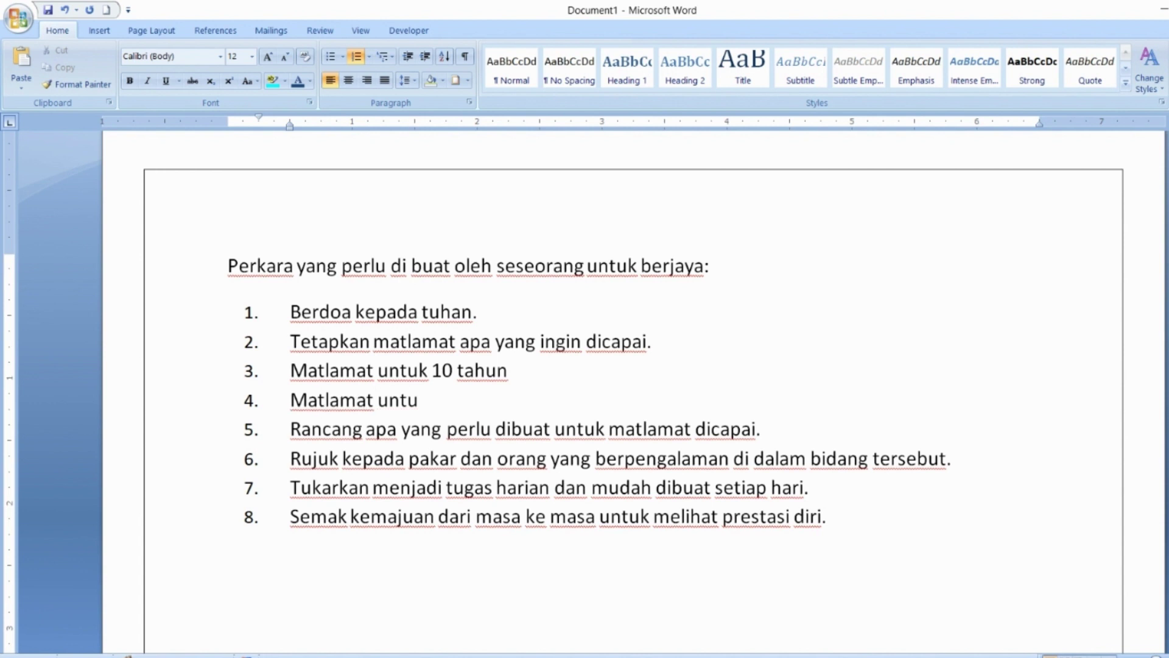
type("un")
key("Return")
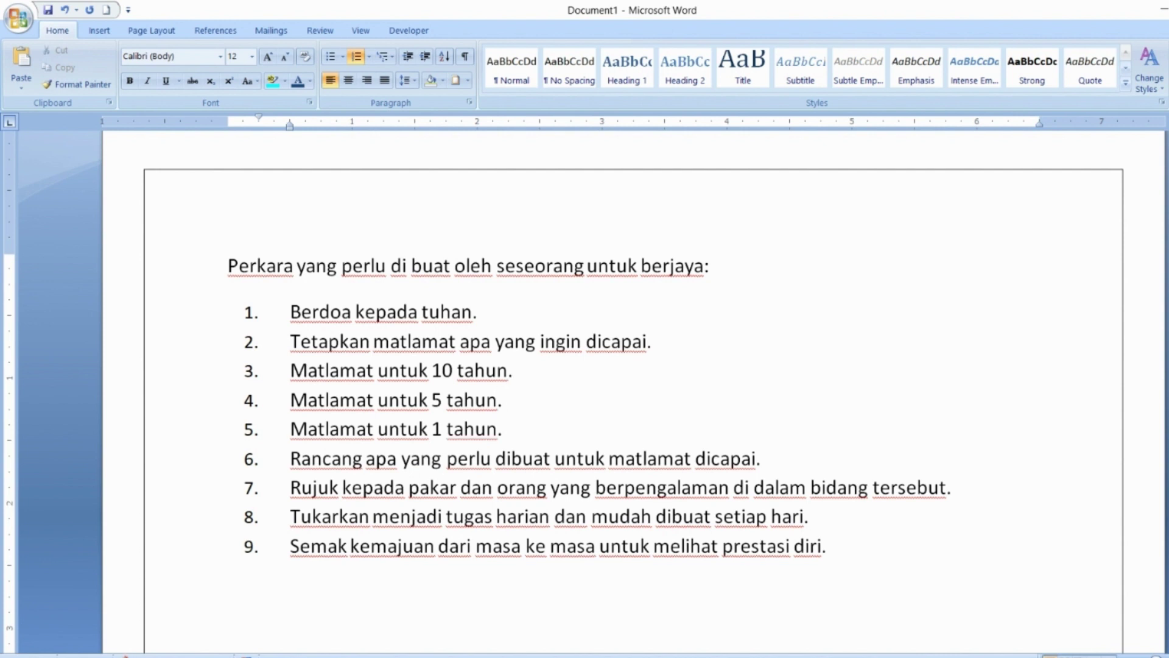
Demote the three "Matlamat untuk" items to an a., b., c. sublist under the second numbered item
left_click_drag(512, 435, 287, 373)
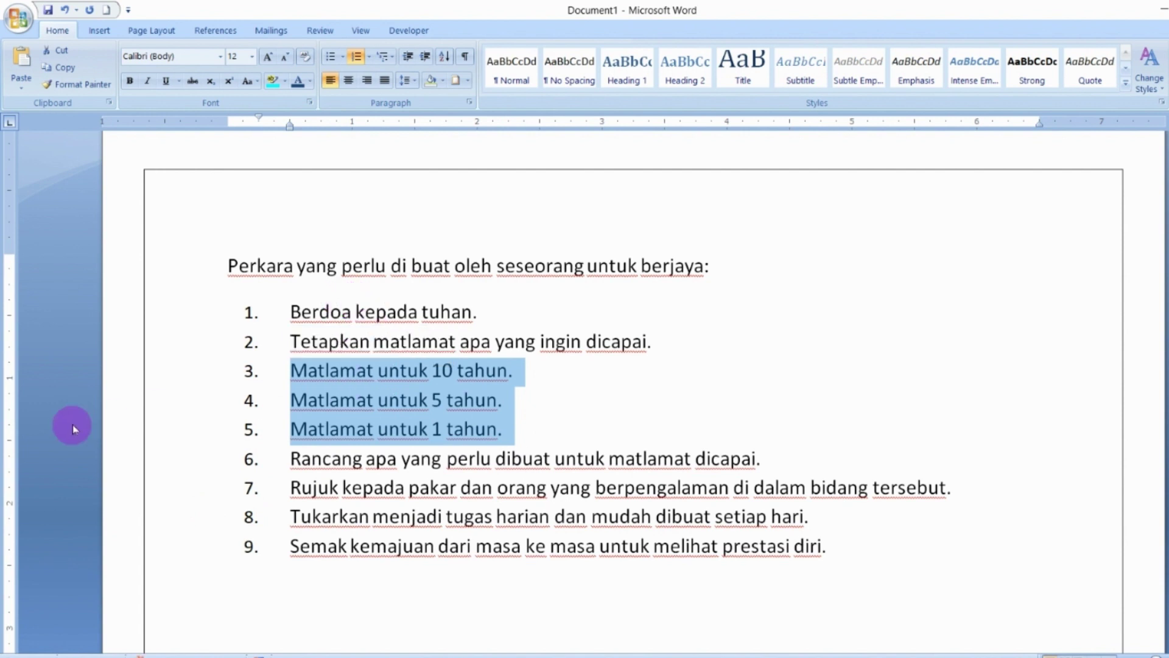
key("Tab")
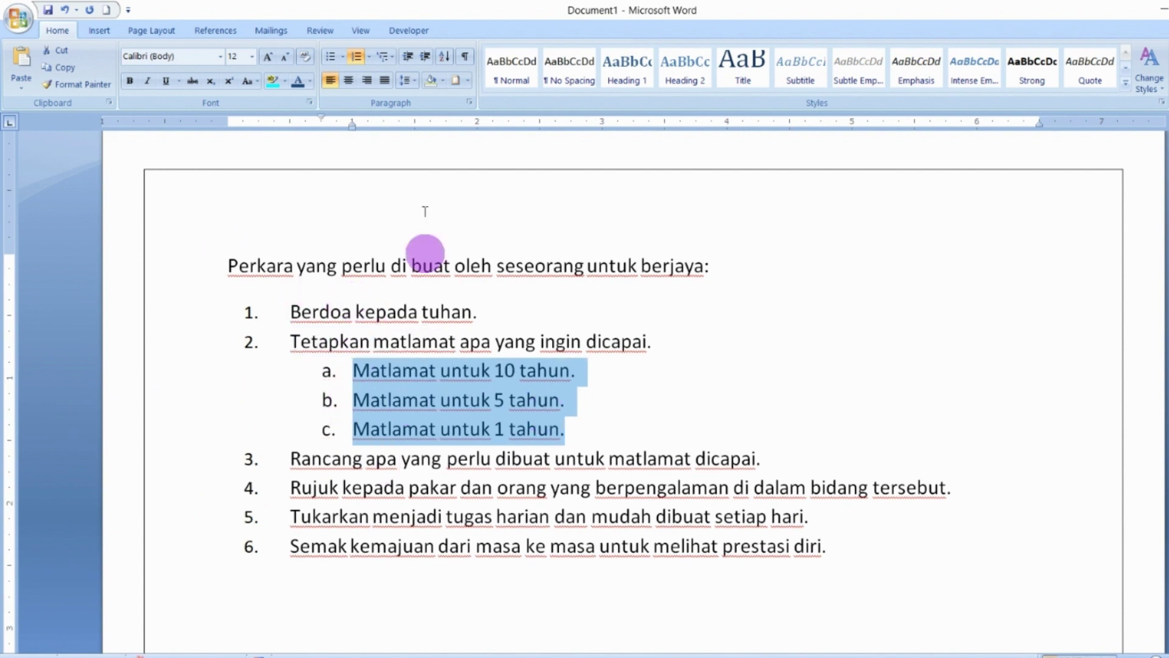
Promote the three "Matlamat untuk" items to the main numbered level and demote them back to the a., b., c. sublist
left_click(411, 66)
left_click(383, 56)
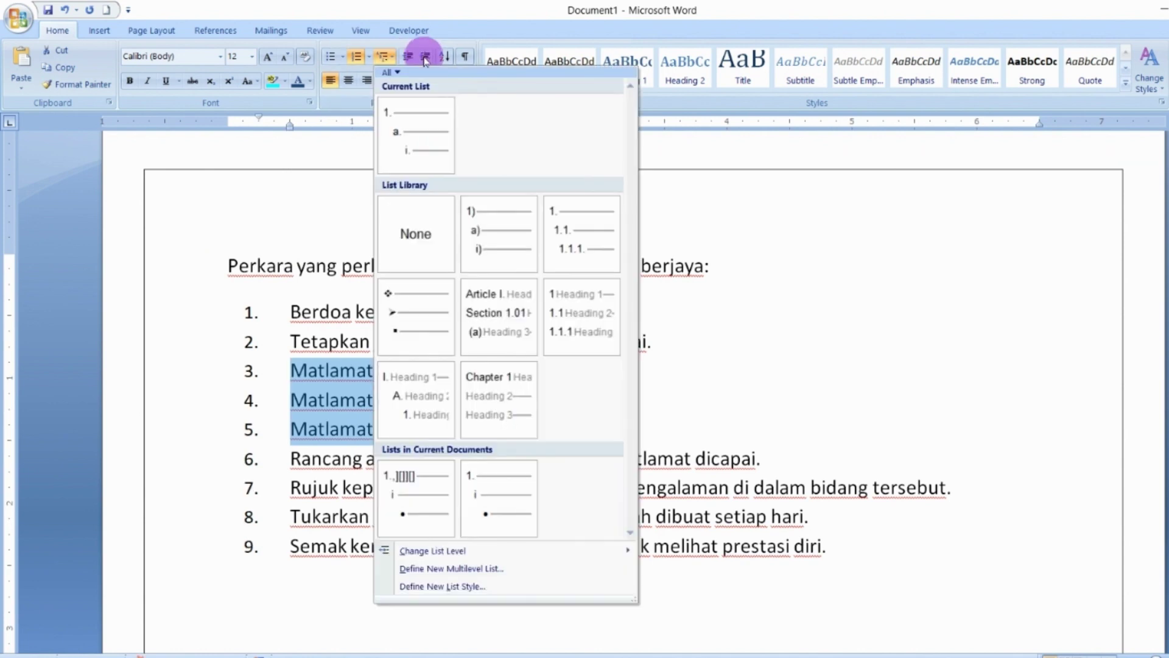
left_click(425, 57)
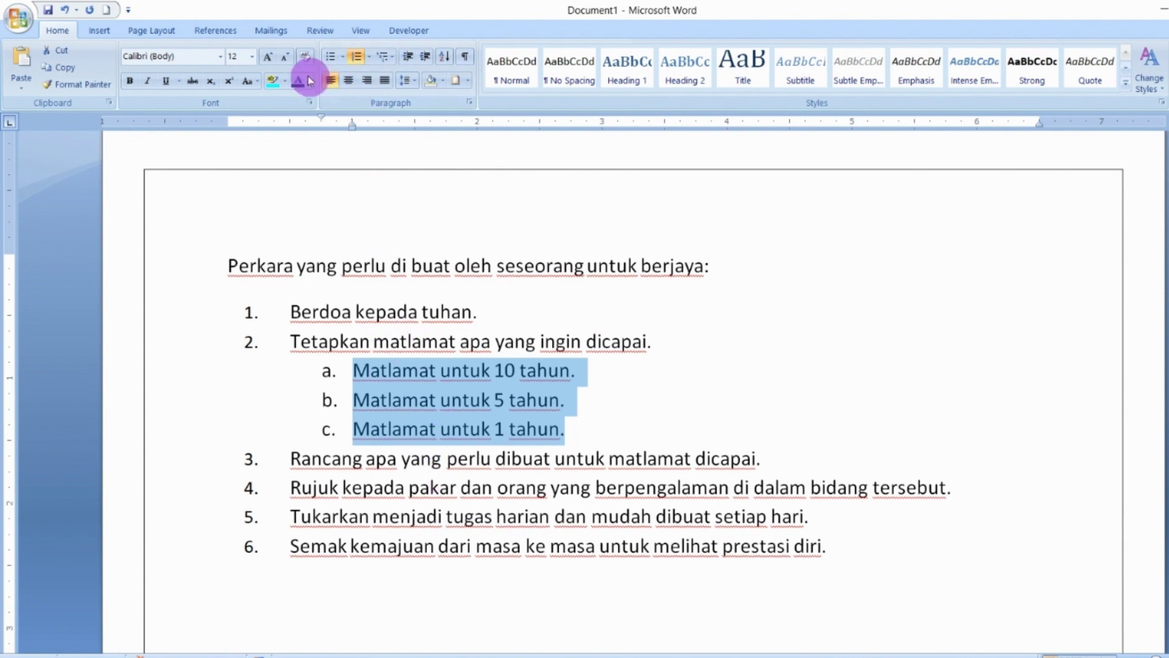
Change the three "Matlamat untuk" sub-items from lettering to solid round bullets
left_click(330, 58)
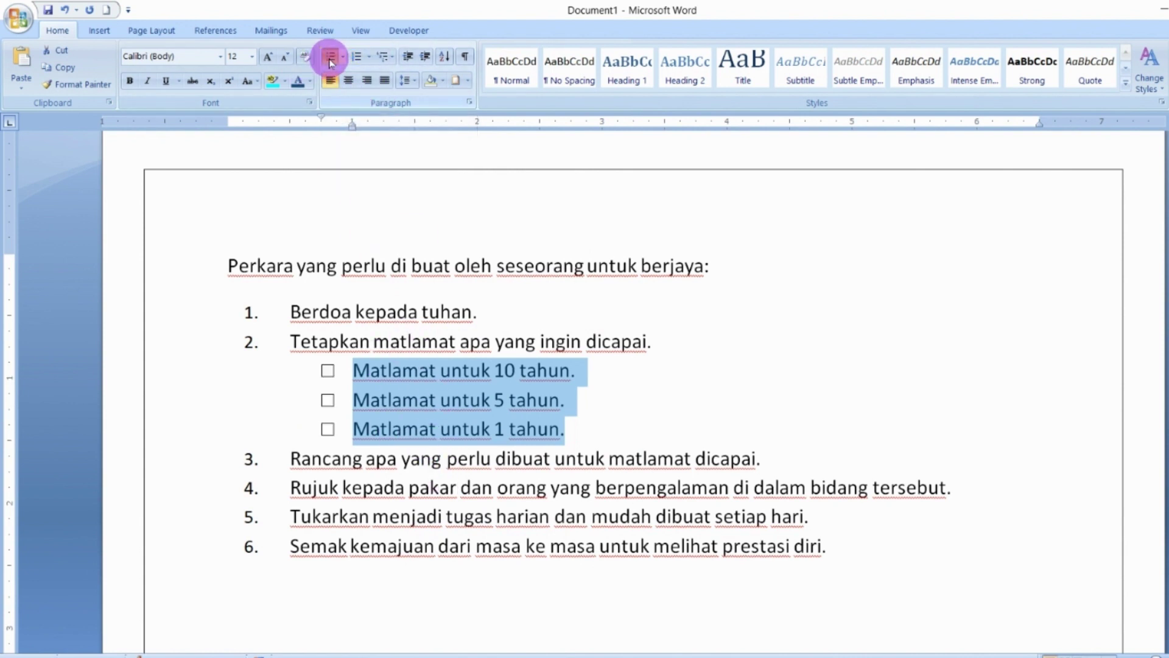
left_click(342, 56)
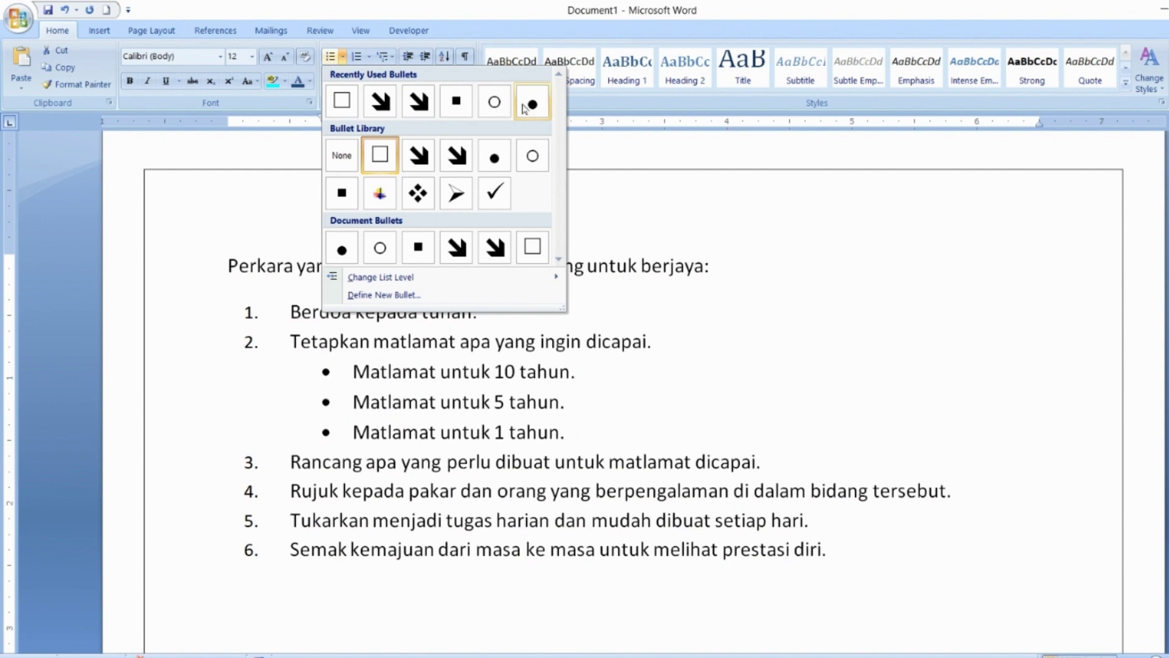
left_click(494, 157)
Define a new multilevel list that uses the arrow bullet as the number style for level 2
left_click(383, 56)
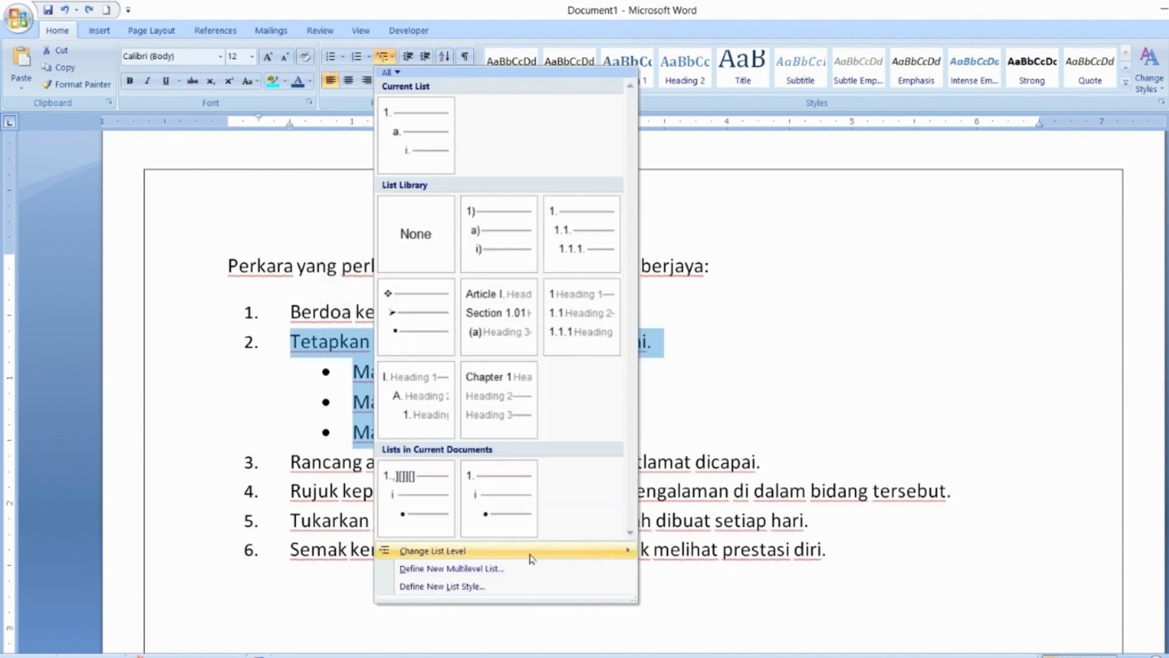
left_click(514, 569)
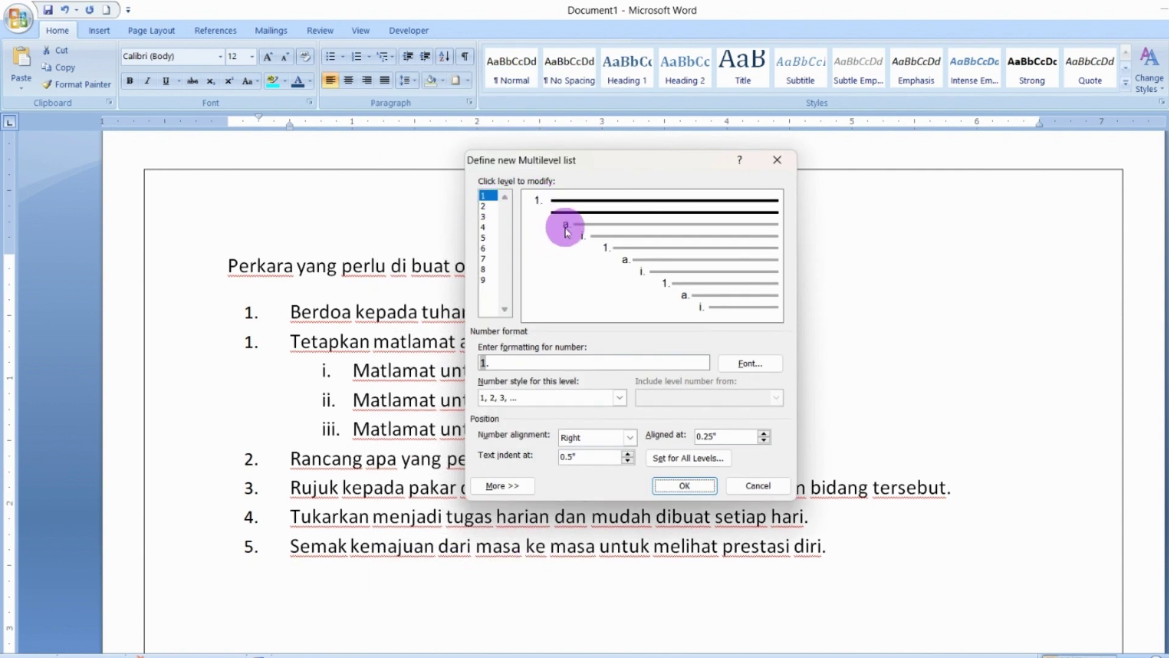
left_click(484, 207)
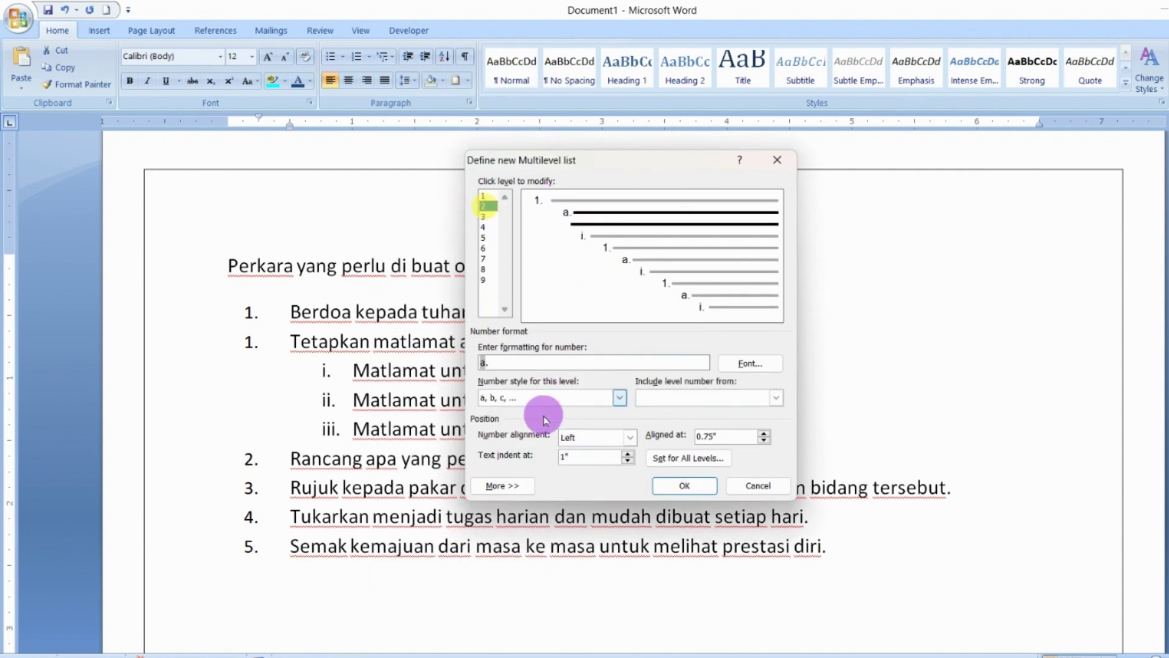
left_click(545, 397)
scroll(530, 454, "down", 3)
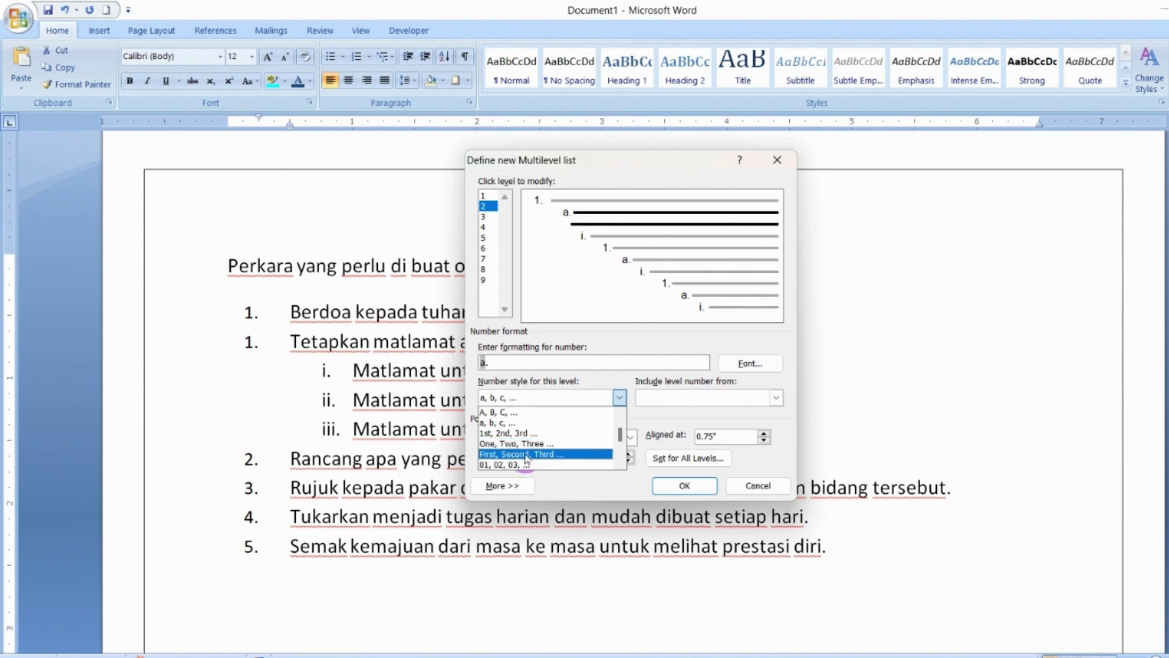
left_click(517, 455)
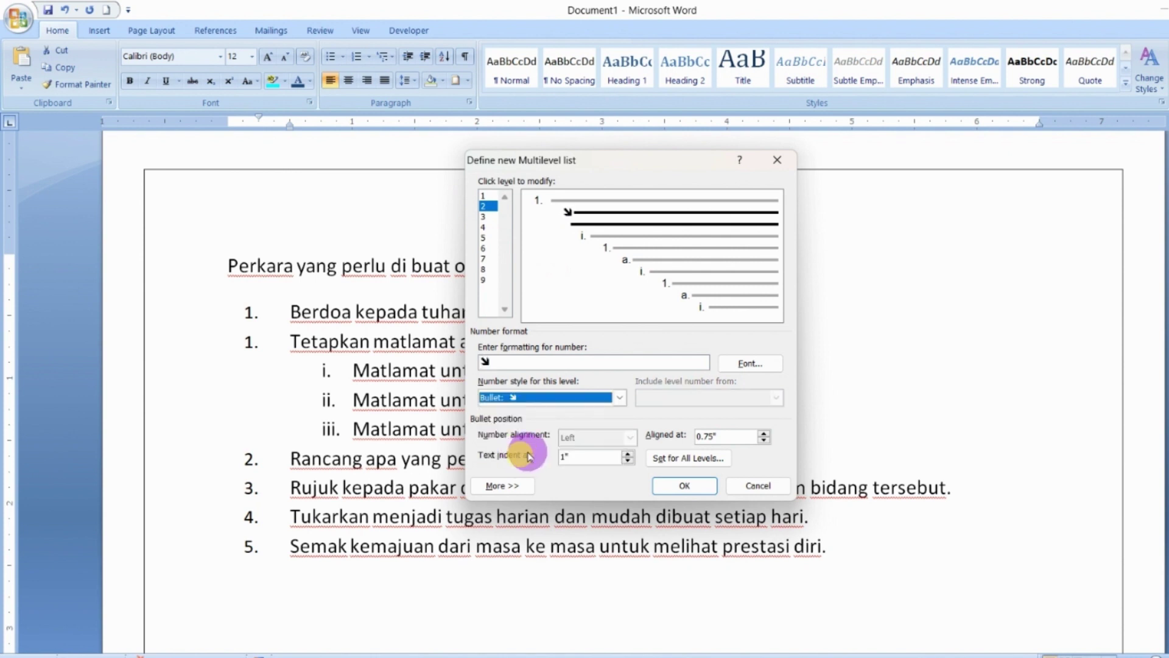
left_click(488, 217)
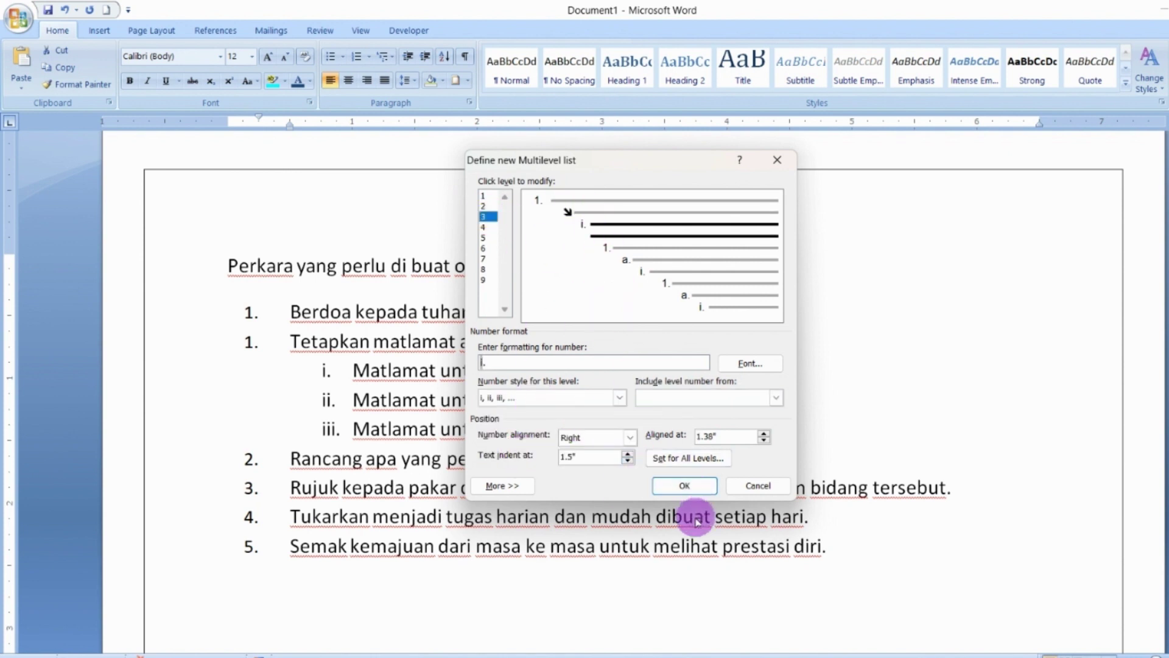
left_click(685, 485)
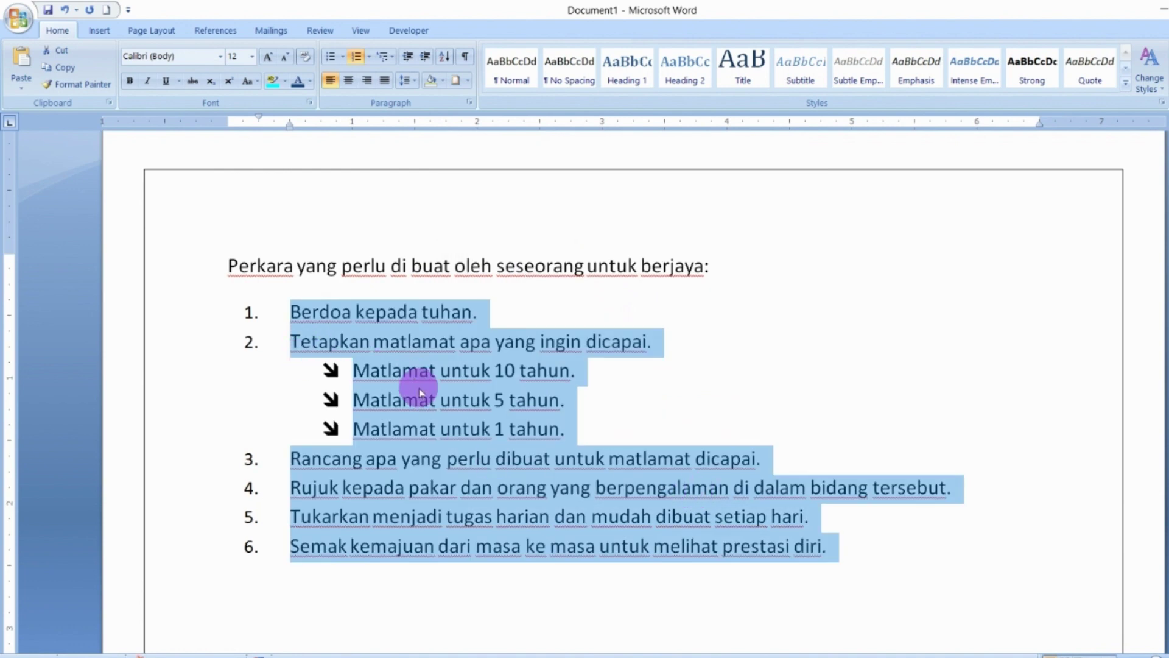
Add the third-level items "Diri sendiri", "Keluarga", "Kerohanian" and "Kewangan" under "Matlamat untuk 10 tahun."
left_click(587, 371)
key("Return")
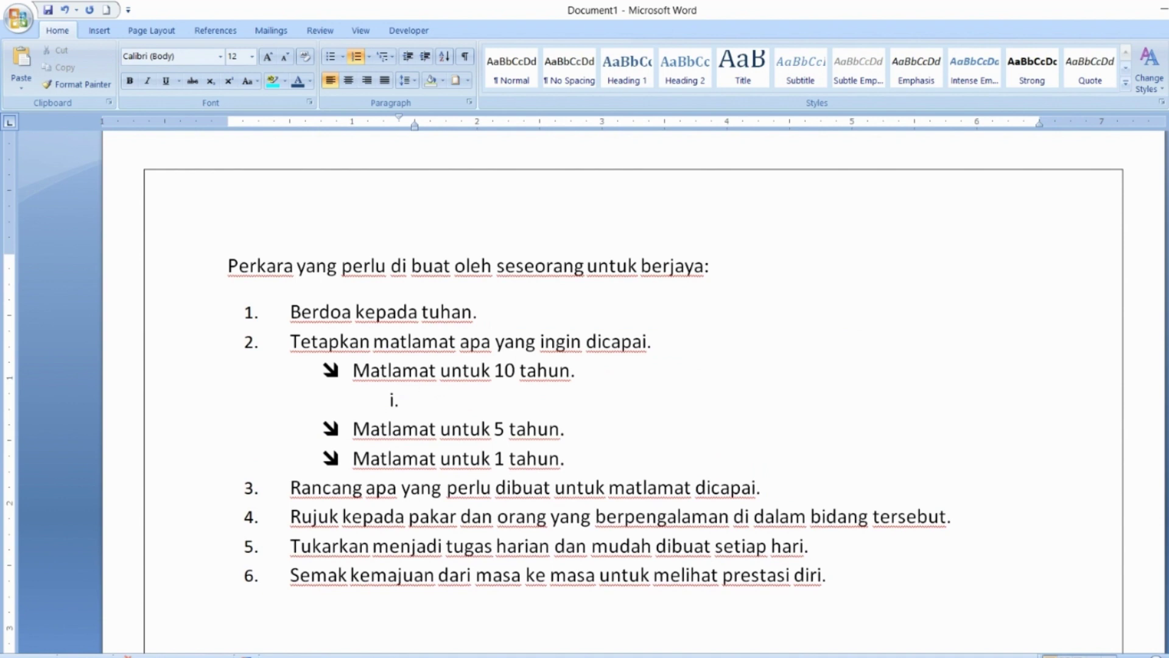
type("Diri sendiri")
key("Return")
type("Keluarga")
key("Return")
type("Kerohanian")
key("Return")
type("Kewangan")
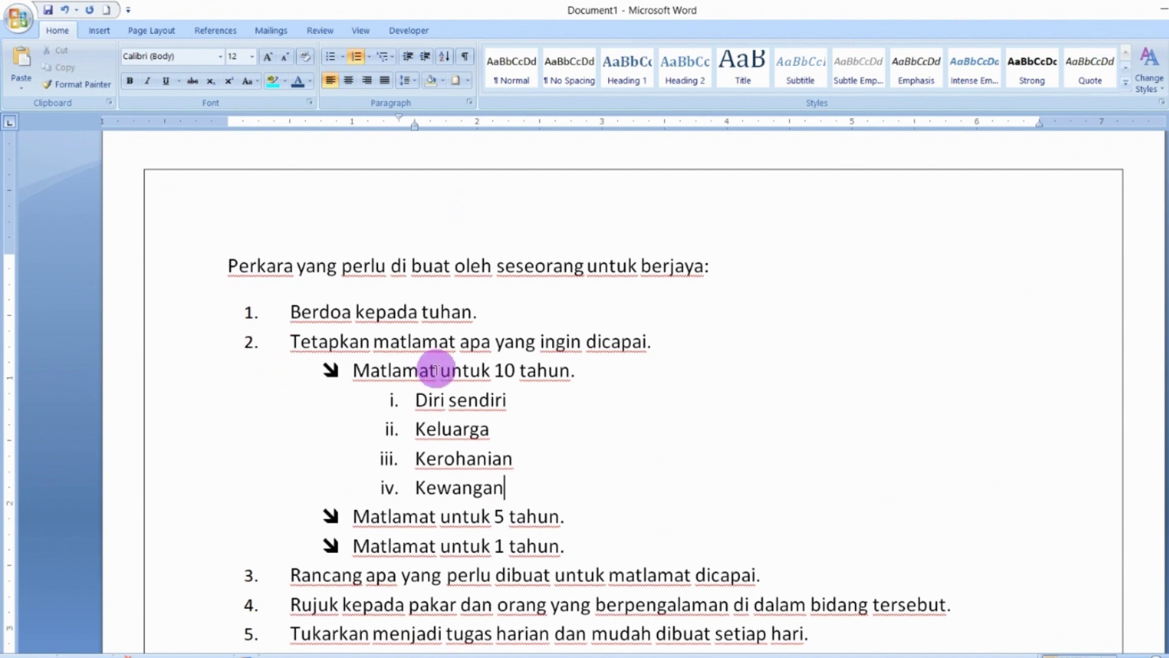
Define a new multilevel list for the whole list with the level 1 number format set to "1)"
left_click(296, 307)
left_click_drag(296, 304, 840, 602)
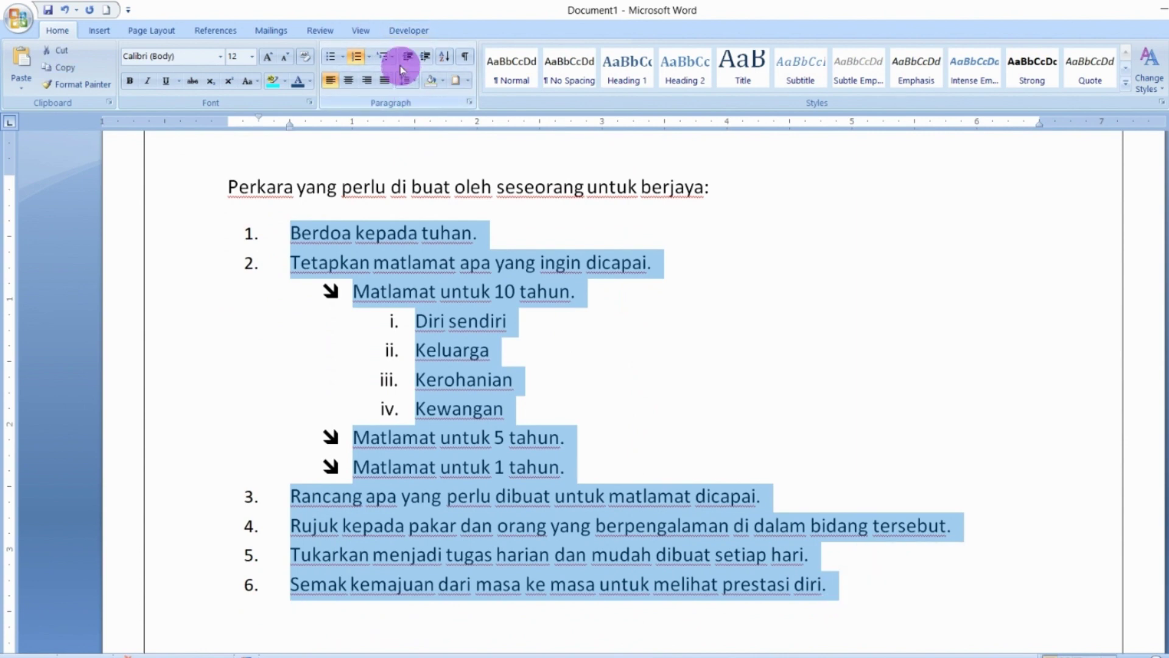
left_click(384, 56)
left_click(458, 569)
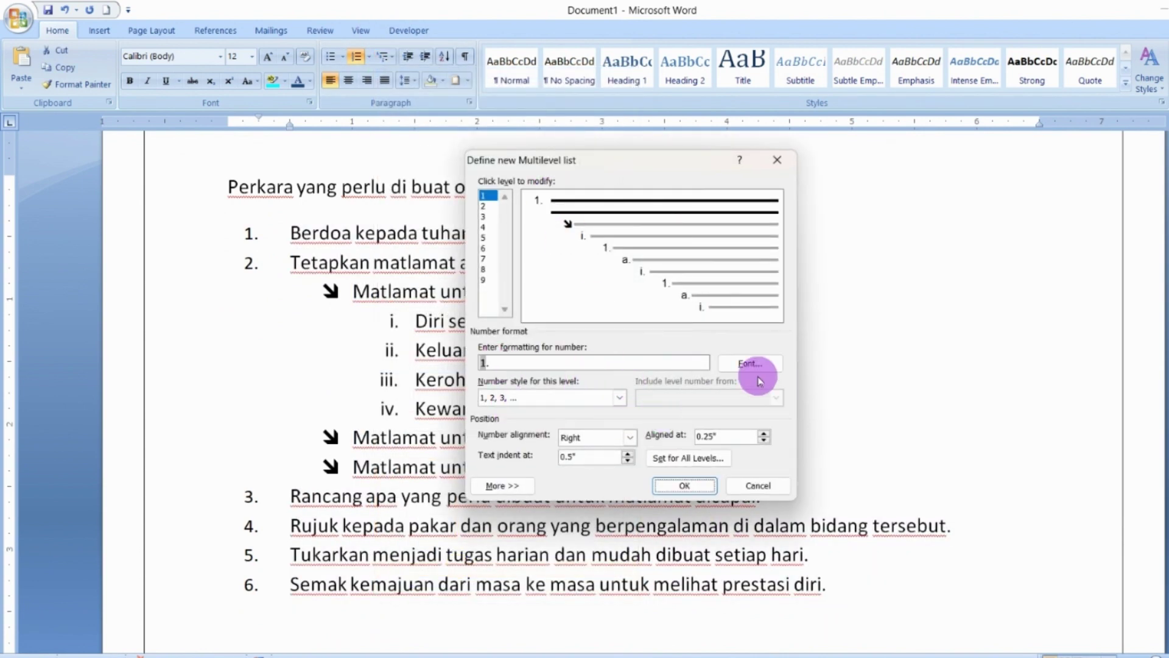
left_click(755, 368)
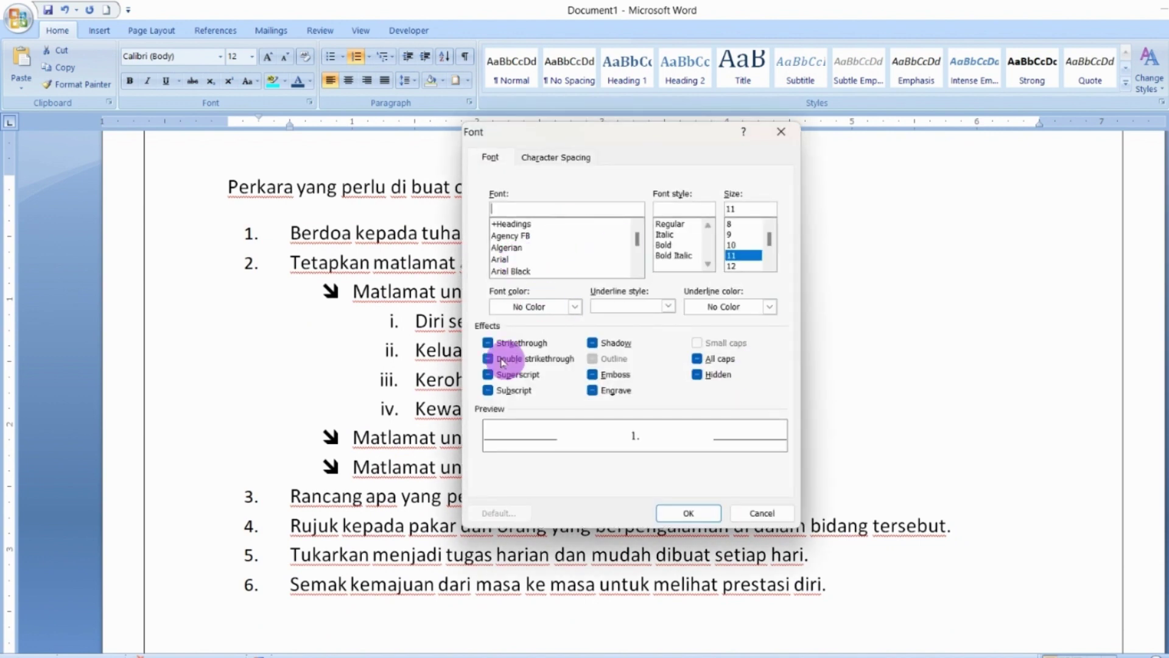
left_click(761, 513)
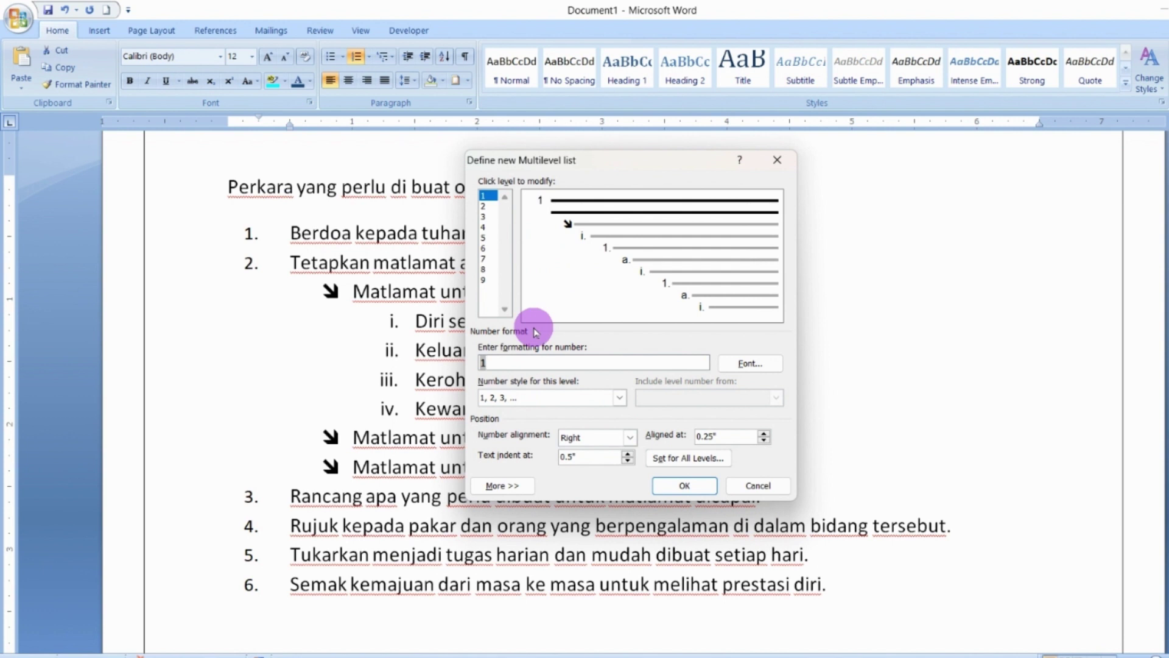
left_click(693, 487)
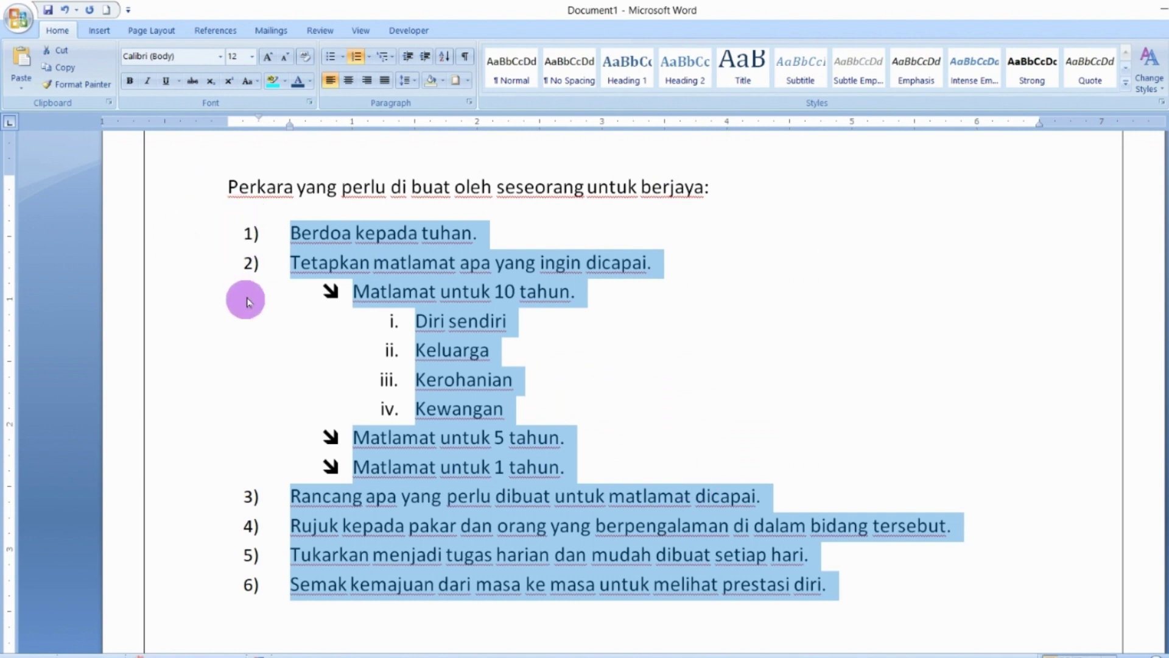
Define a new list style named "Testing" with the Calibri (Body) font for the 1st level, only in this document
left_click(378, 49)
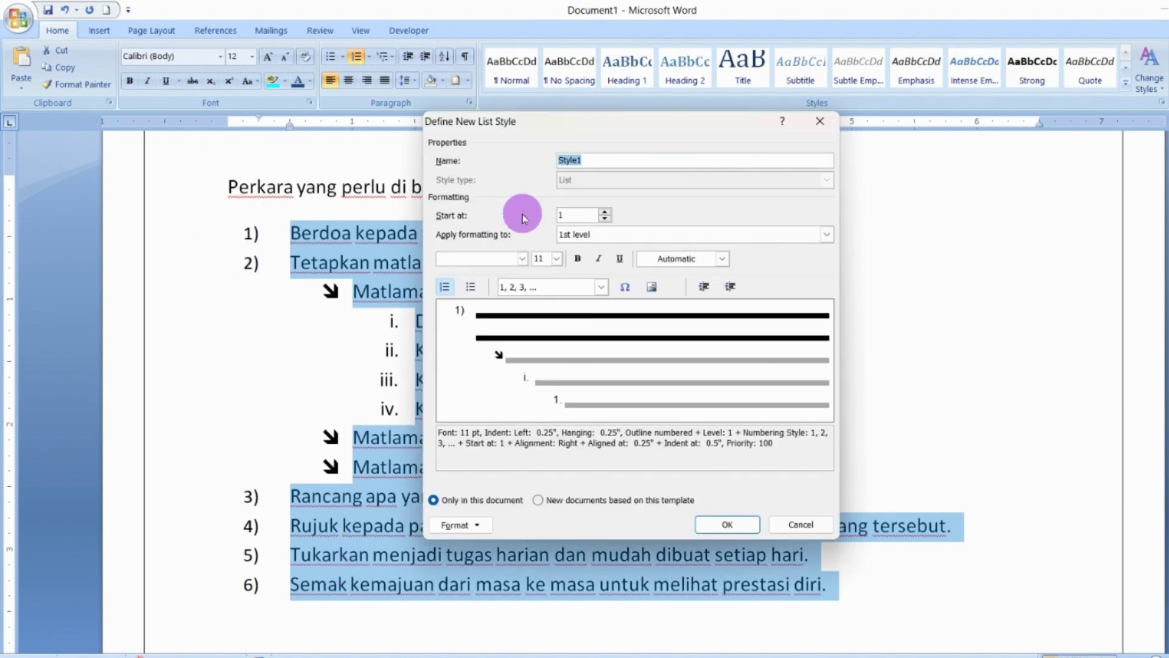
double_click(586, 163)
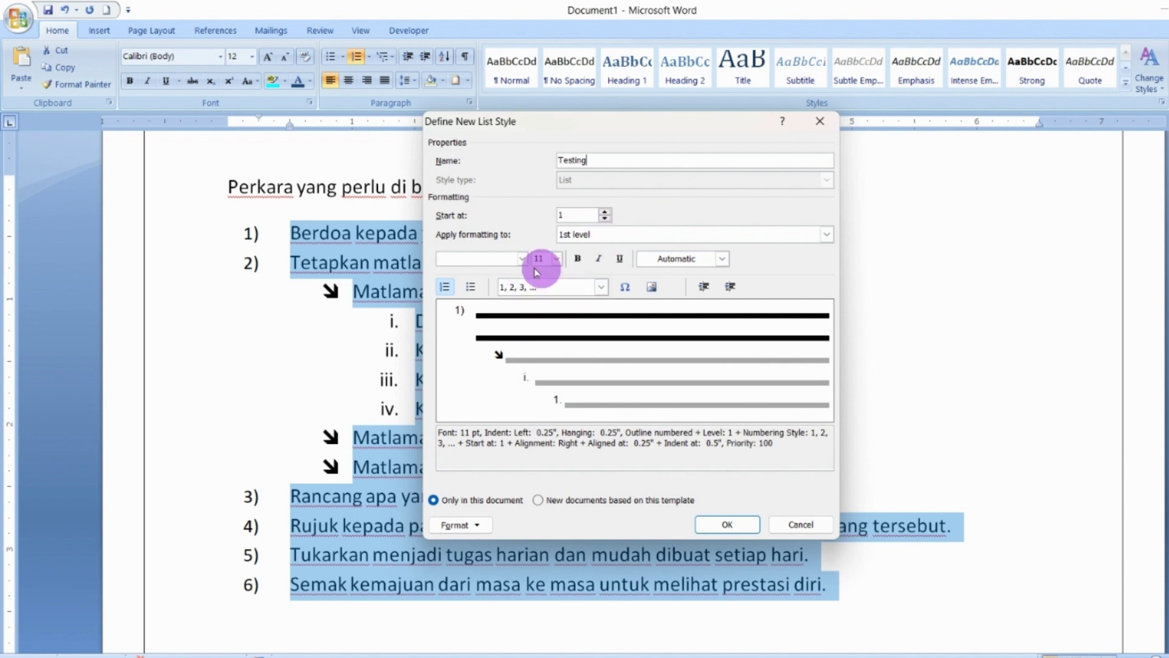
left_click(522, 258)
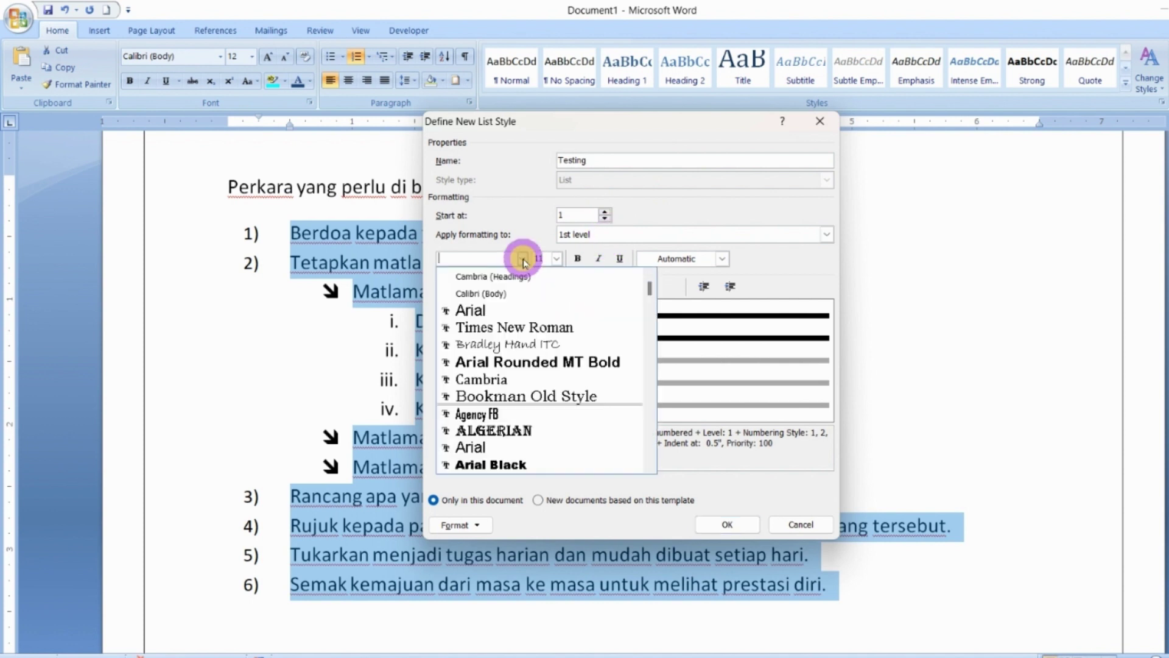
left_click(492, 293)
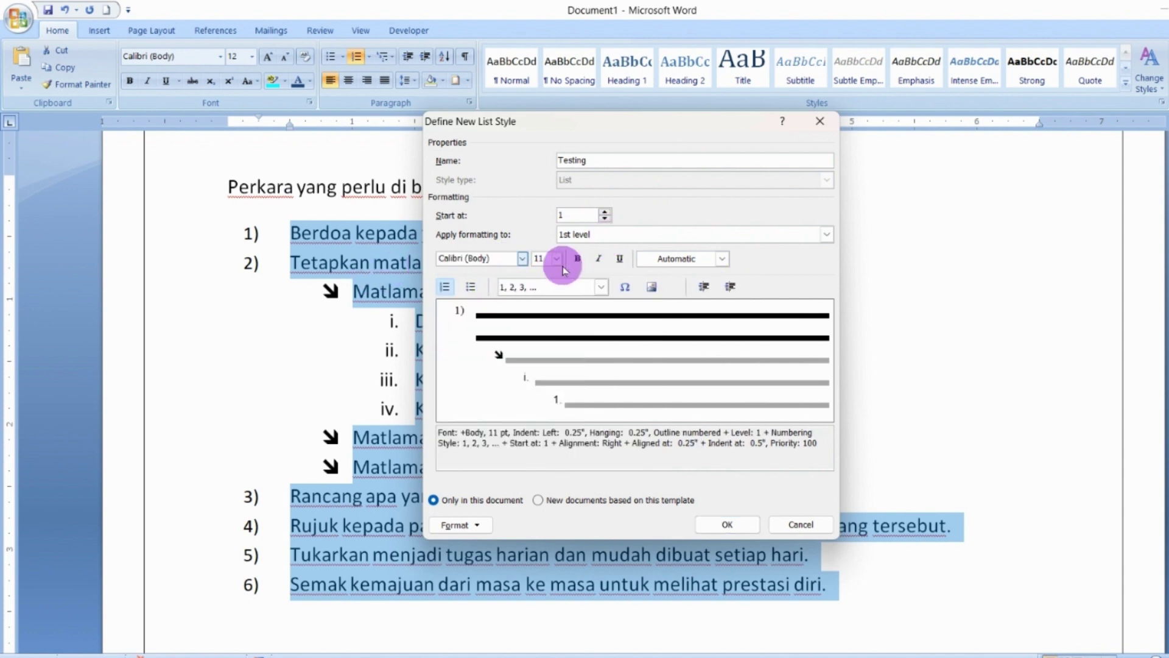
left_click(736, 271)
left_click(736, 267)
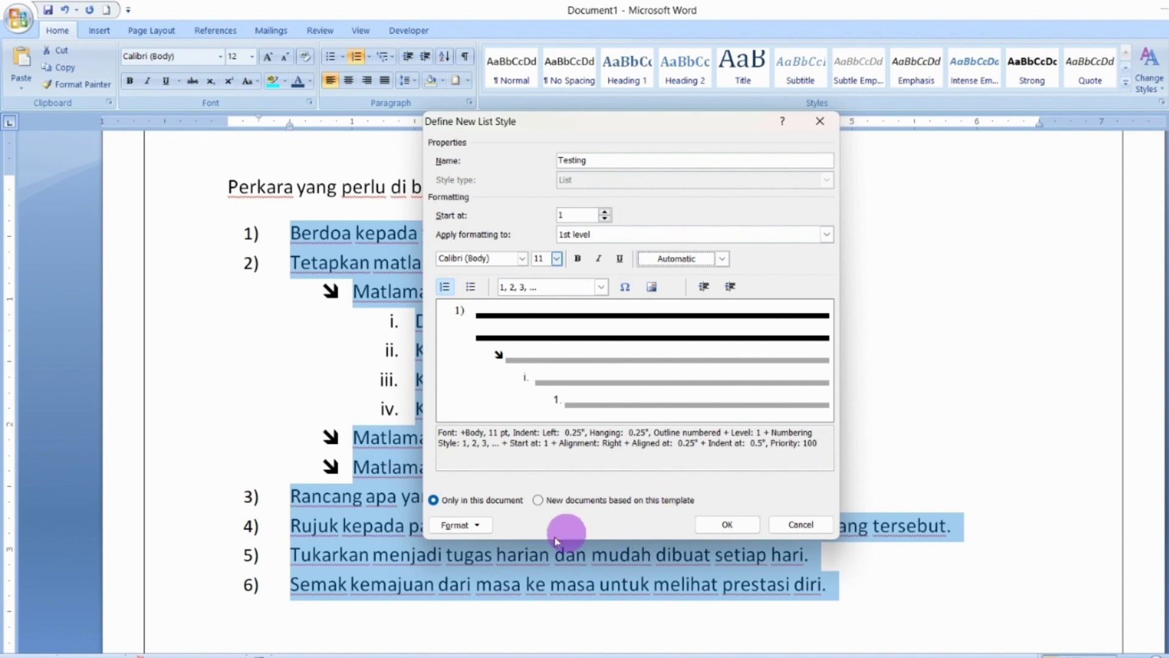
left_click(456, 529)
left_click(458, 528)
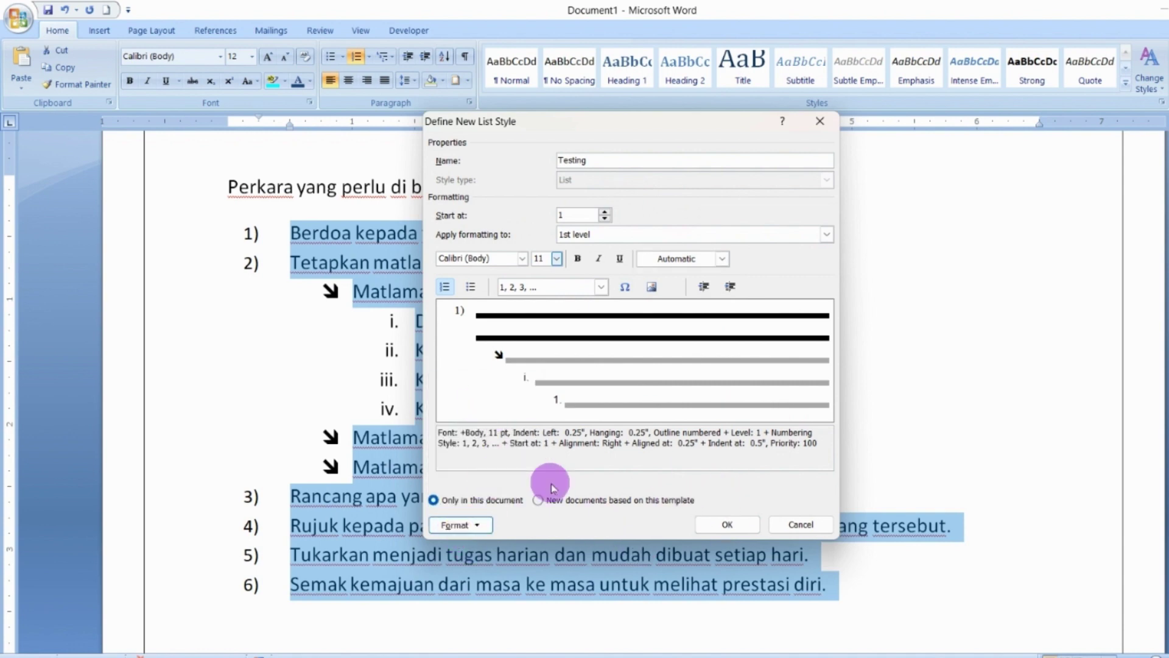
left_click(726, 524)
Preview the list's current style and the "Testing" list style among the multilevel list formats without applying either
left_click(407, 57)
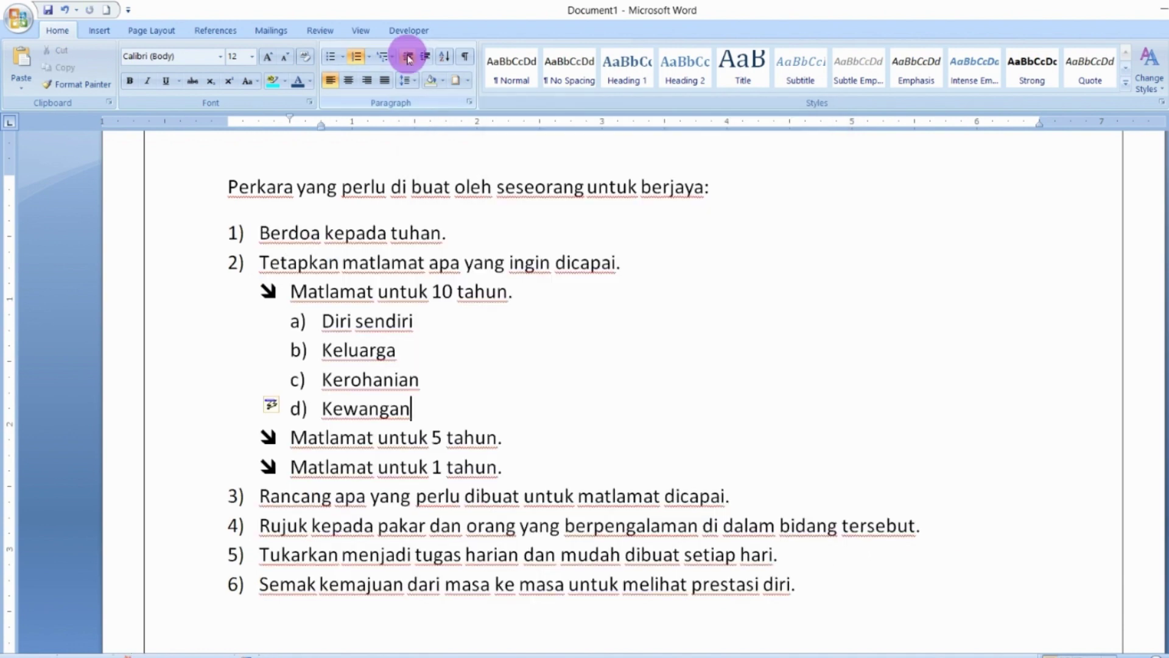
left_click(392, 57)
mouse_move(393, 159)
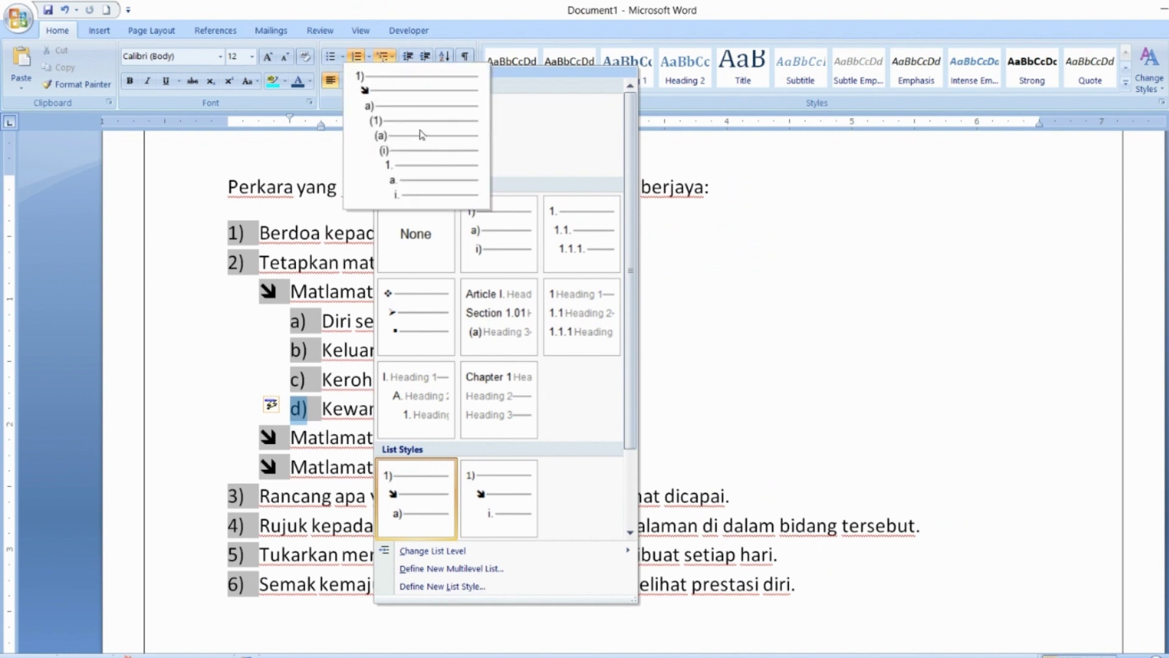
mouse_move(401, 509)
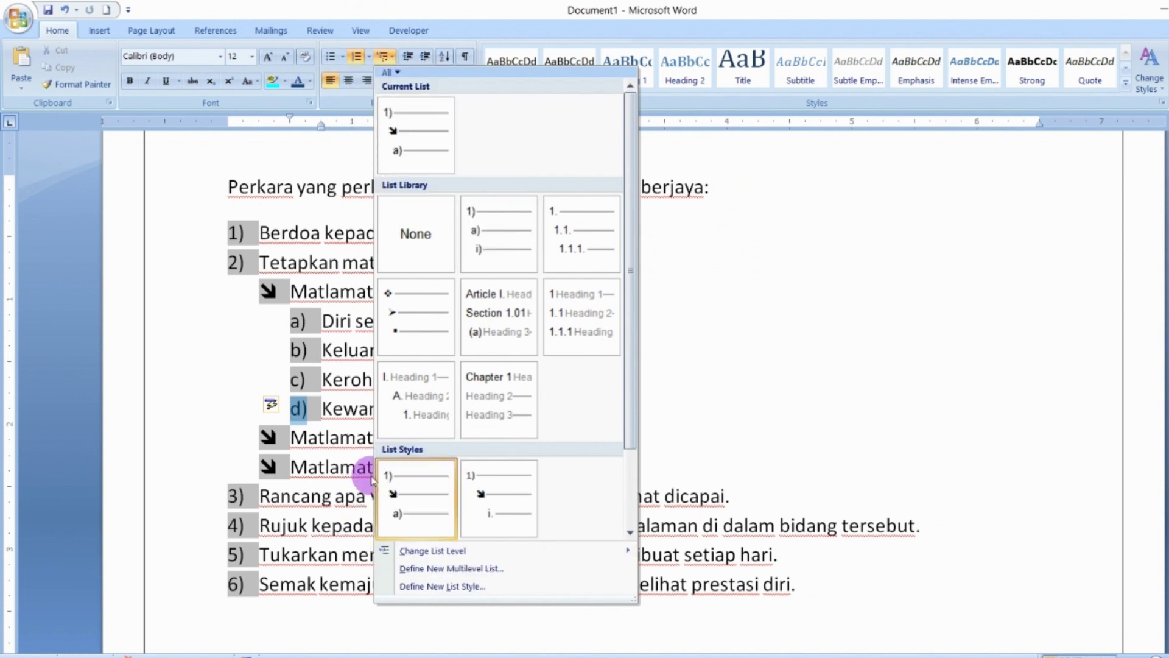
mouse_move(513, 511)
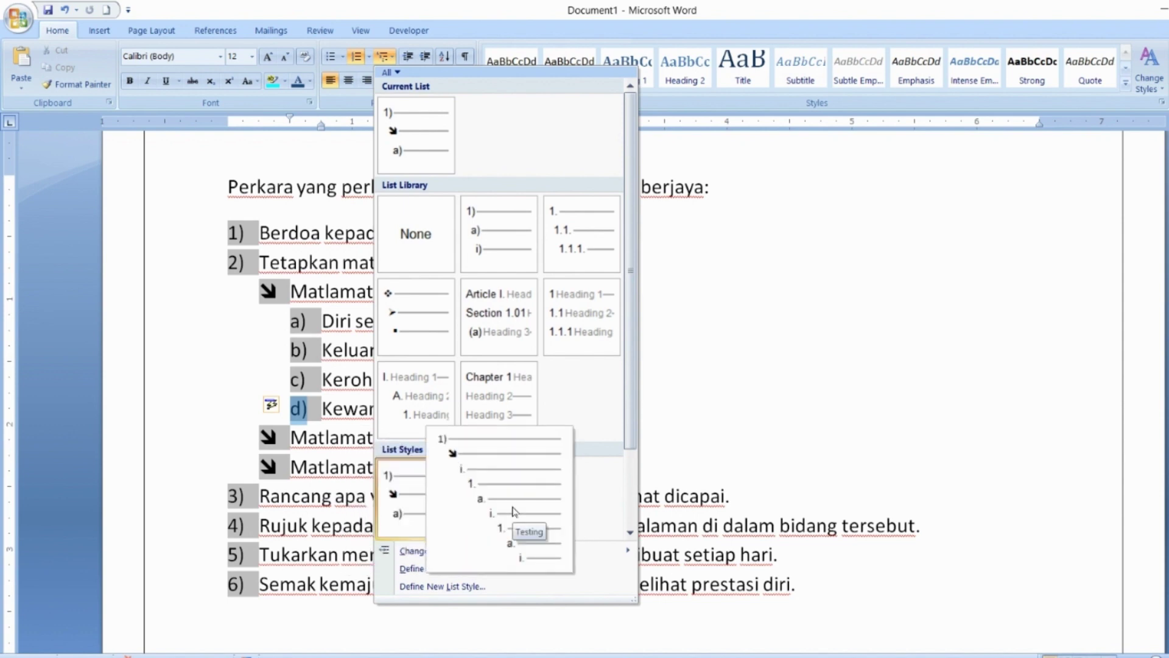
left_click(791, 246)
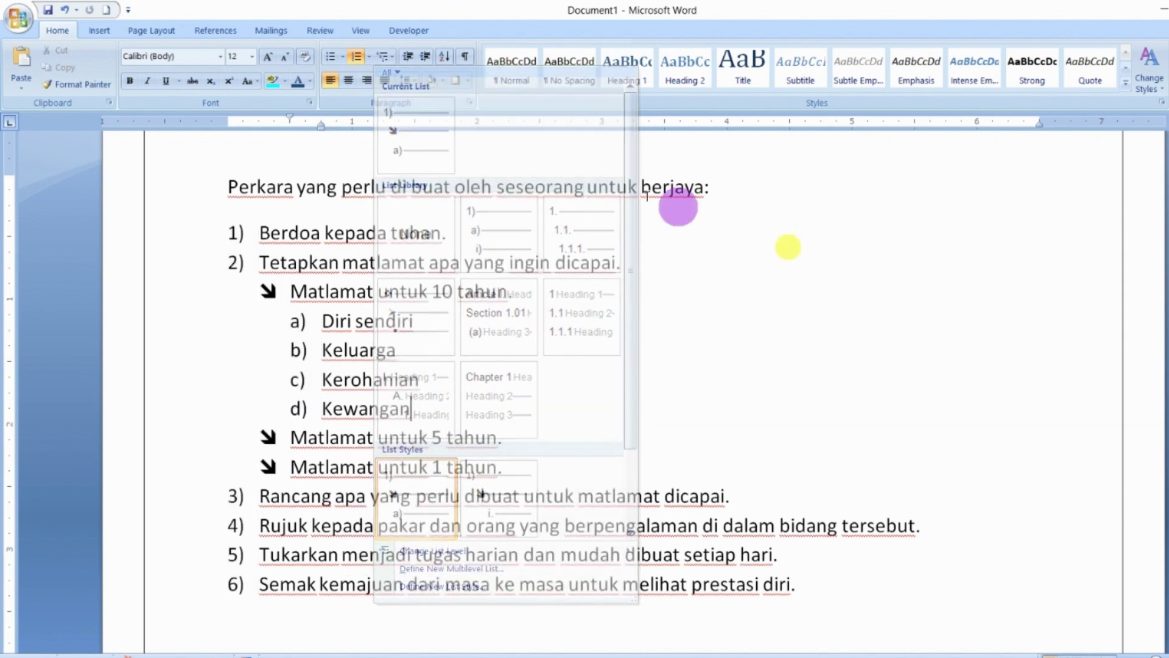
left_click(473, 400)
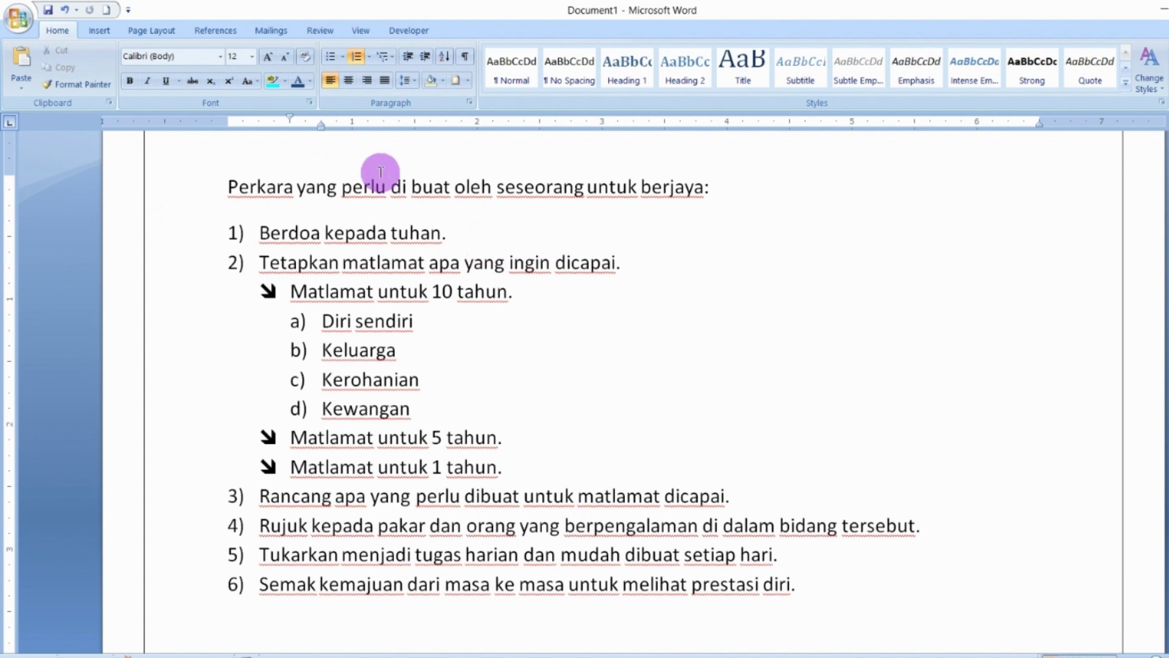
Shift the left indent of the line "Perkara yang perlu di buat oleh seseorang untuk berjaya:" inward about 0.2" and return it to the margin
left_click(229, 184)
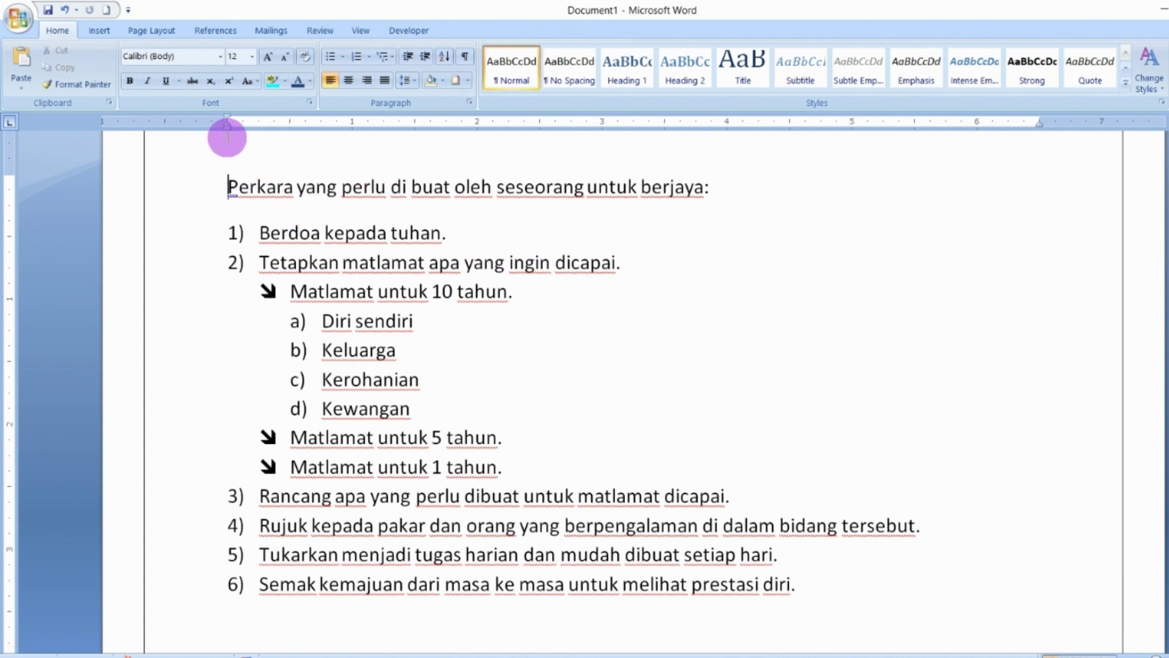
left_click_drag(229, 127, 251, 123)
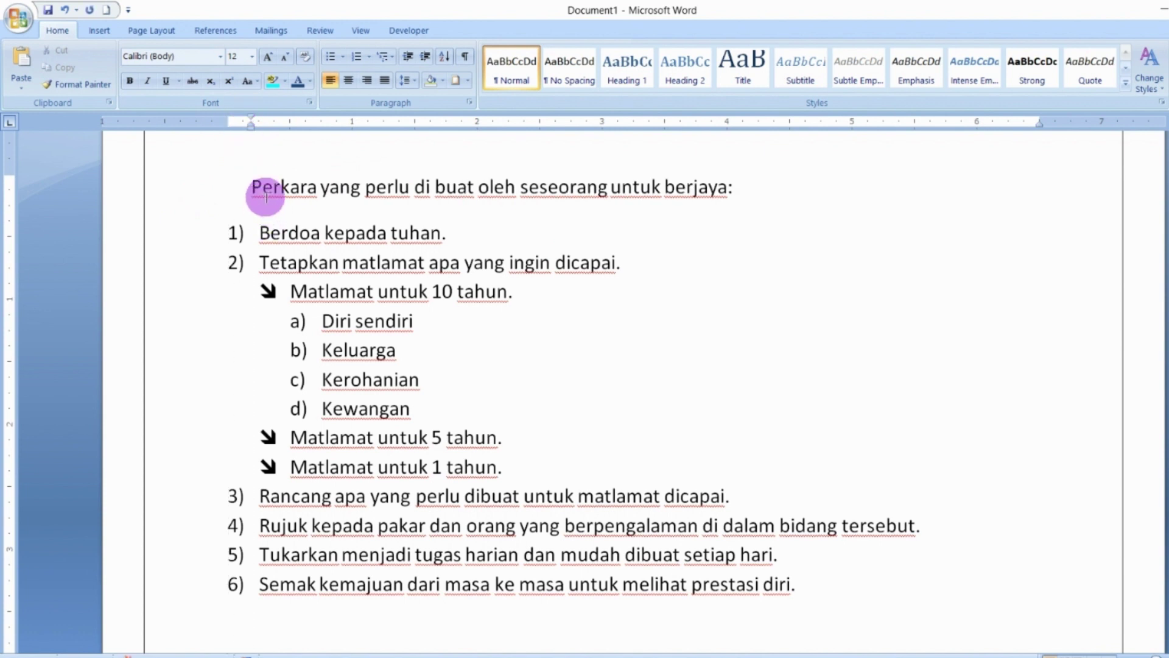
left_click_drag(255, 129, 230, 133)
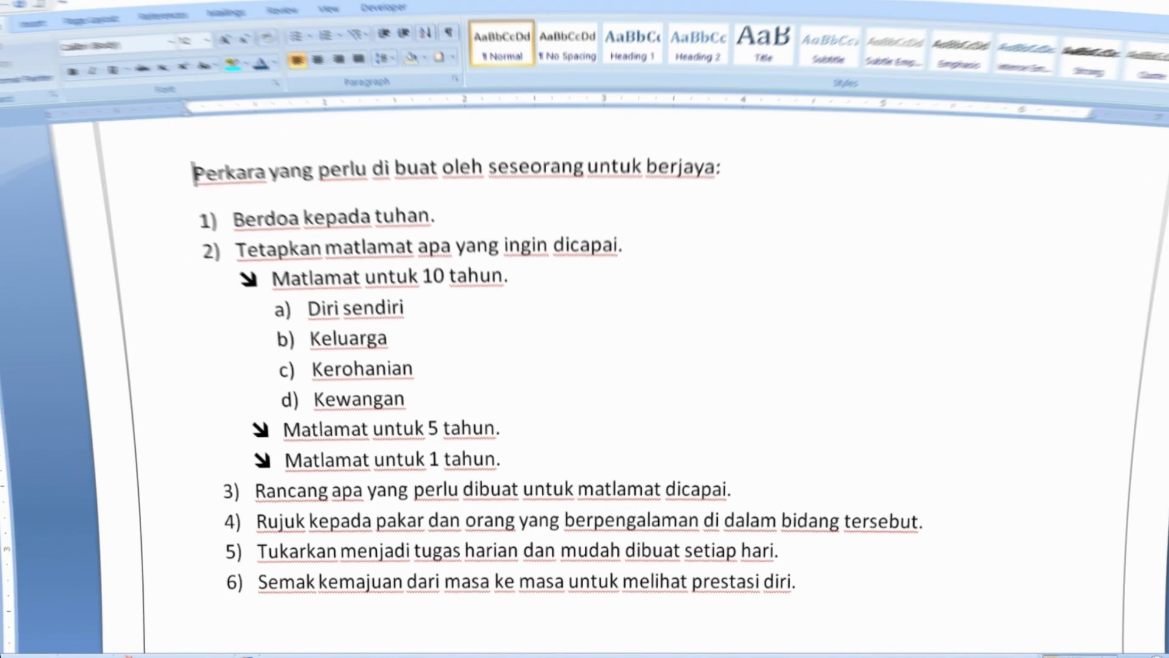
Try centre and right alignment on the paragraph beginning "They commit to their goals", and return it to left alignment
scroll(370, 157, "up", 10)
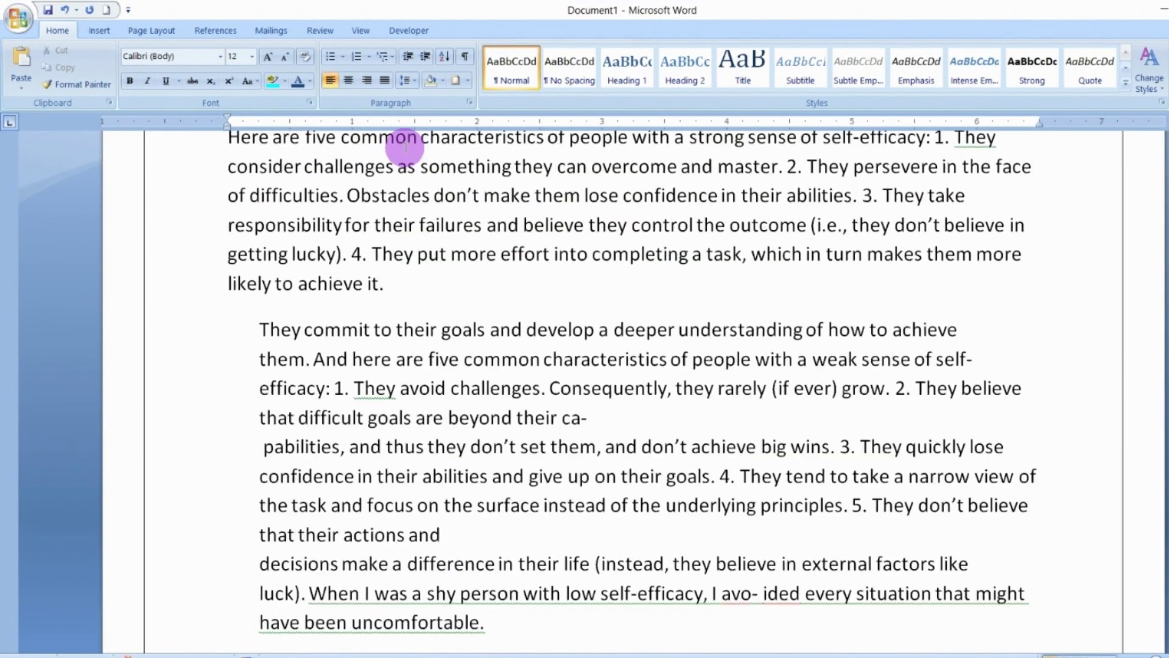
scroll(396, 150, "down", 2)
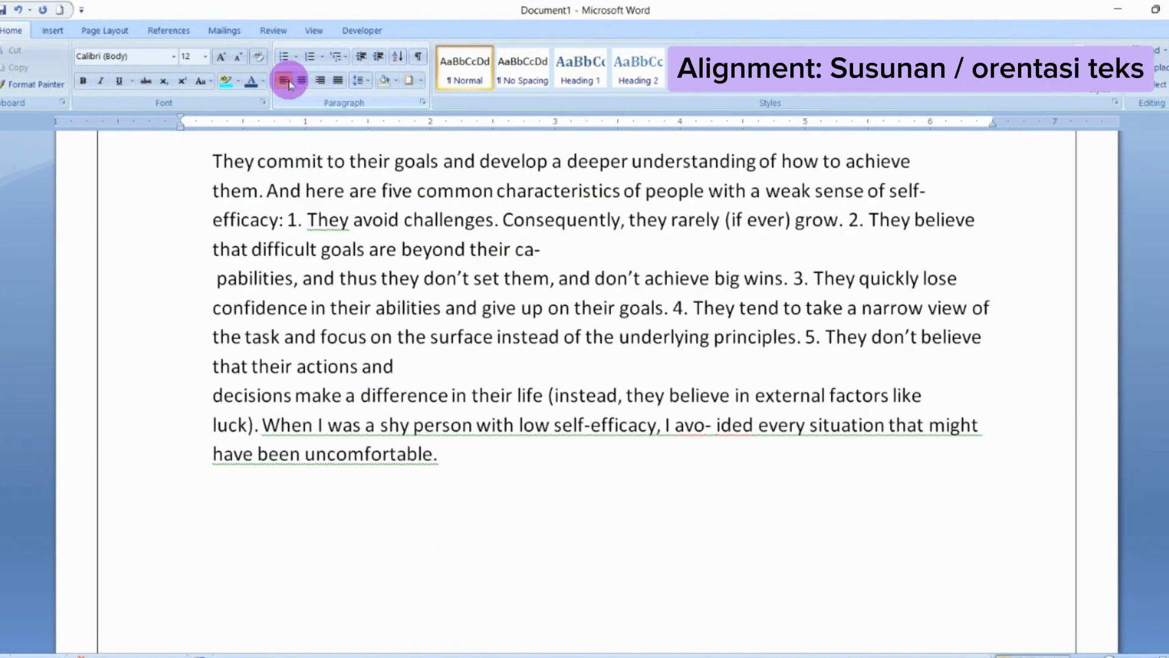
left_click_drag(259, 160, 483, 464)
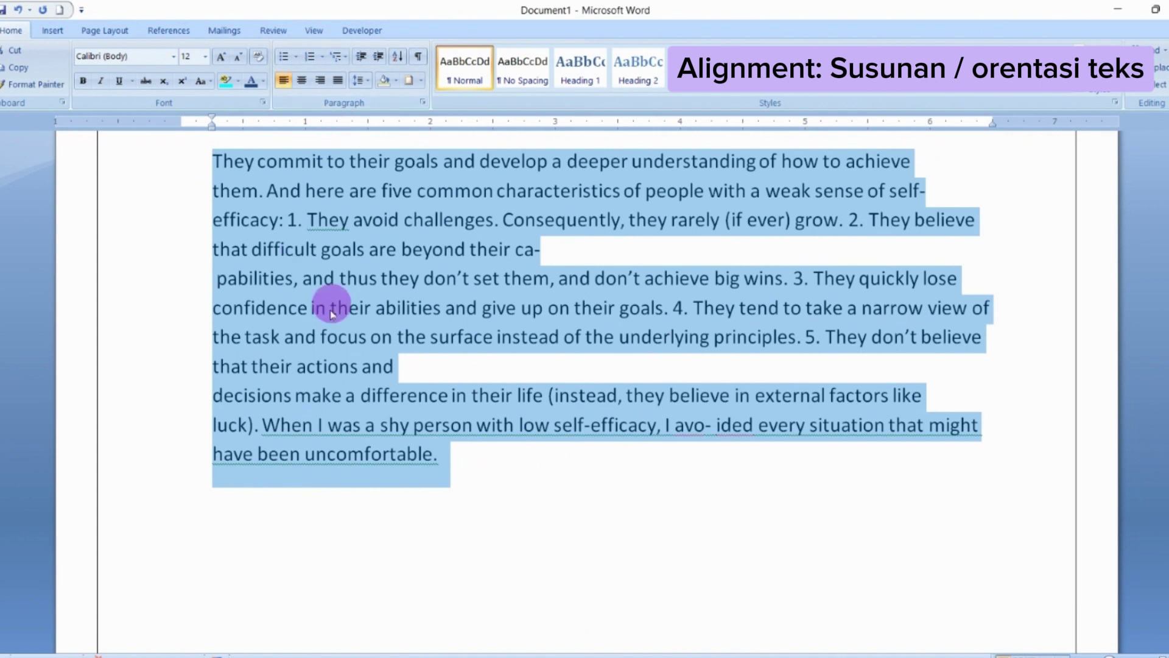
left_click(304, 83)
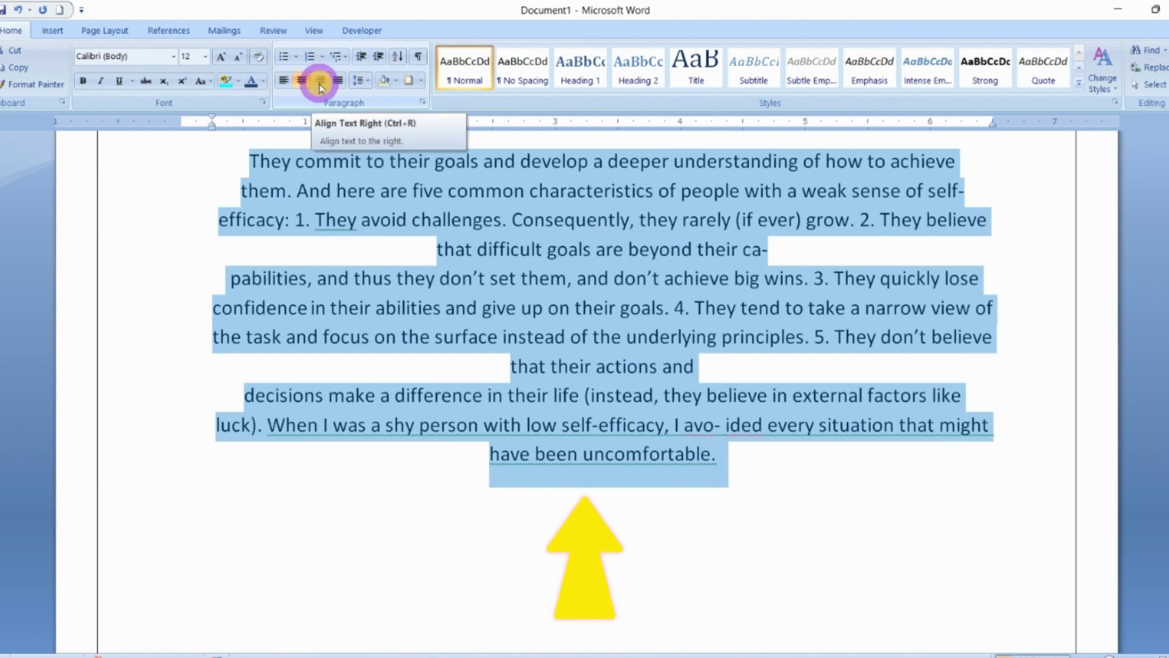
left_click(320, 81)
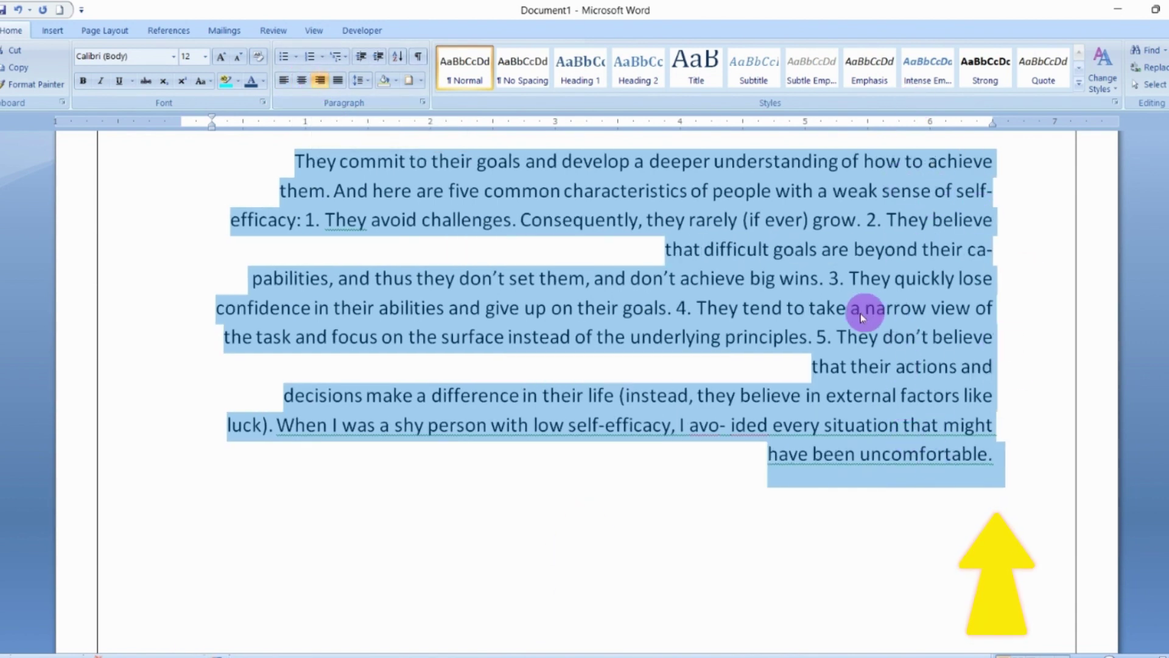
left_click(284, 81)
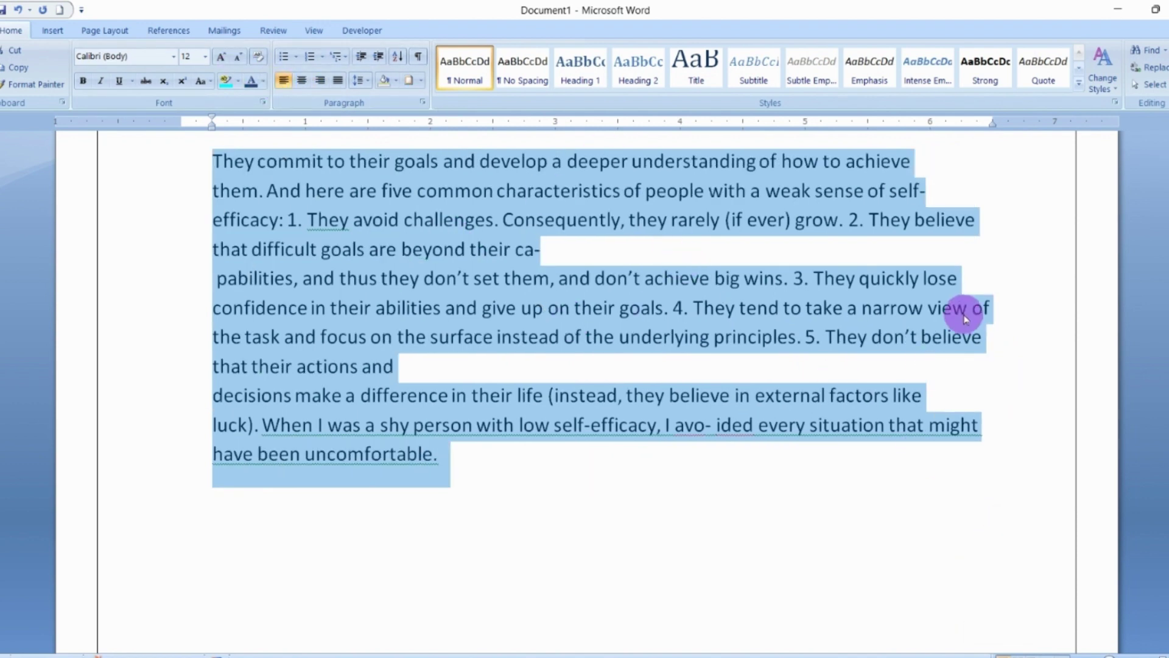
Insert the numbered question "1) What is probability?" on its own line before the text "pabilities, and thus they don't set them"
left_click(773, 259)
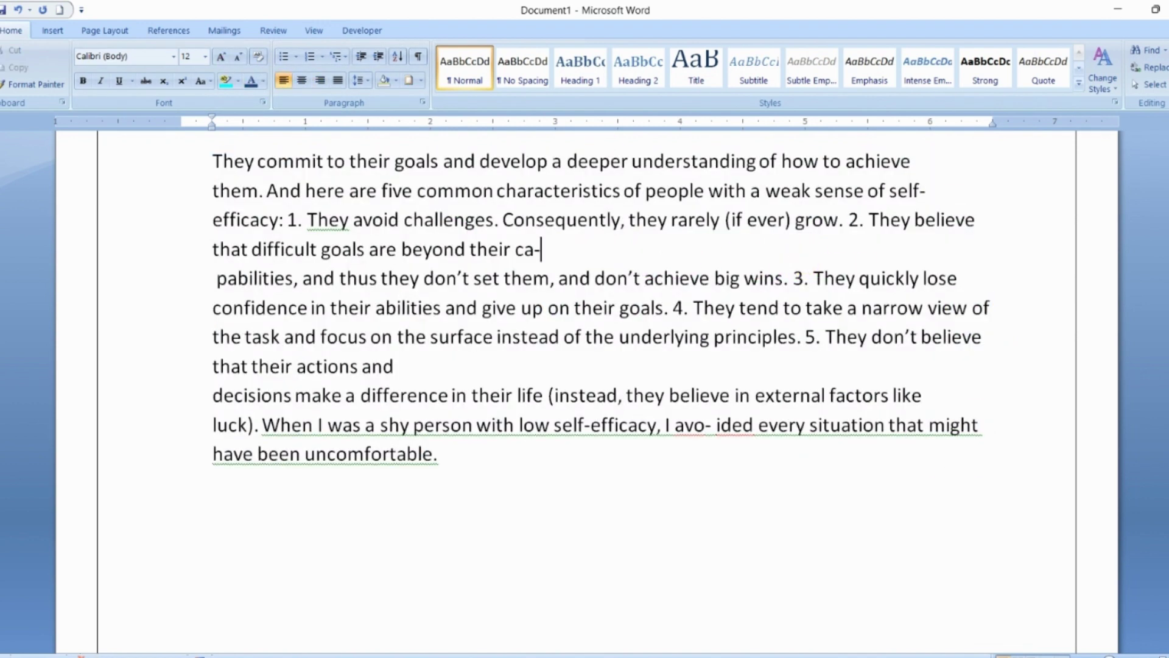
key("Return")
type("1)")
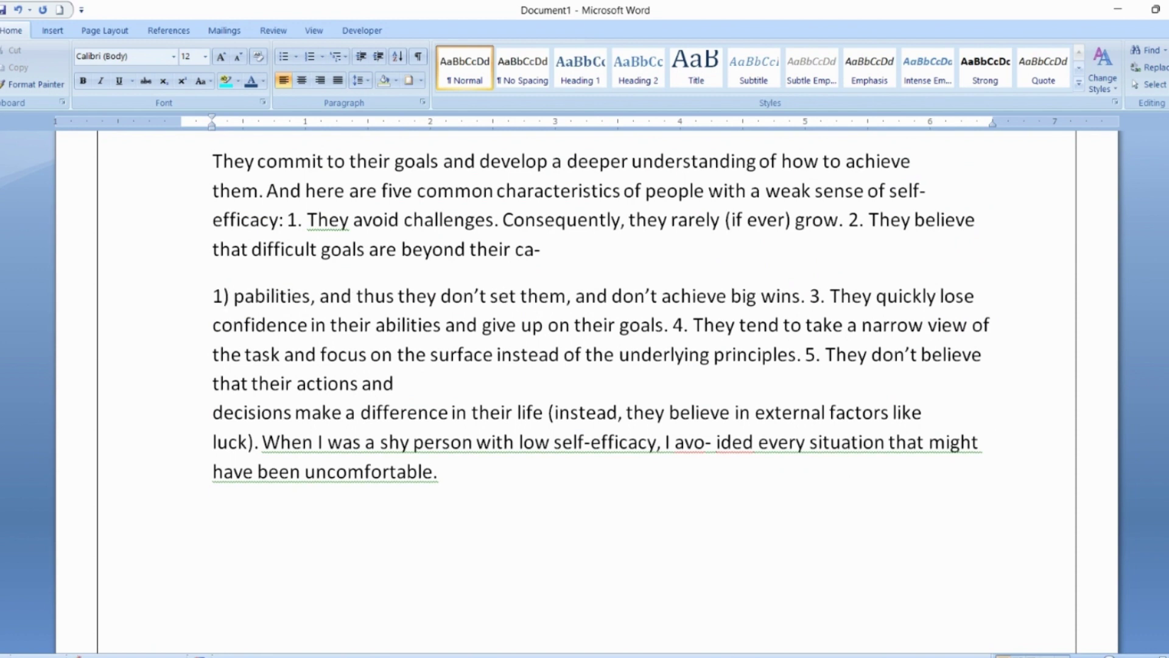
key("BackSpace")
key("ctrl+shift+n")
type("1) What is pr")
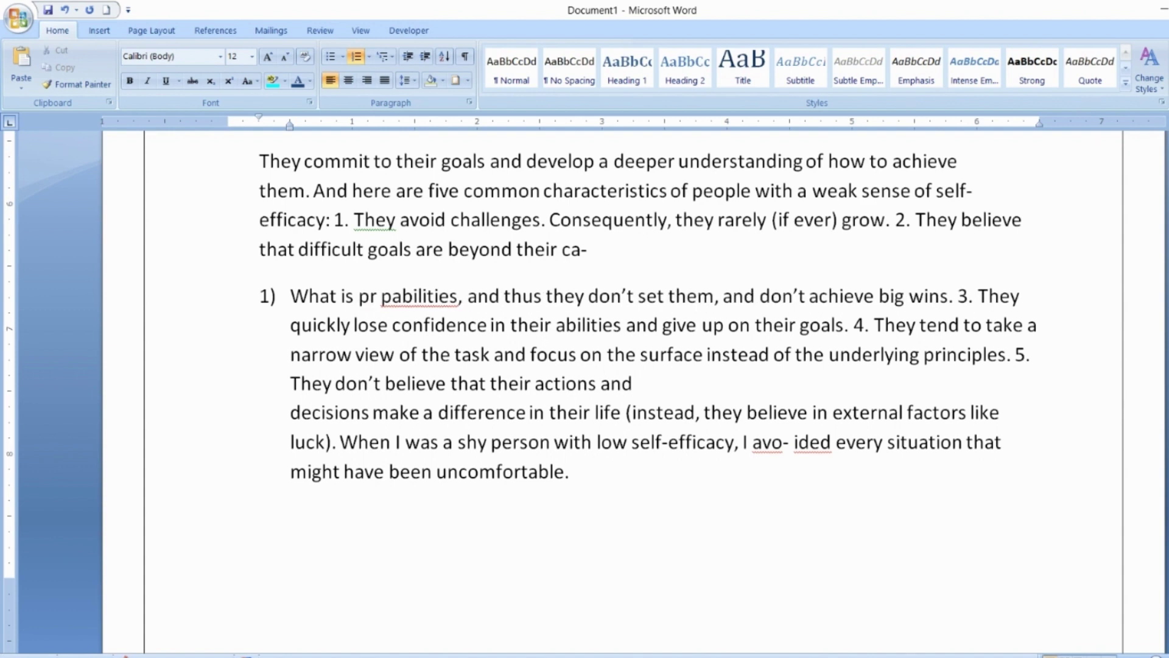
type("obability?")
key("Return")
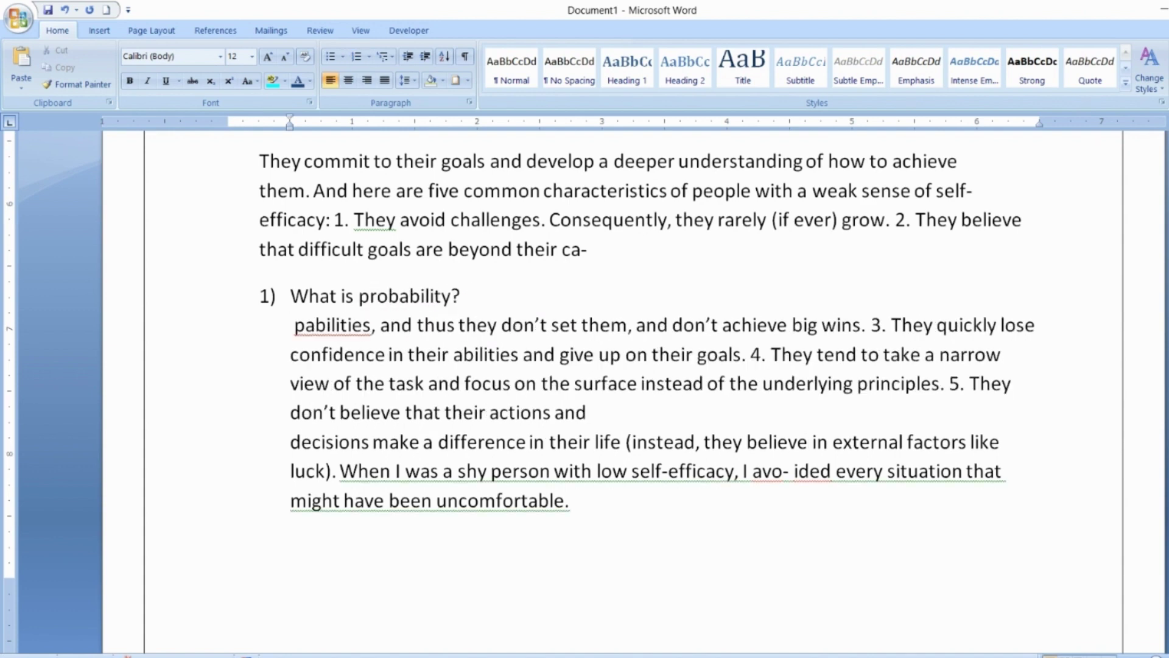
Add a full-width horizontal answer line below the probability question, with "[2 marks]" on the line beneath it
key("Return")
type("_____________________________________________pabilities, and thus they don’t")
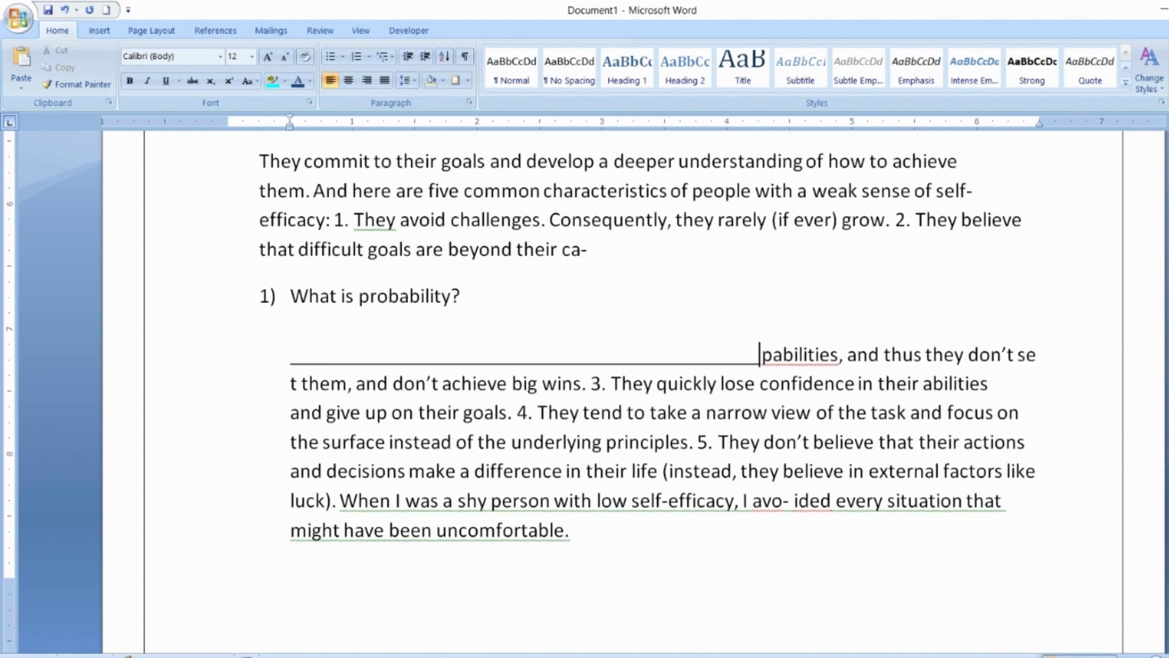
key("Return")
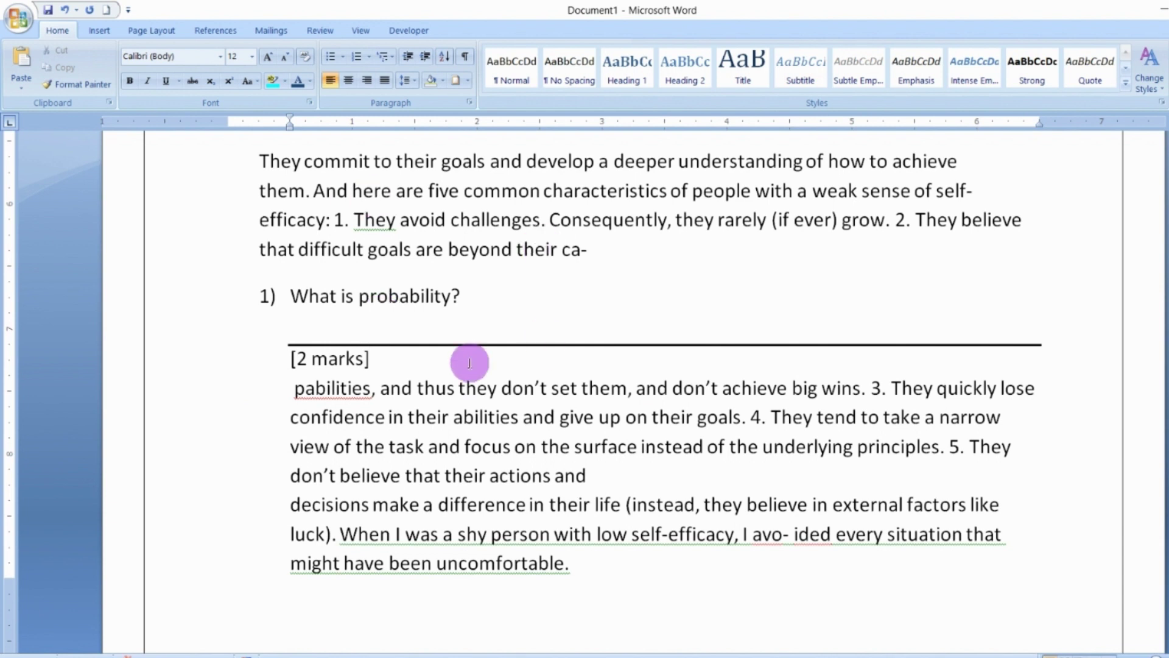
Align the "[2 marks]" line to the right margin under the answer line
left_click_drag(370, 360, 292, 360)
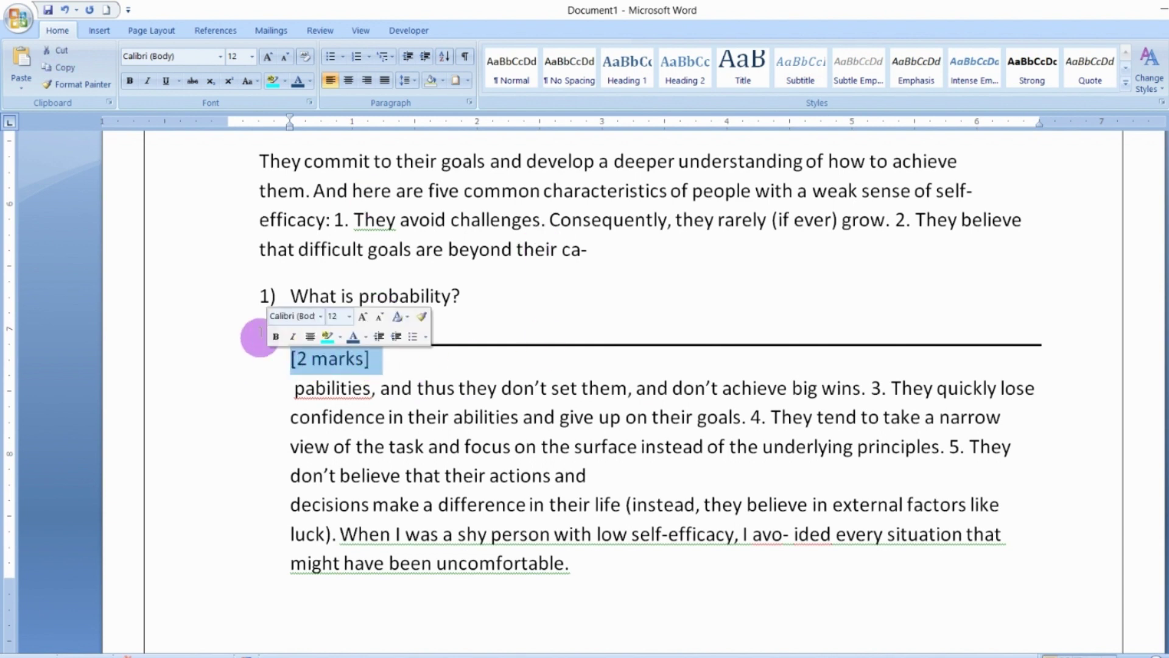
left_click(309, 359)
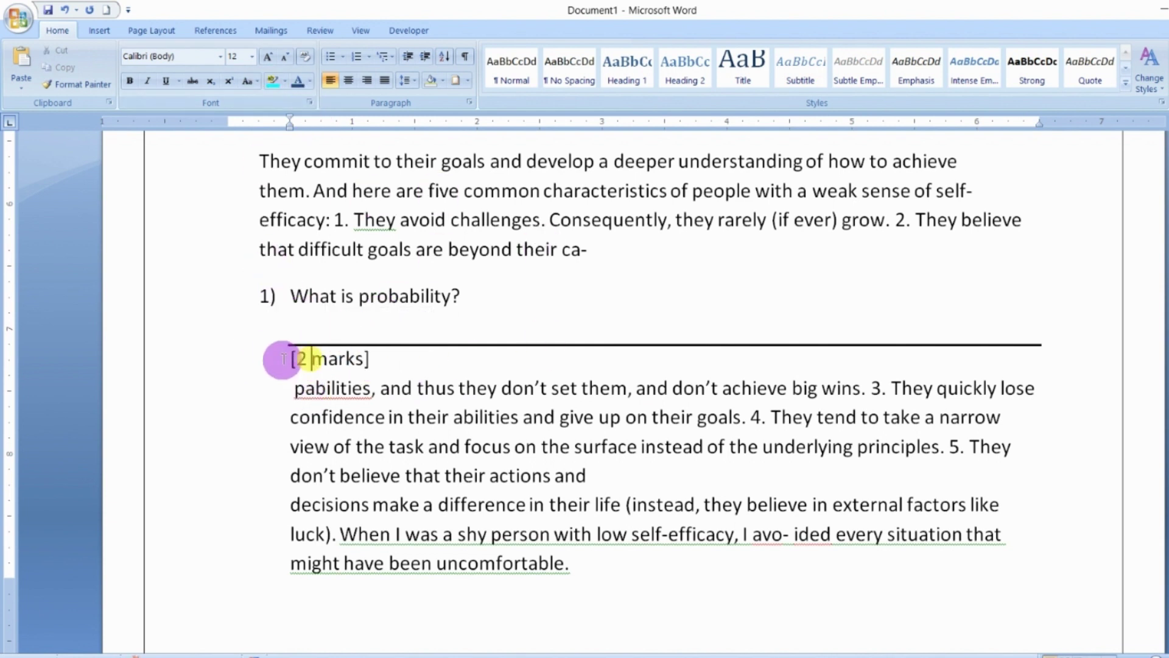
key("Tab")
left_click_drag(500, 359, 416, 359)
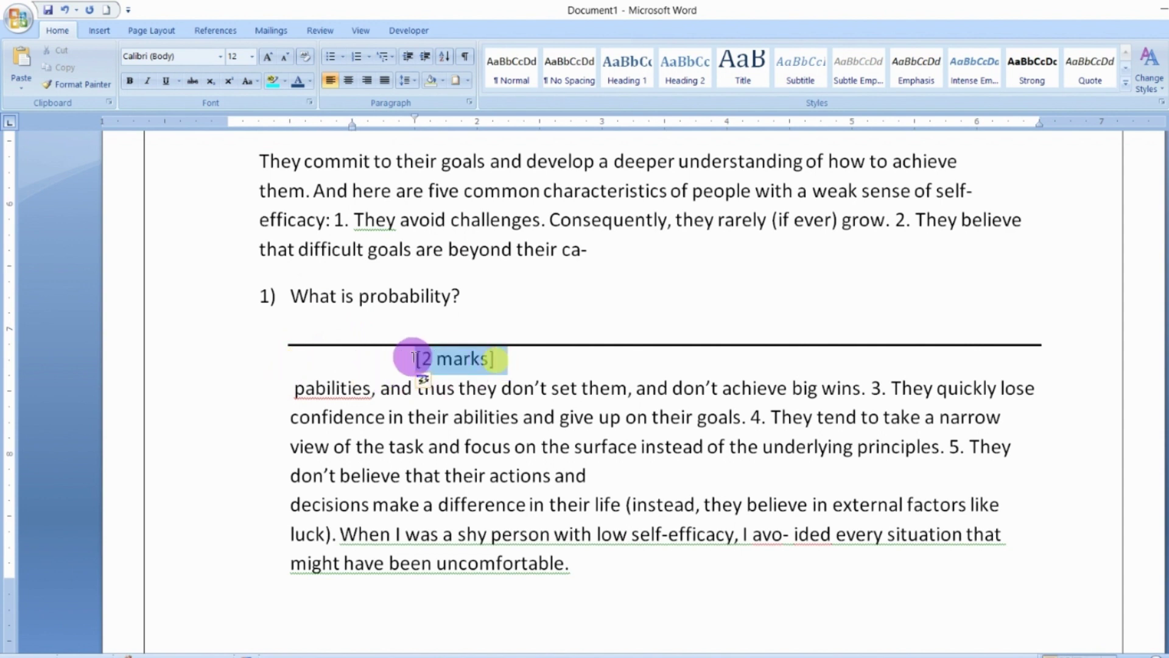
left_click(366, 81)
left_click(1044, 389)
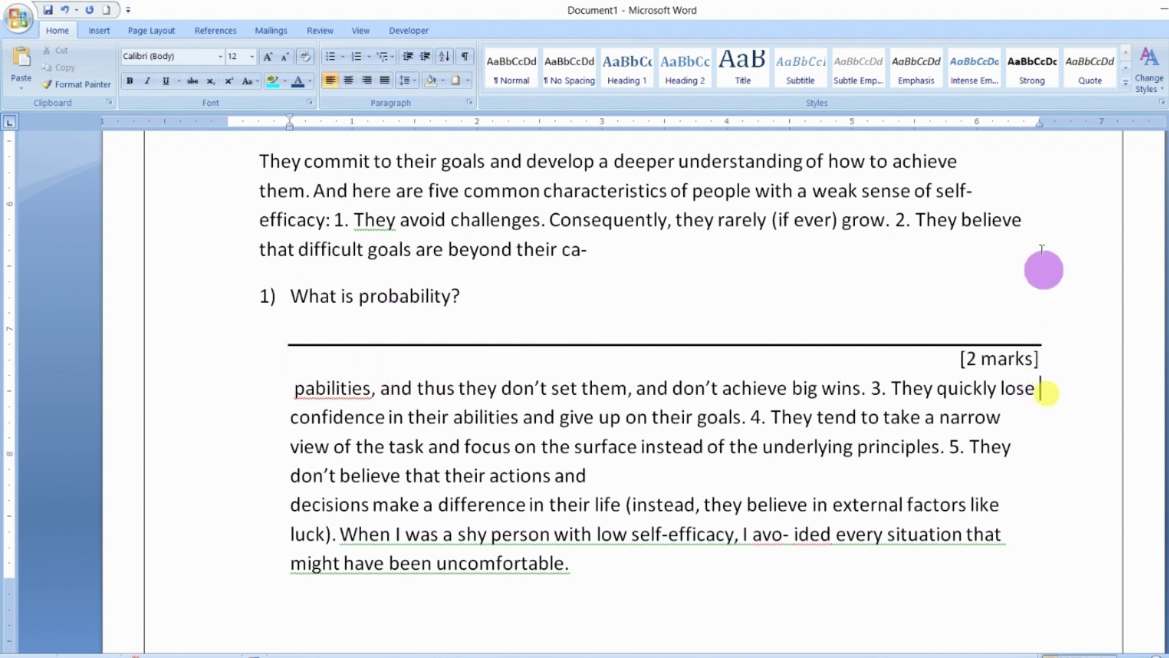
Insert an empty line after "[2 marks]" and make the "[2 marks]" text bold
left_click(1063, 352)
key("Return")
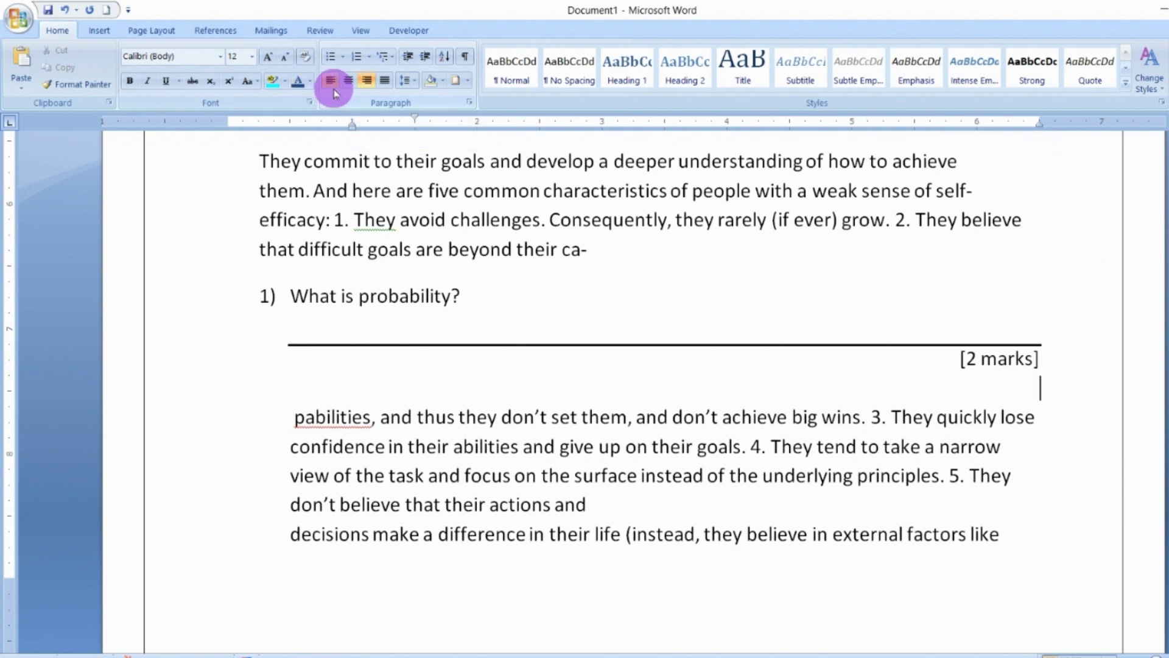
triple_click(1044, 356)
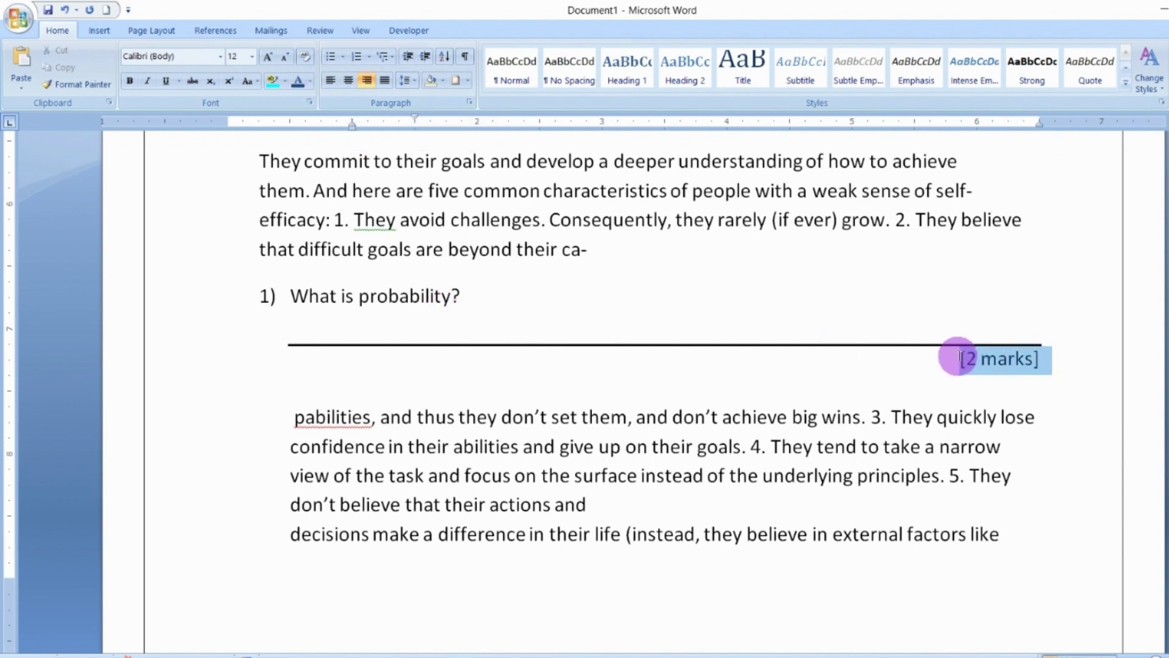
left_click(693, 292)
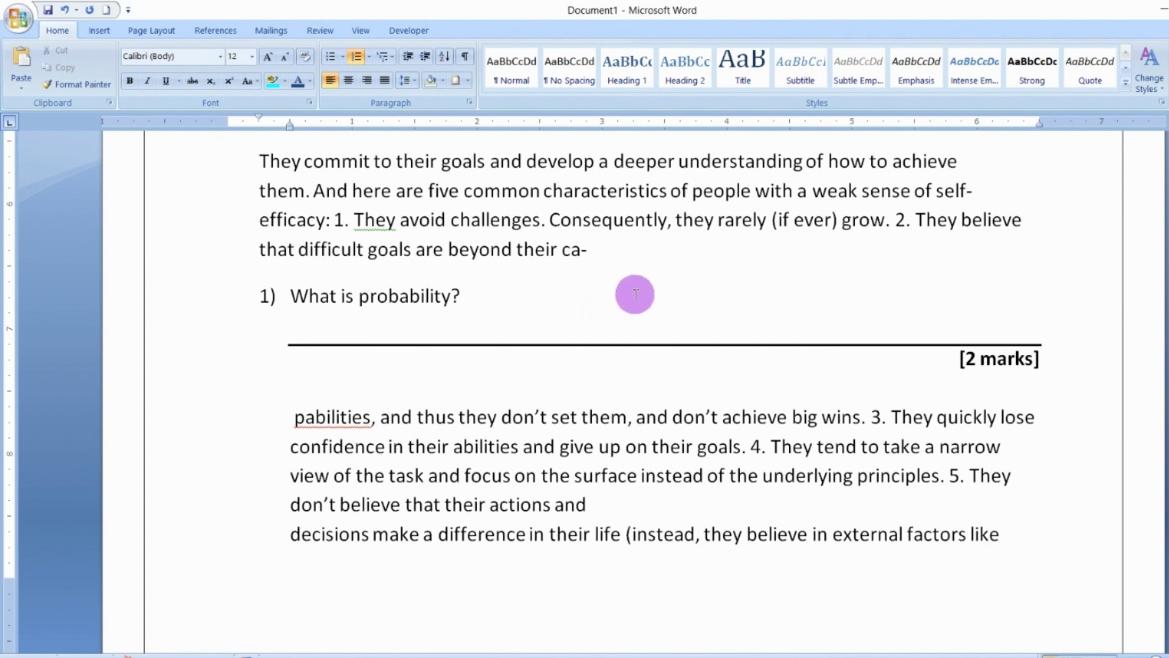
Justify the paragraph beginning "Here are five common characteristics of people with a strong sense of self-efficacy"
scroll(630, 299, "up", 4)
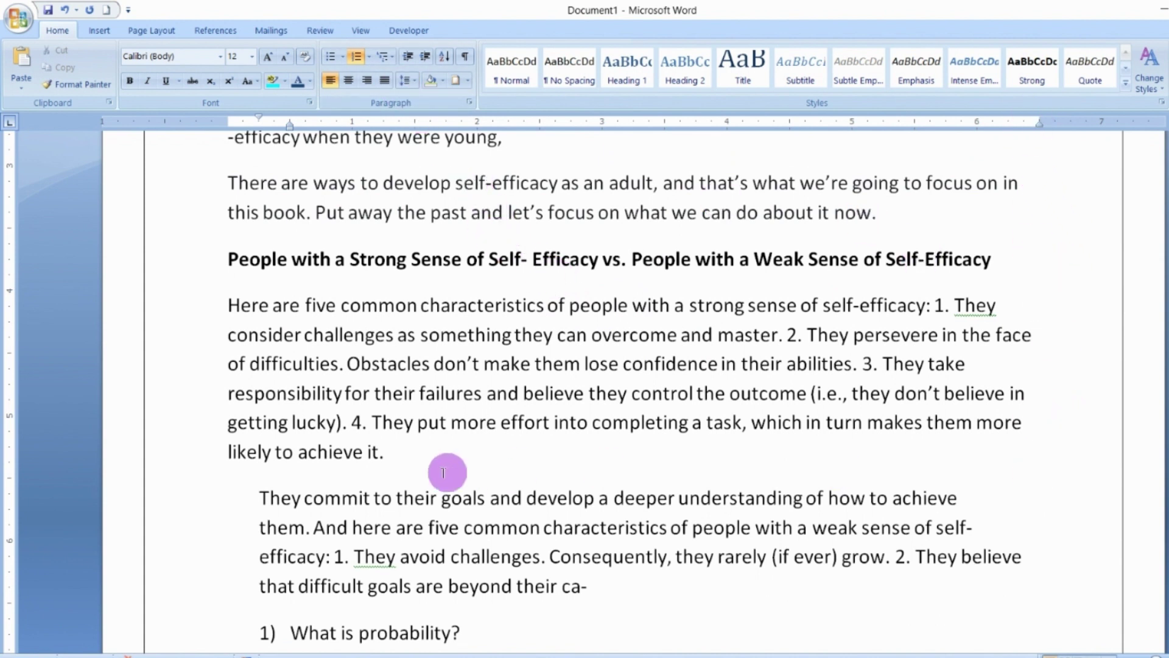
left_click_drag(394, 453, 214, 304)
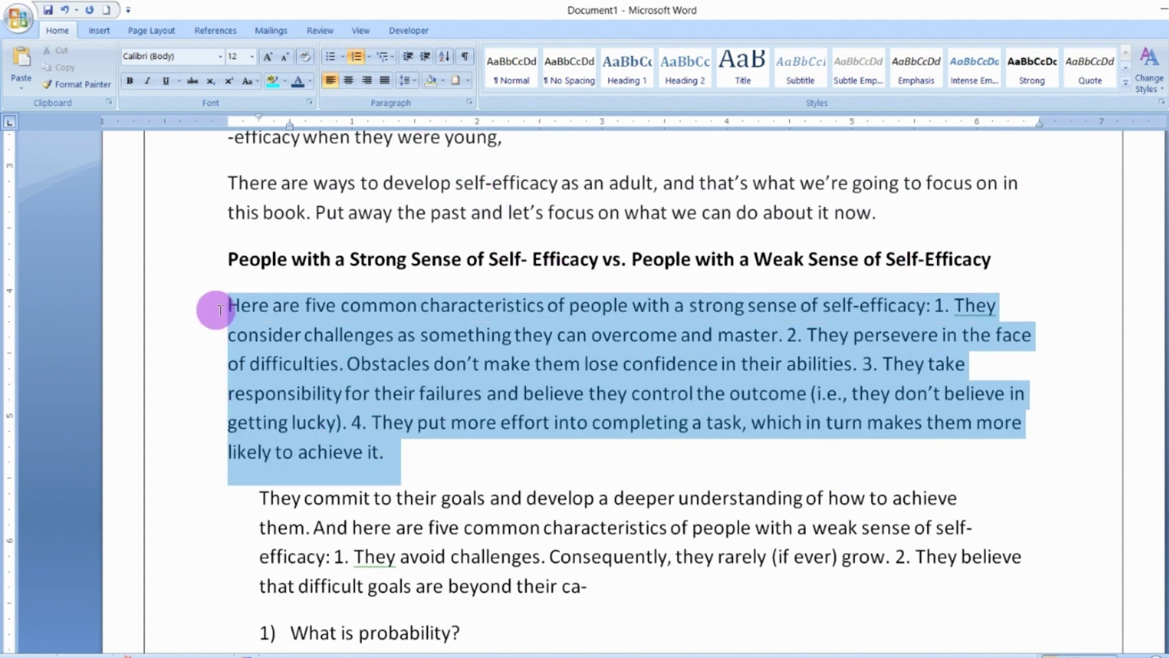
left_click(384, 80)
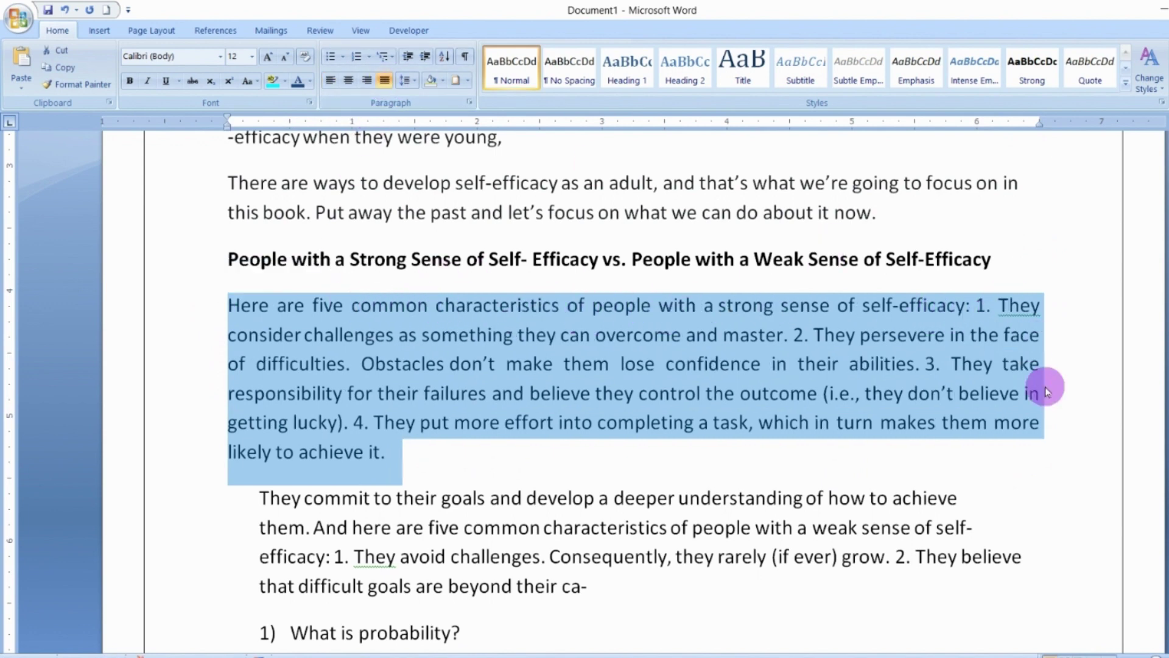
left_click(1082, 419)
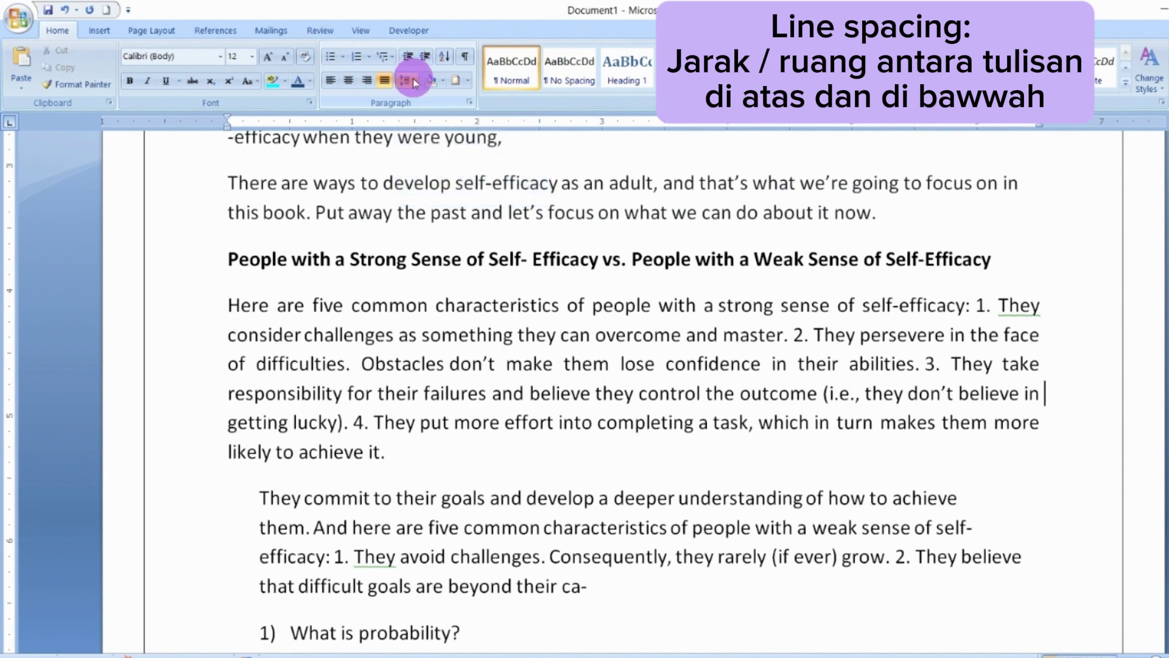
Set the line spacing to 2.5 for the "People with a Strong Sense of Self-Efficacy" heading and the paragraph below it
left_click_drag(231, 268, 1041, 306)
left_click(419, 83)
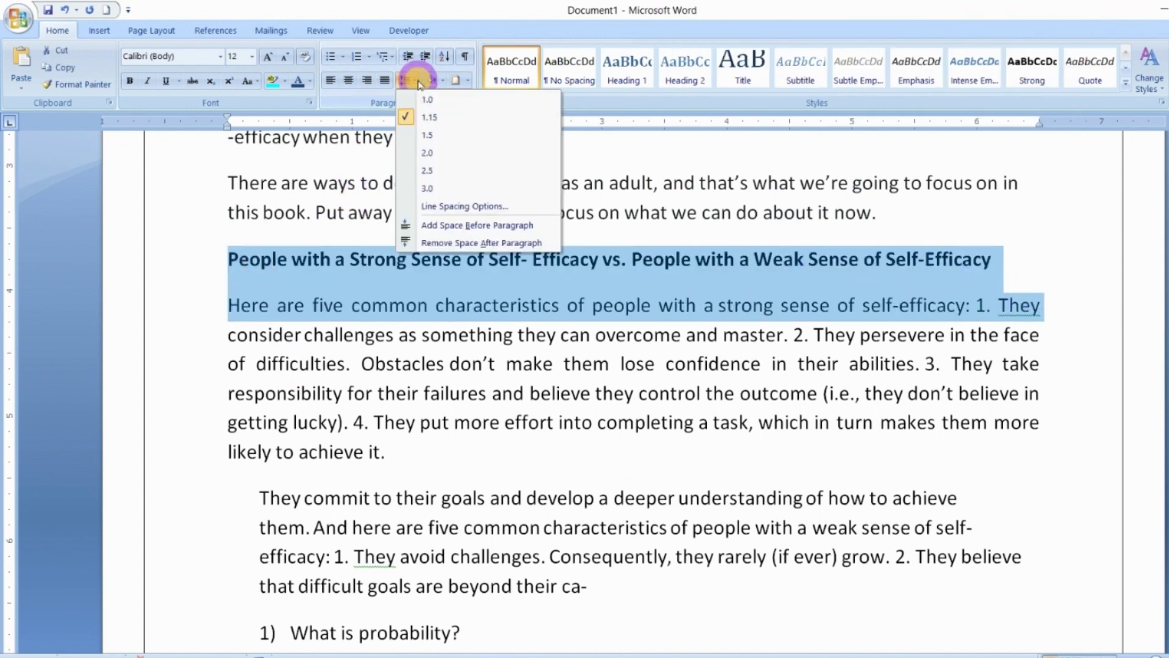
left_click(428, 171)
Underline the line "Perkara yang perlu di buat oleh seseorang untuk berjaya:"
scroll(358, 393, "down", 5)
scroll(361, 384, "up", 3)
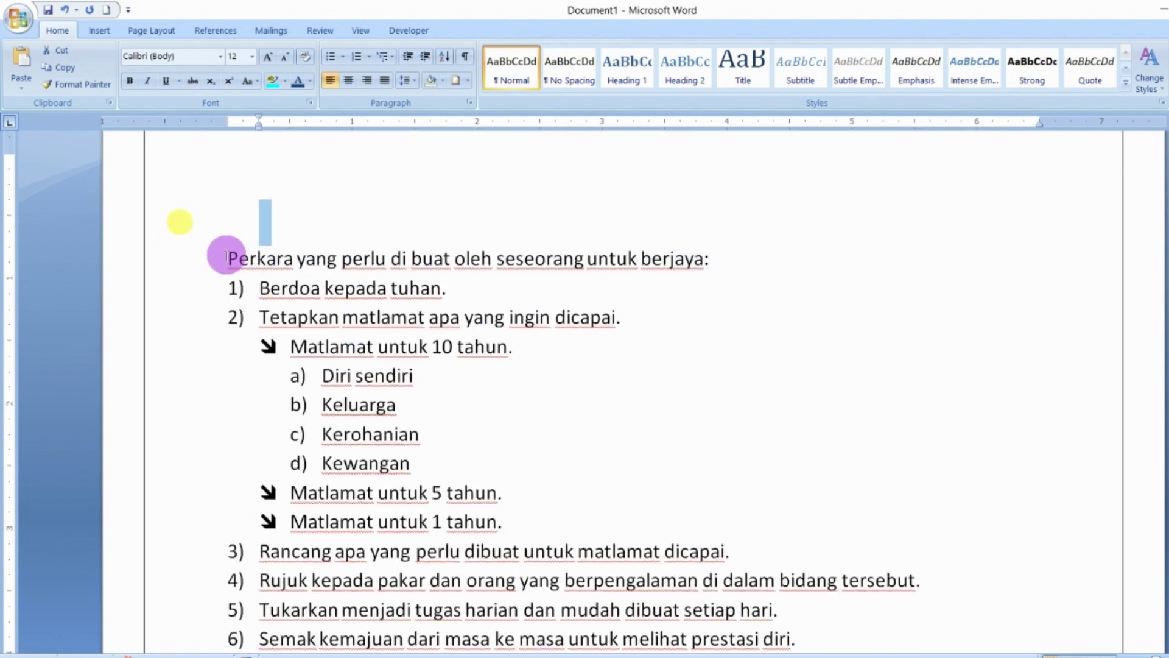
left_click_drag(226, 258, 738, 255)
left_click(165, 81)
Delete the empty paragraphs above the underlined "Perkara yang perlu di buat" line
left_click(431, 187)
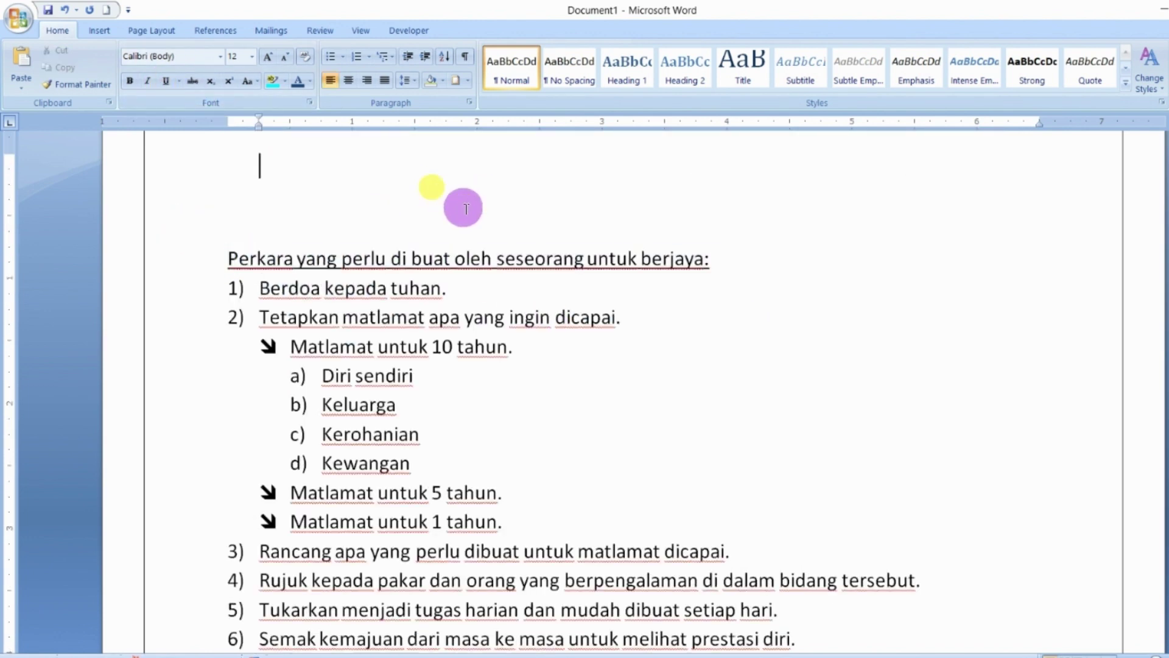
key("Delete")
key("Delete")
key("Delete")
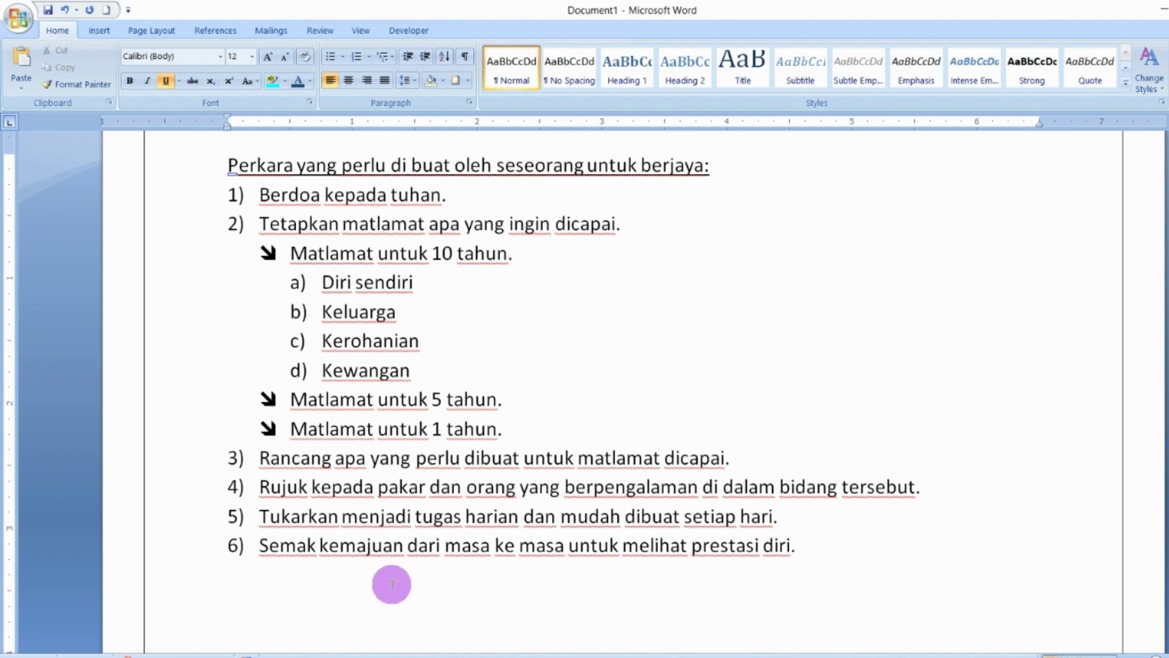
Add space after the underlined "Perkara yang perlu di buat" paragraph to separate it from the numbered list
scroll(390, 548, "up", 2)
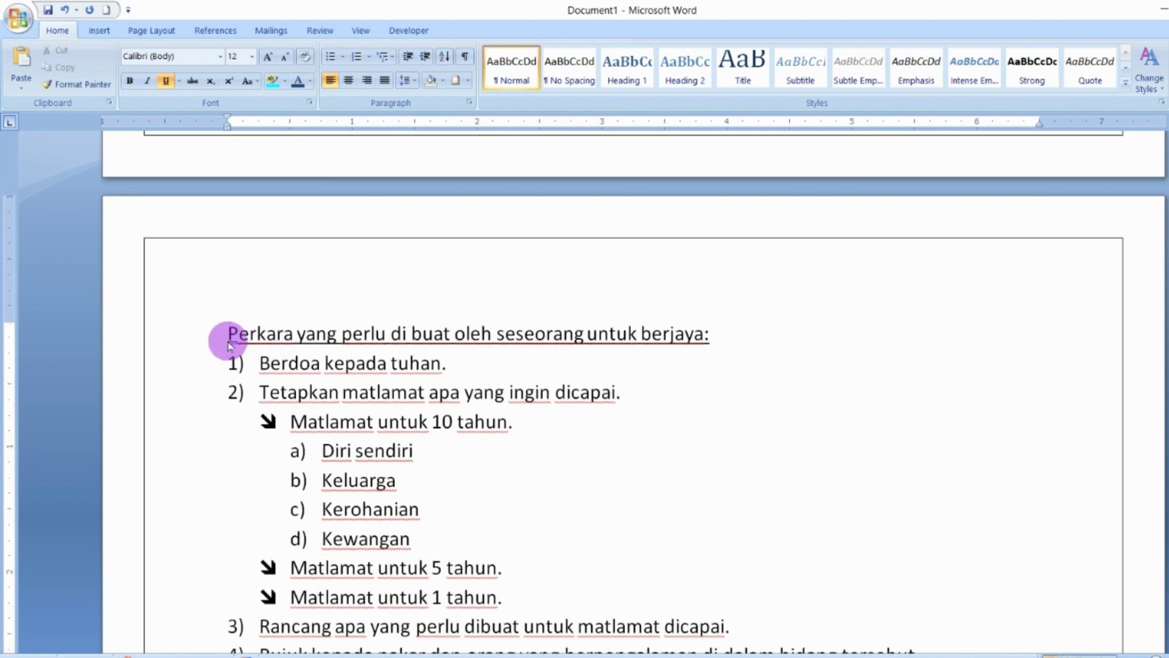
left_click_drag(232, 336, 753, 348)
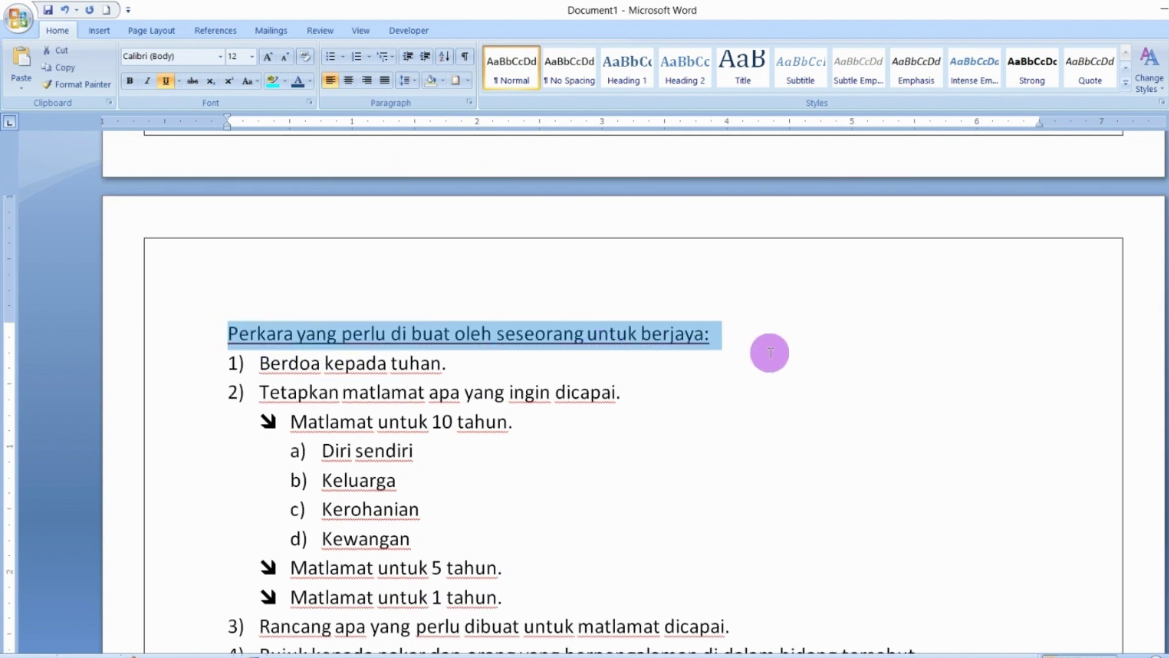
left_click(407, 81)
left_click(429, 243)
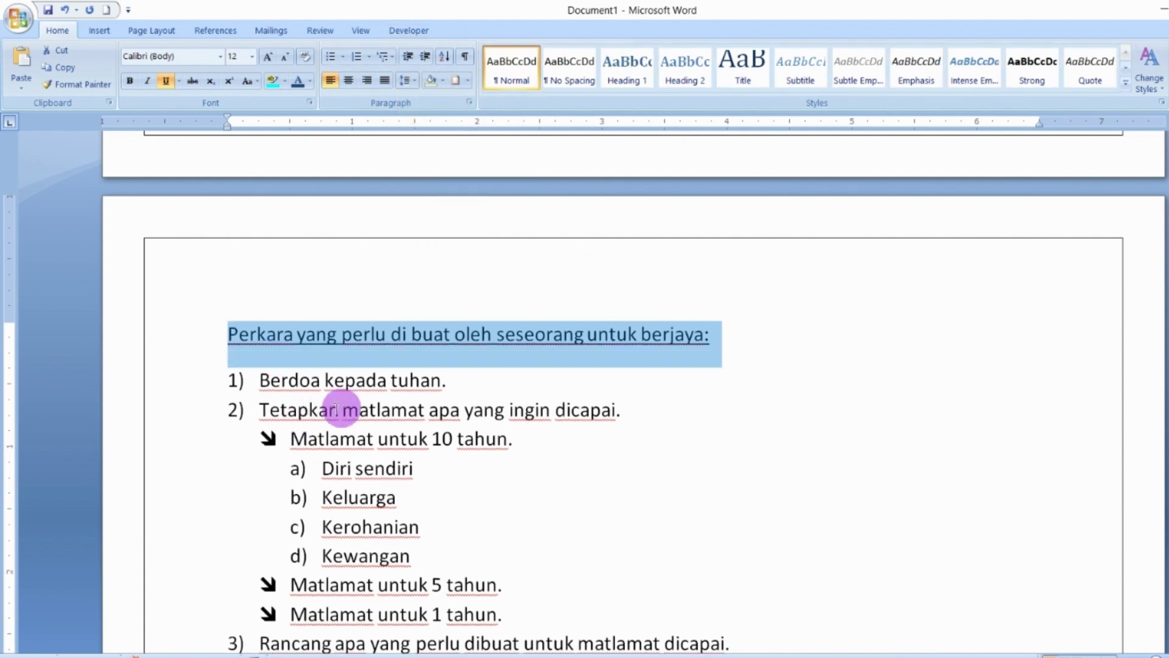
left_click(297, 380)
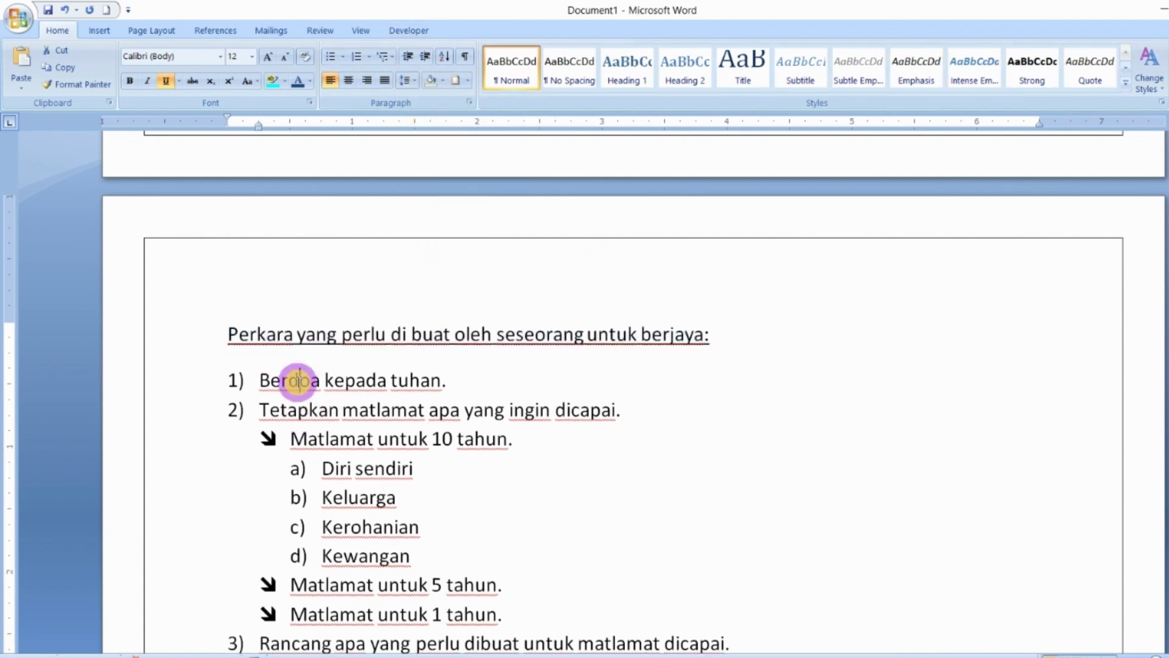
left_click(734, 334)
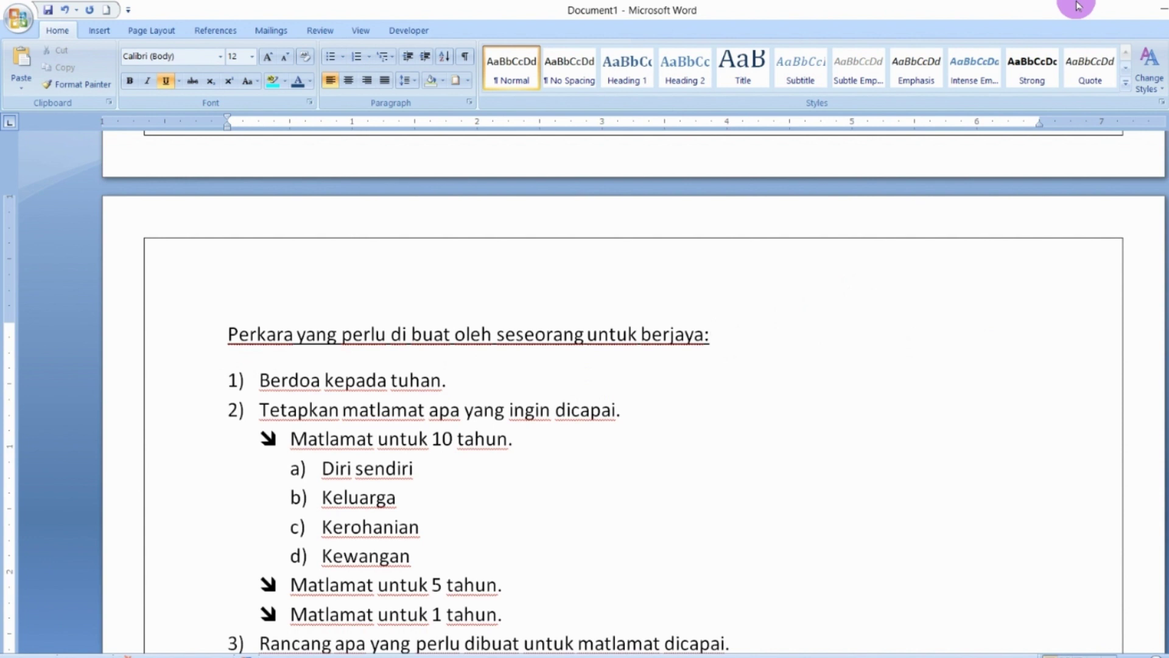
Show the formatting marks and insert a test paragraph reading "sdas" between the underlined line and the numbered list
left_click(466, 57)
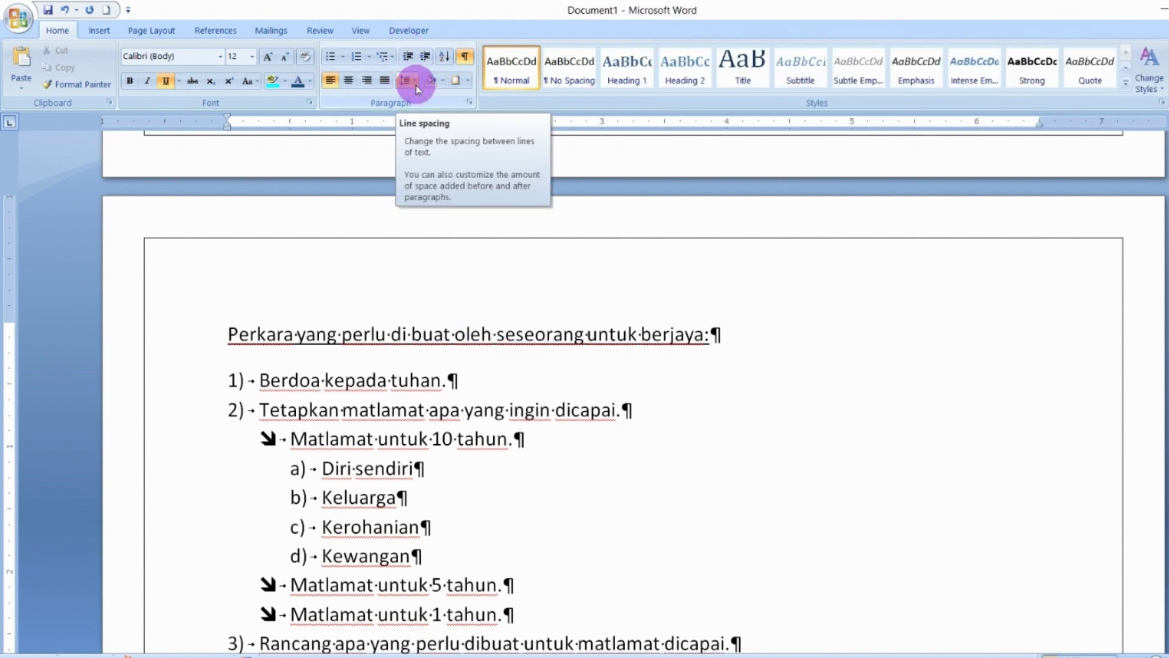
left_click(744, 323)
key("Return")
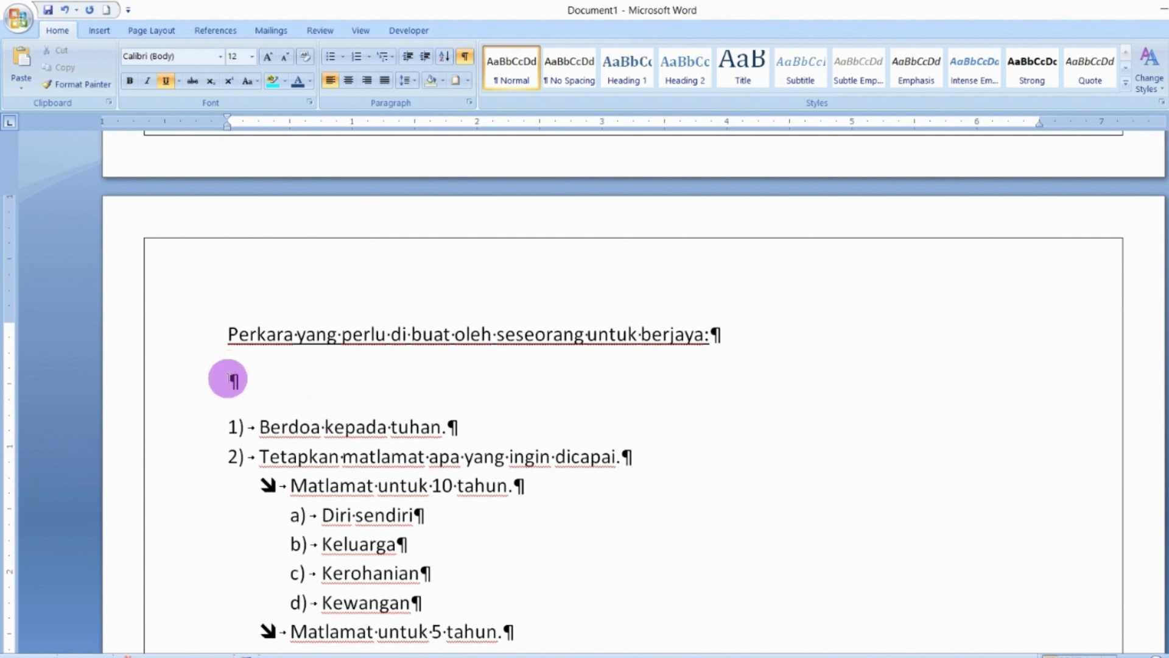
type("sdas")
key("BackSpace")
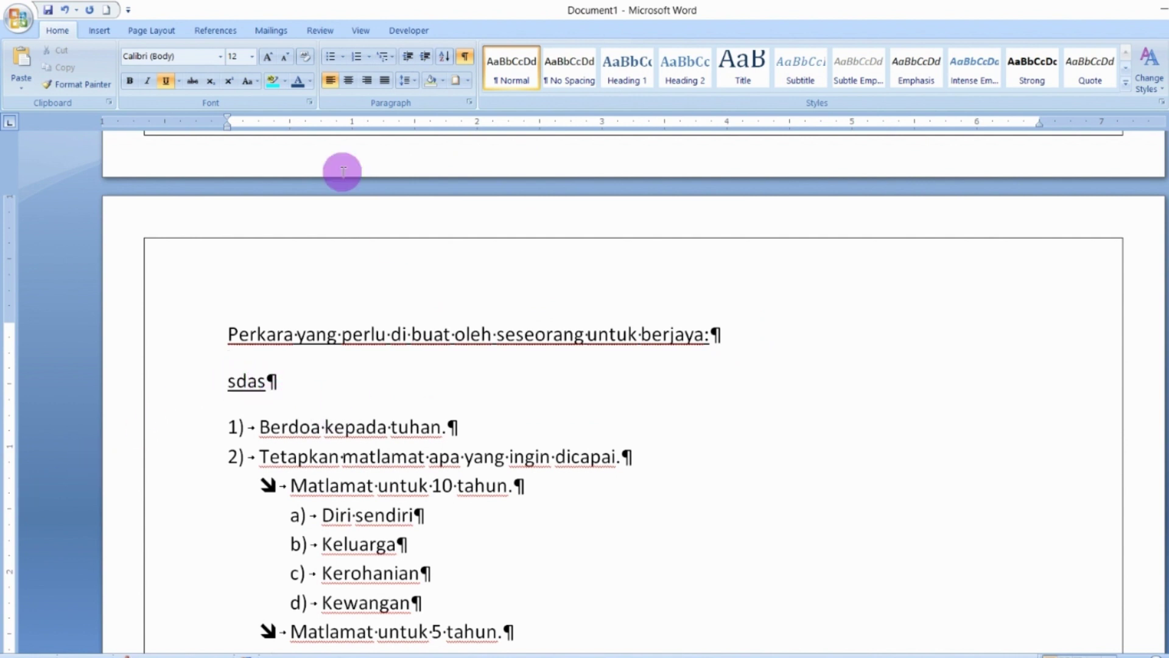
Delete the "sdas" test paragraph above the numbered list and hide the formatting marks
key("Delete")
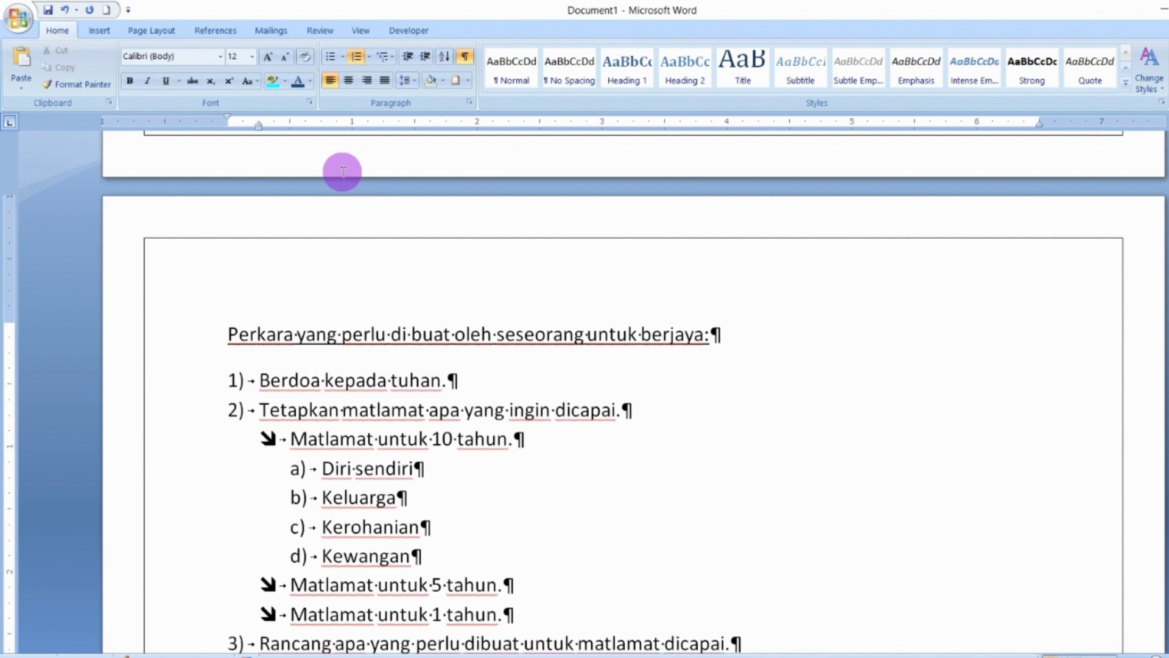
left_click(466, 58)
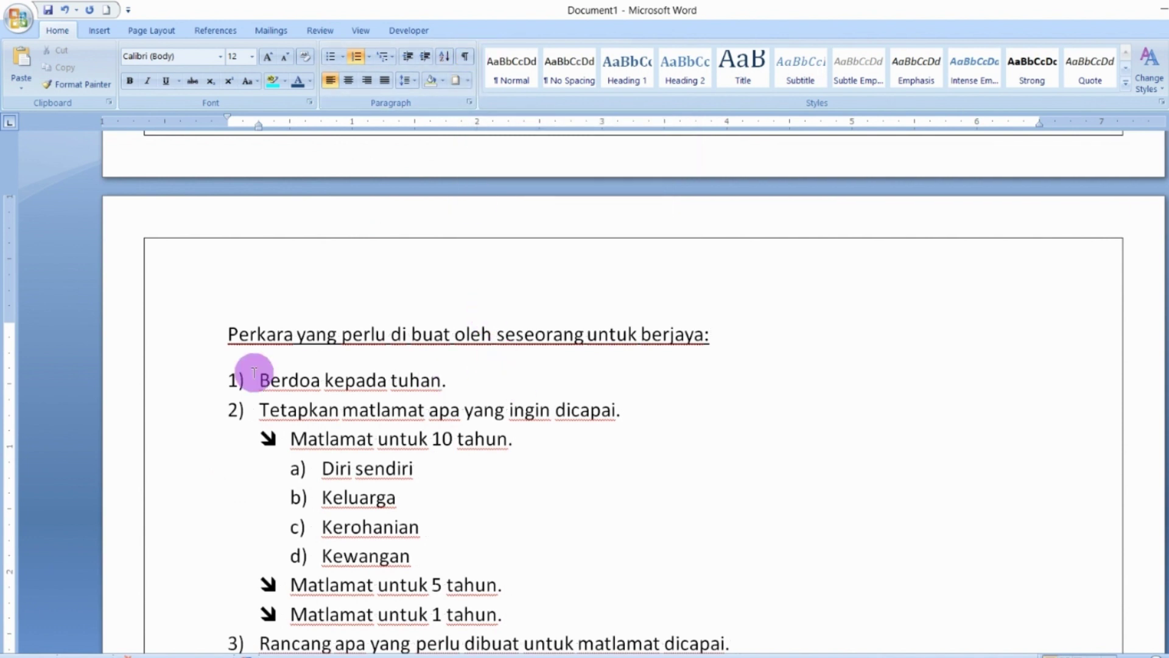
Remove the space after the underlined "Perkara yang perlu di buat" paragraph
left_click(406, 80)
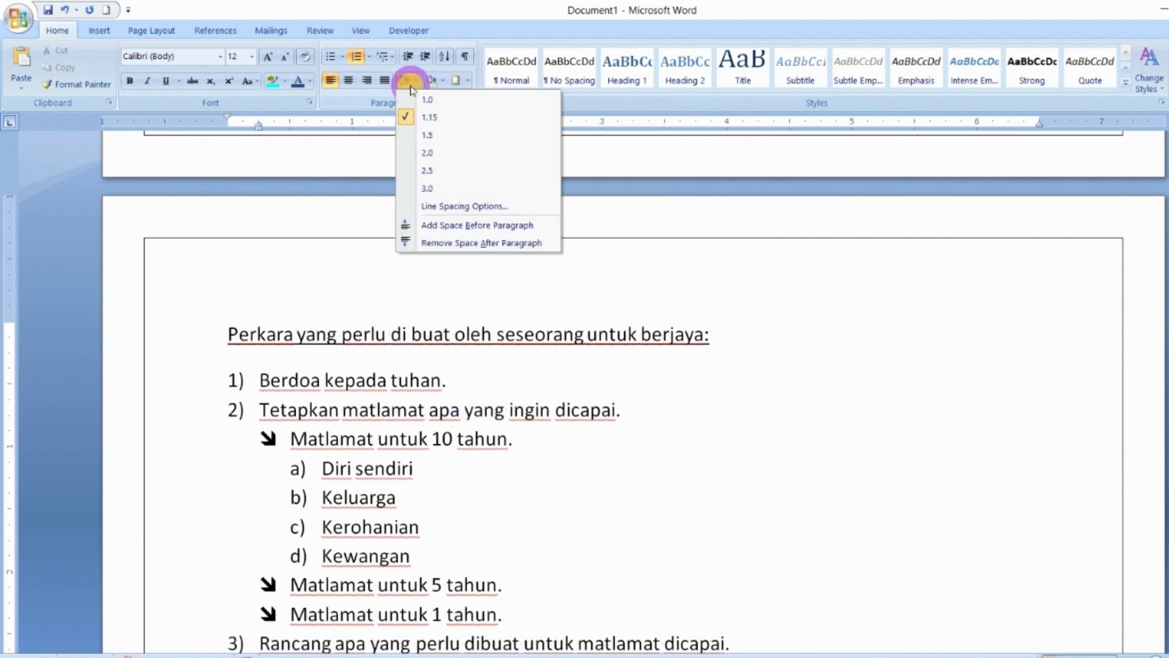
left_click(459, 378)
left_click(214, 329)
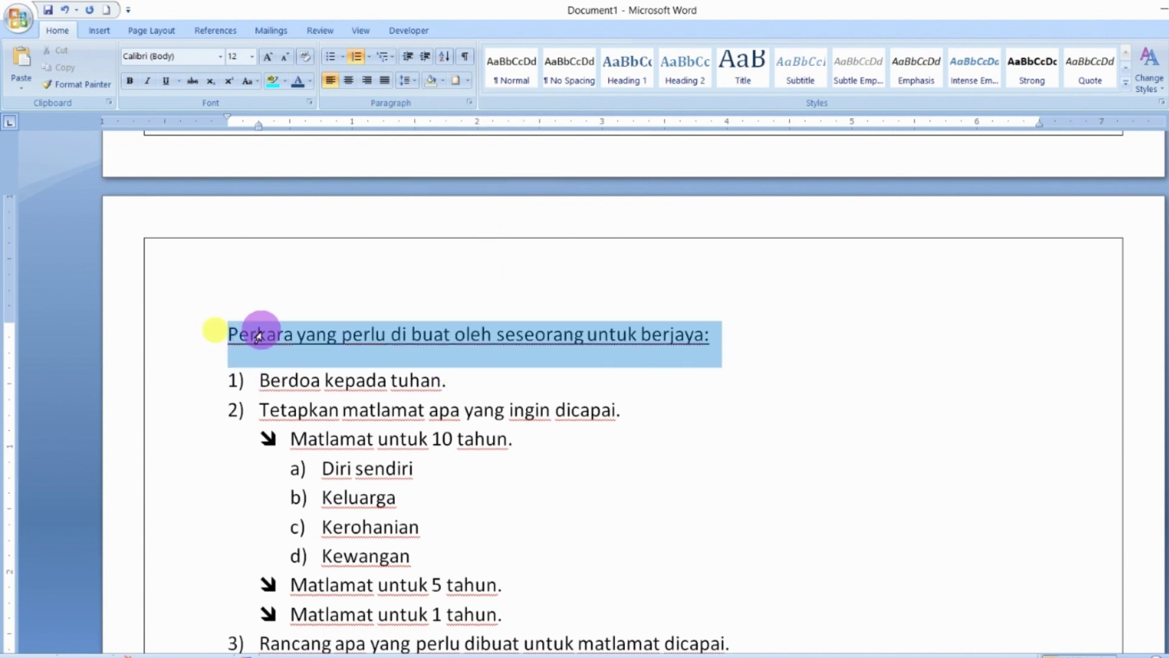
left_click(416, 84)
left_click(454, 243)
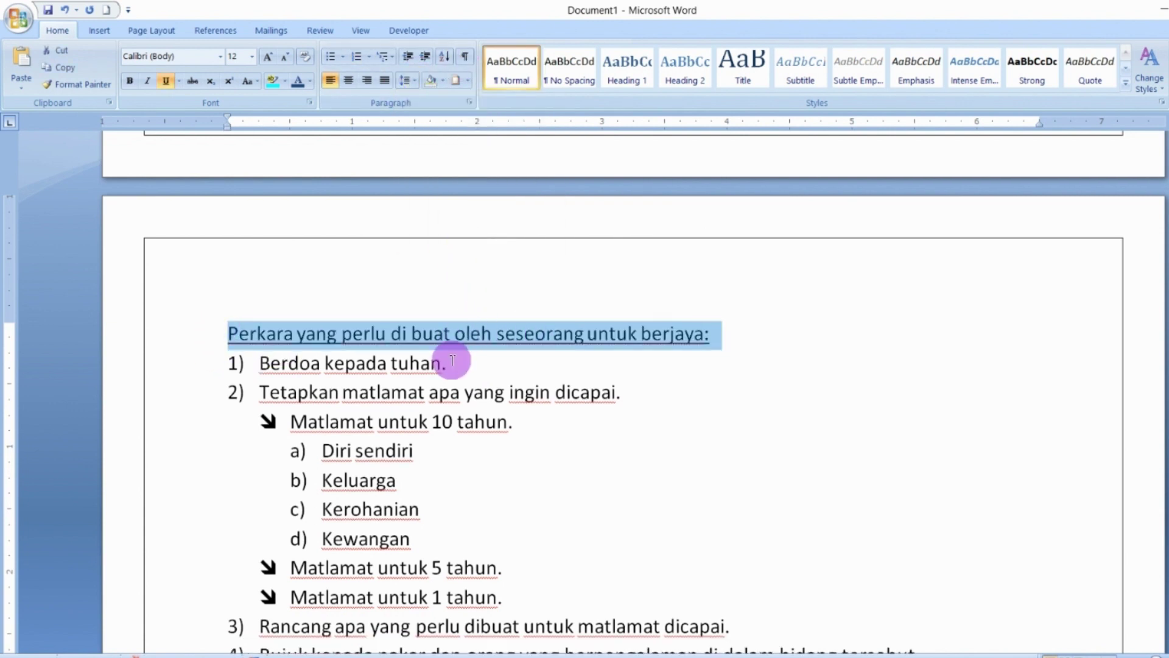
Add space before the first numbered item, "Berdoa kepada tuhan."
left_click(447, 362)
left_click(189, 364)
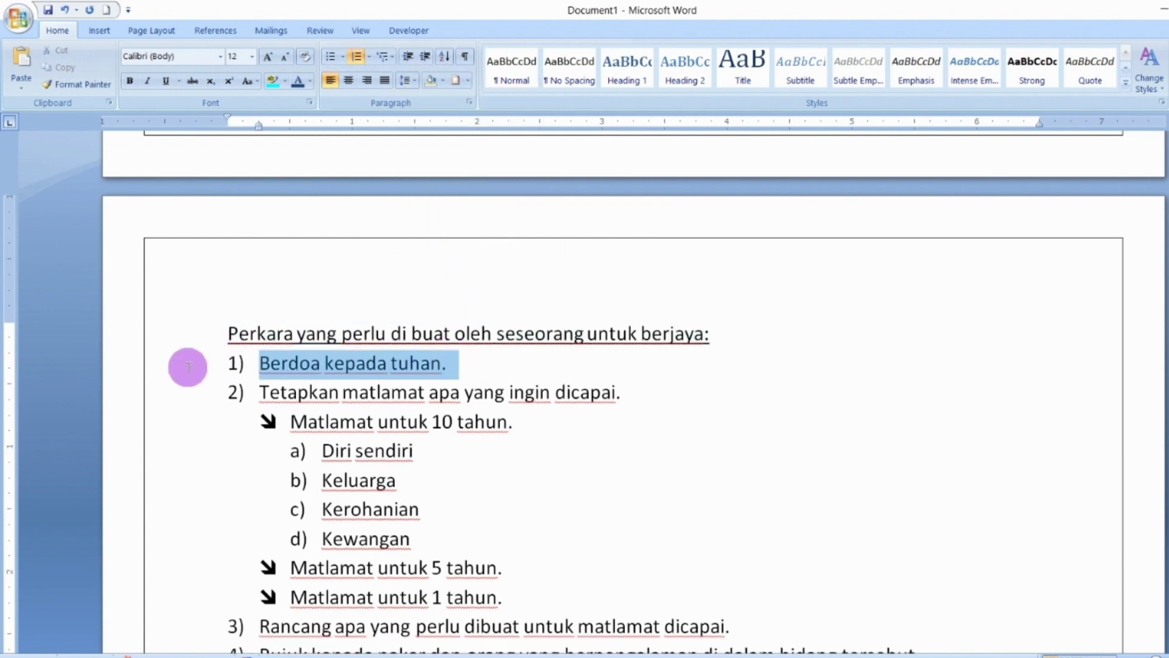
left_click(405, 80)
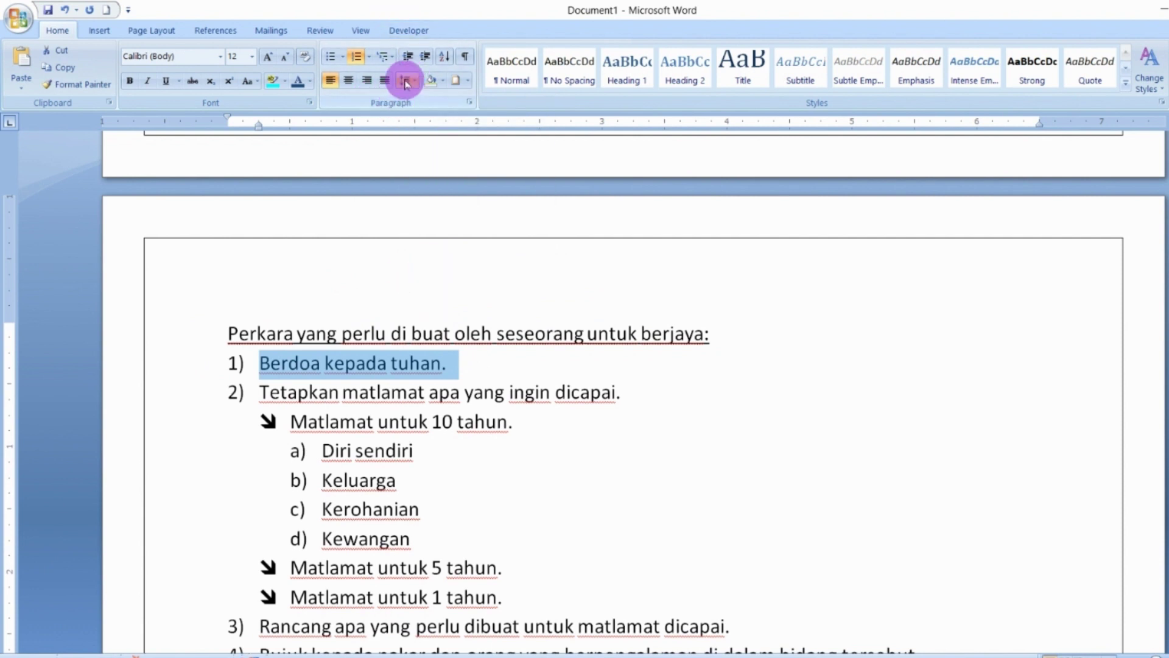
left_click(444, 224)
left_click(515, 383)
Try 1.5 line spacing on the underlined line and the whole list below it, and set the spacing to 1.0
left_click(327, 361)
left_click_drag(191, 331, 243, 548)
left_click(405, 79)
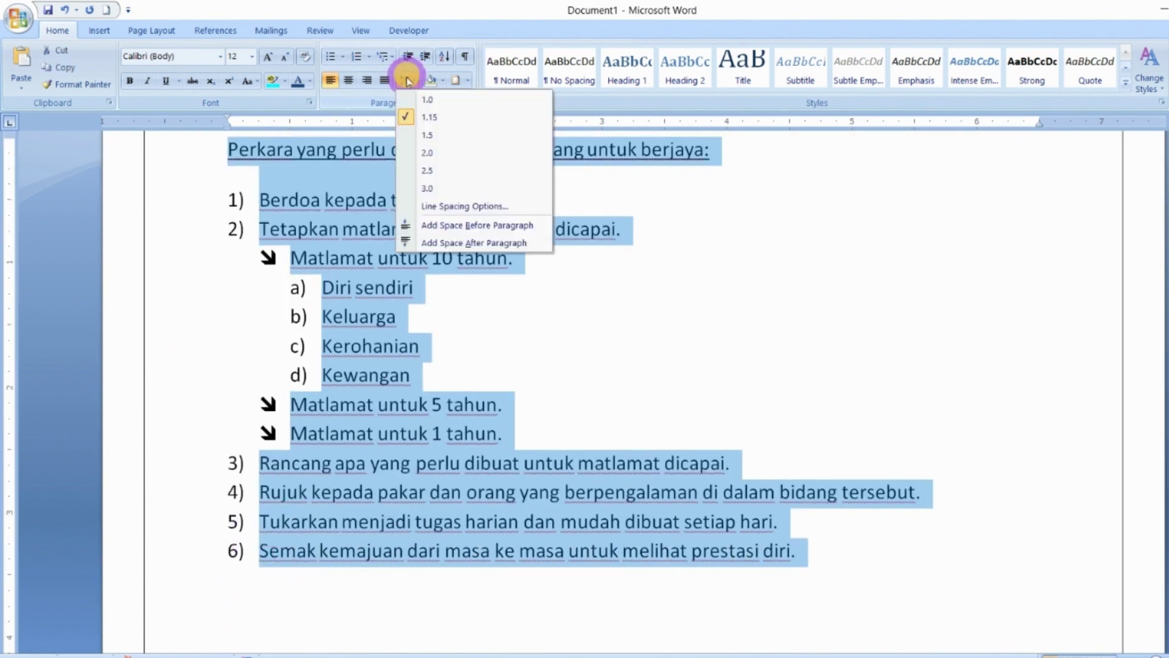
left_click(428, 135)
left_click(409, 79)
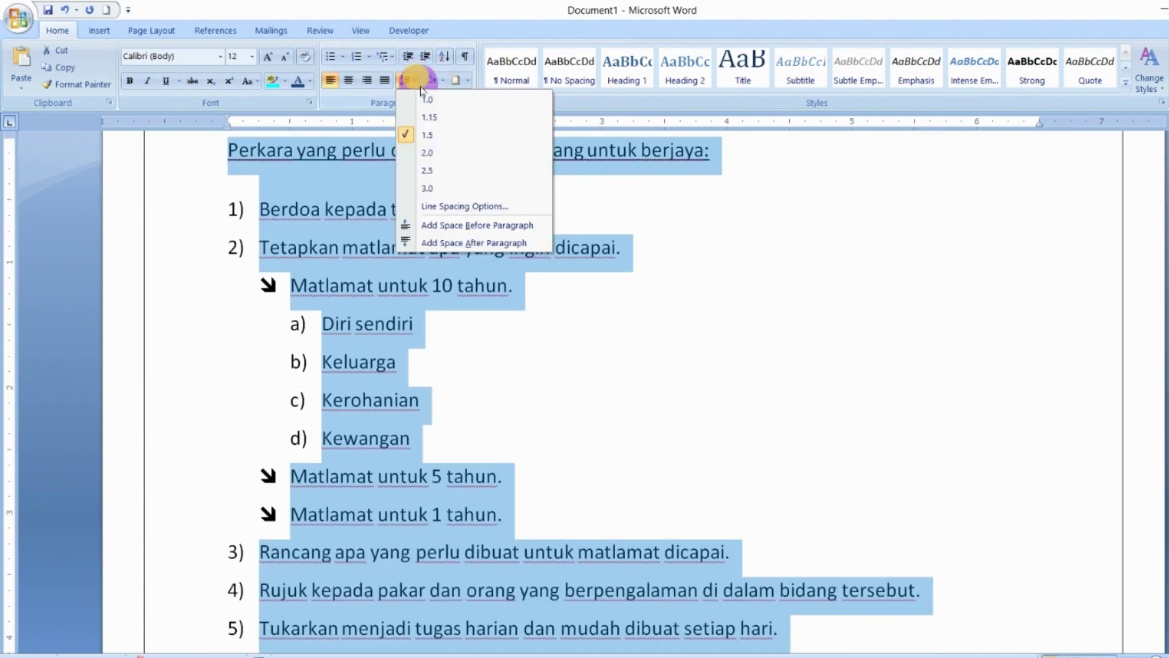
left_click(434, 104)
scroll(417, 303, "up", 3)
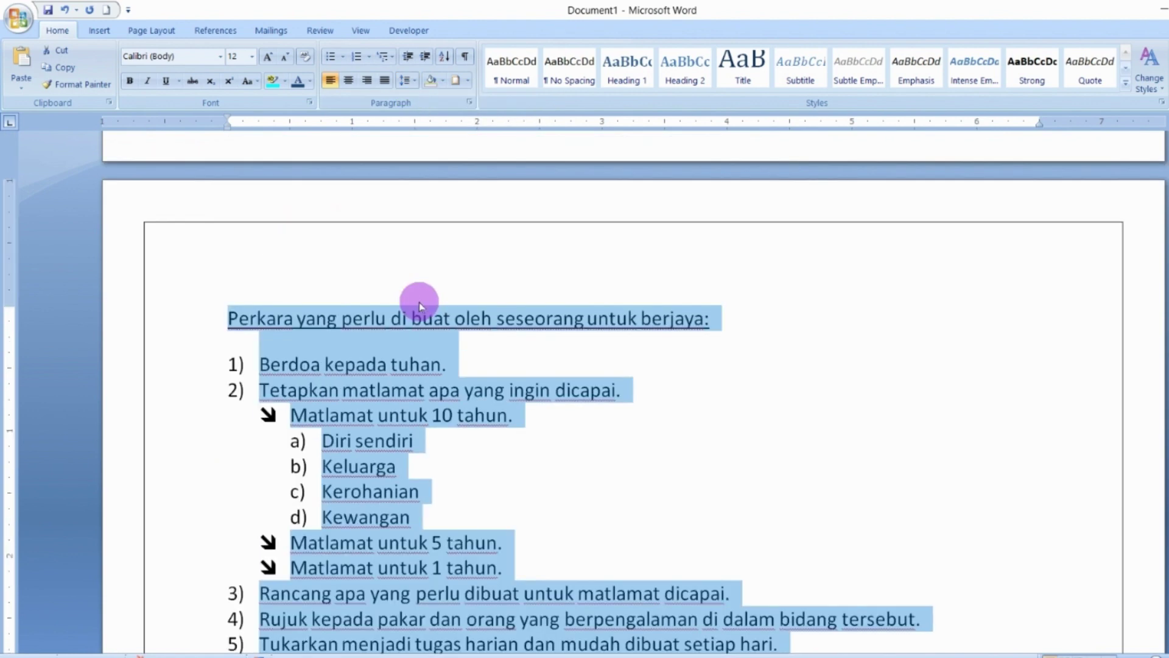
left_click(277, 346)
left_click(237, 340)
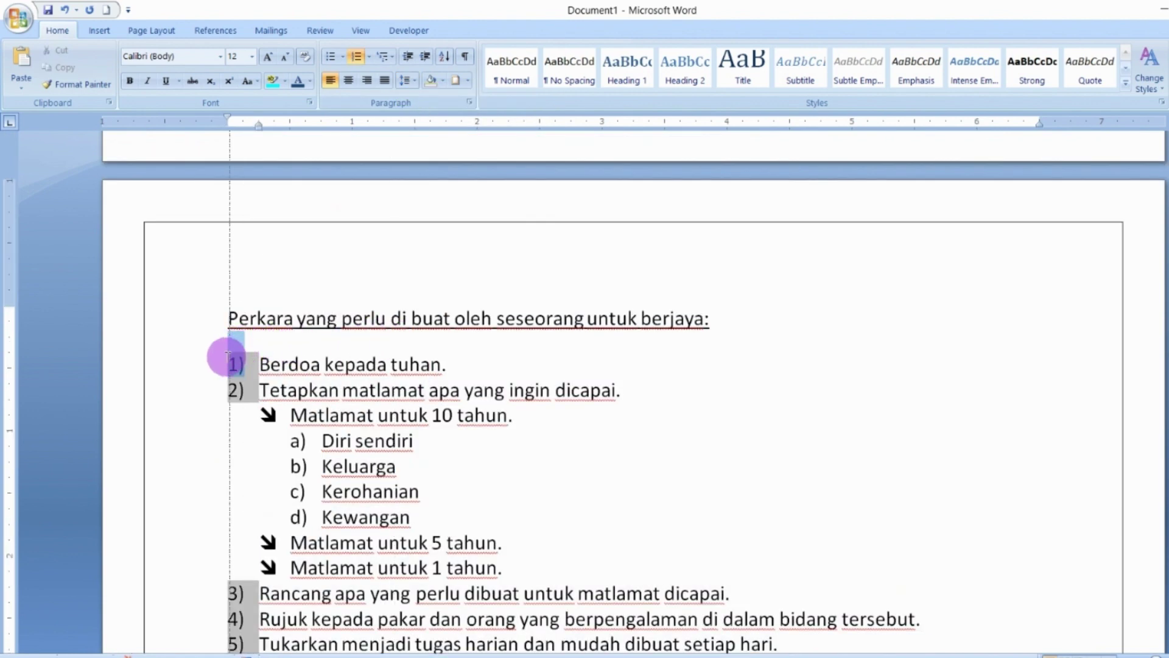
left_click(334, 364)
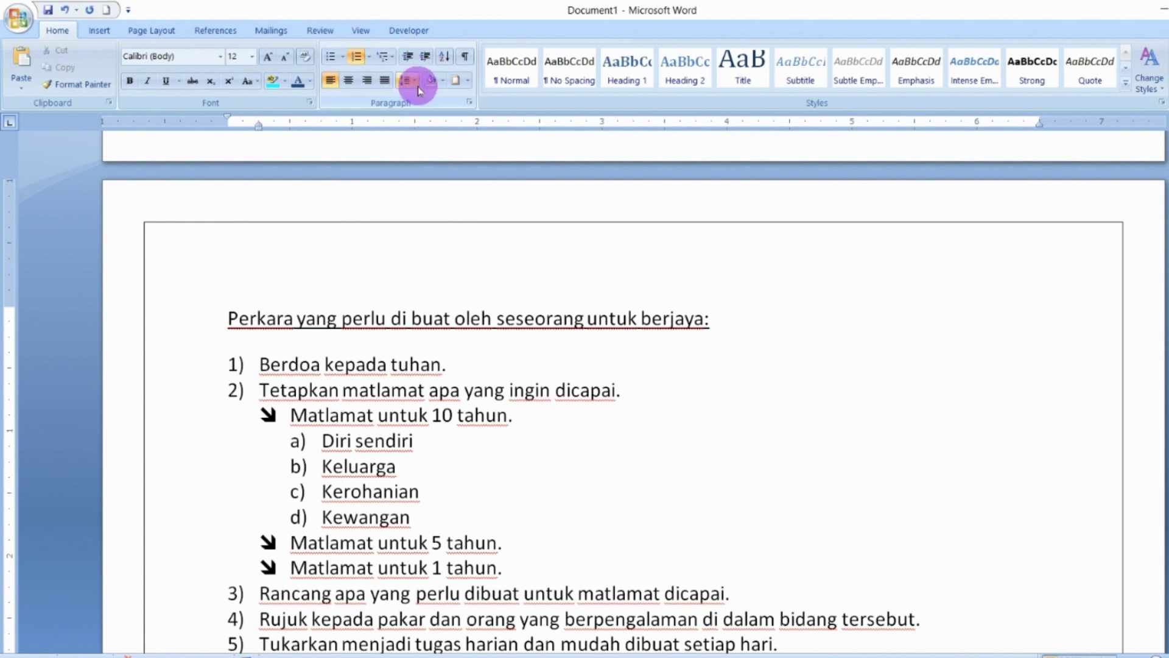
Shade the underlined "Perkara yang perlu di buat" line with a light red theme colour
left_click(442, 86)
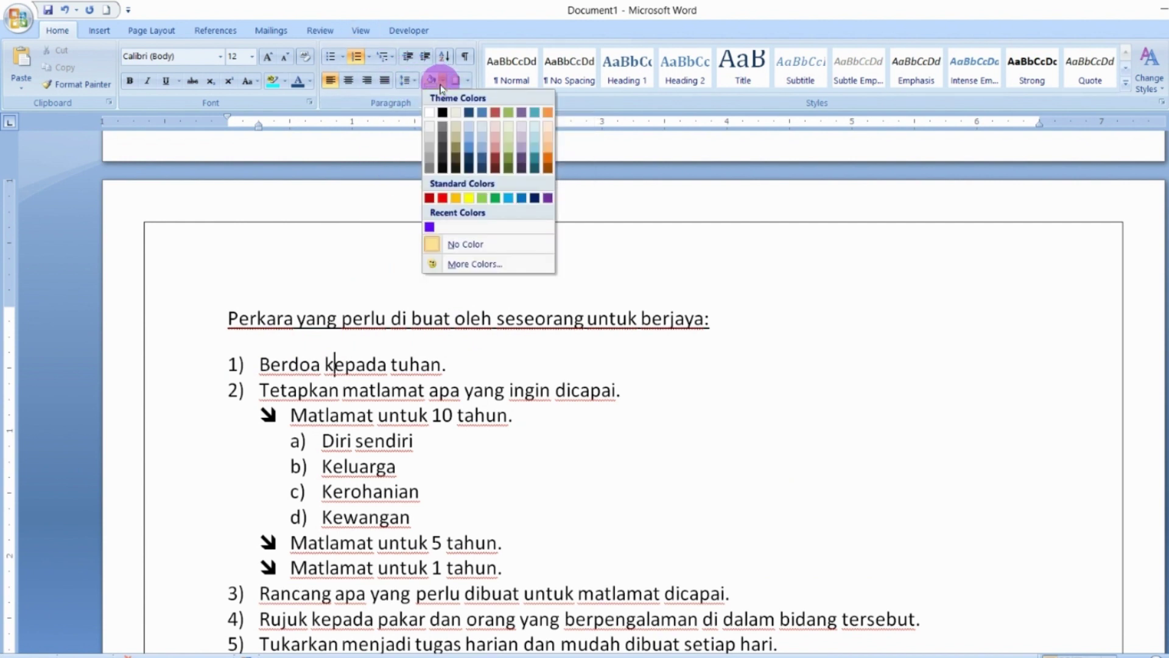
left_click(227, 316)
left_click_drag(227, 315, 707, 310)
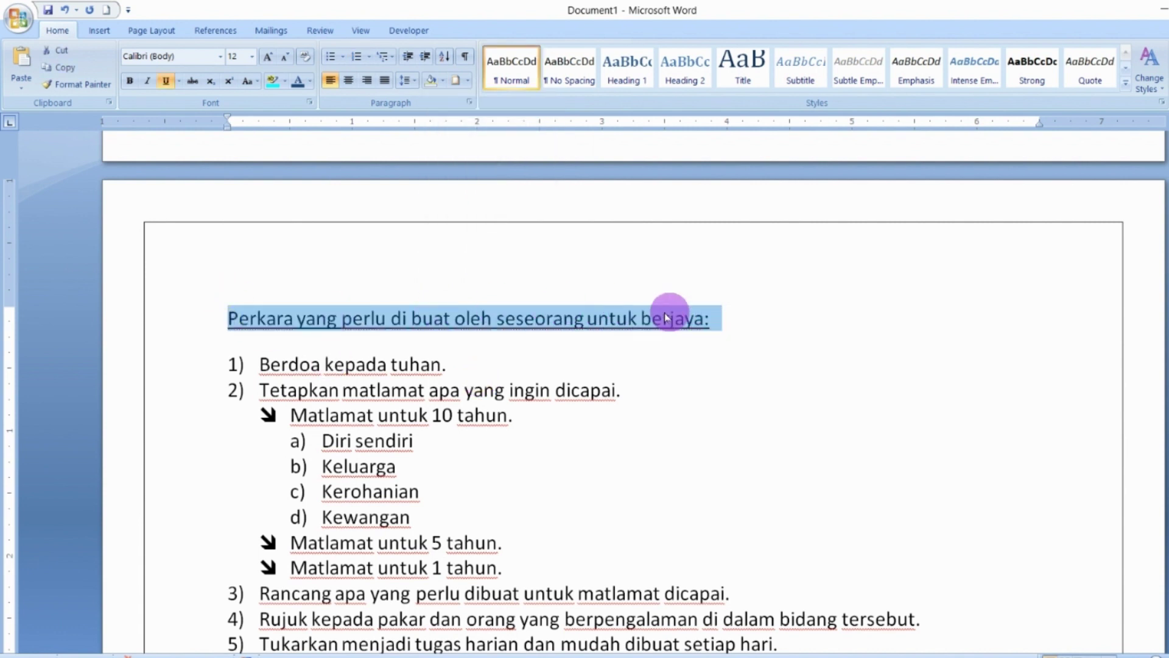
left_click(443, 81)
left_click(493, 152)
left_click(595, 339)
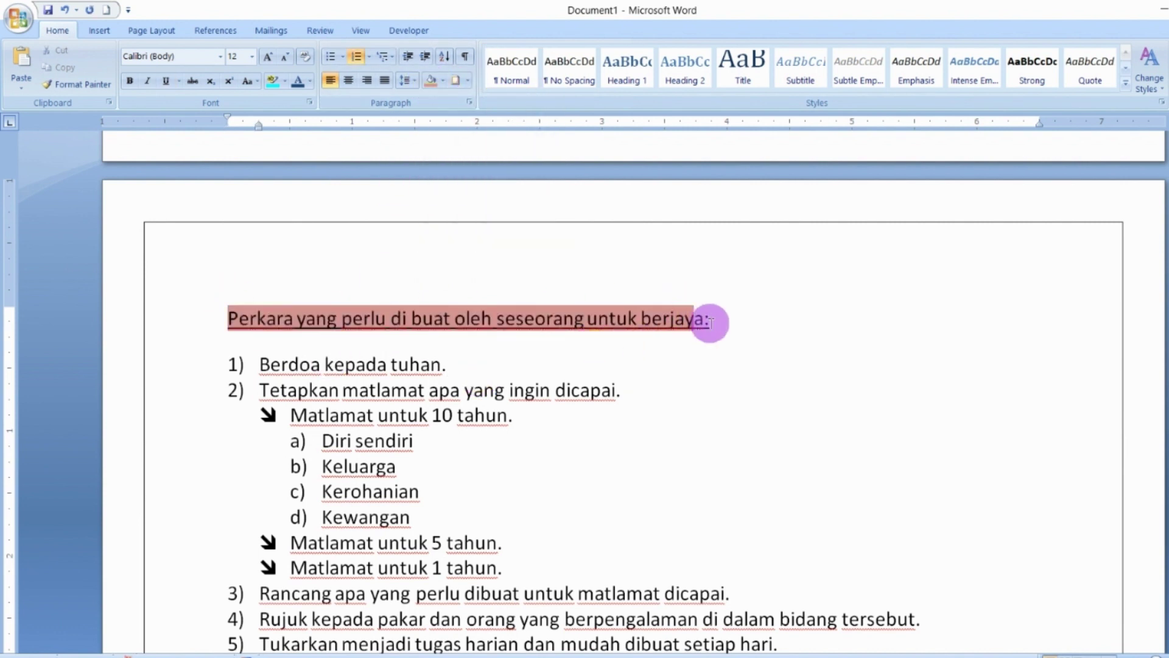
left_click(632, 384)
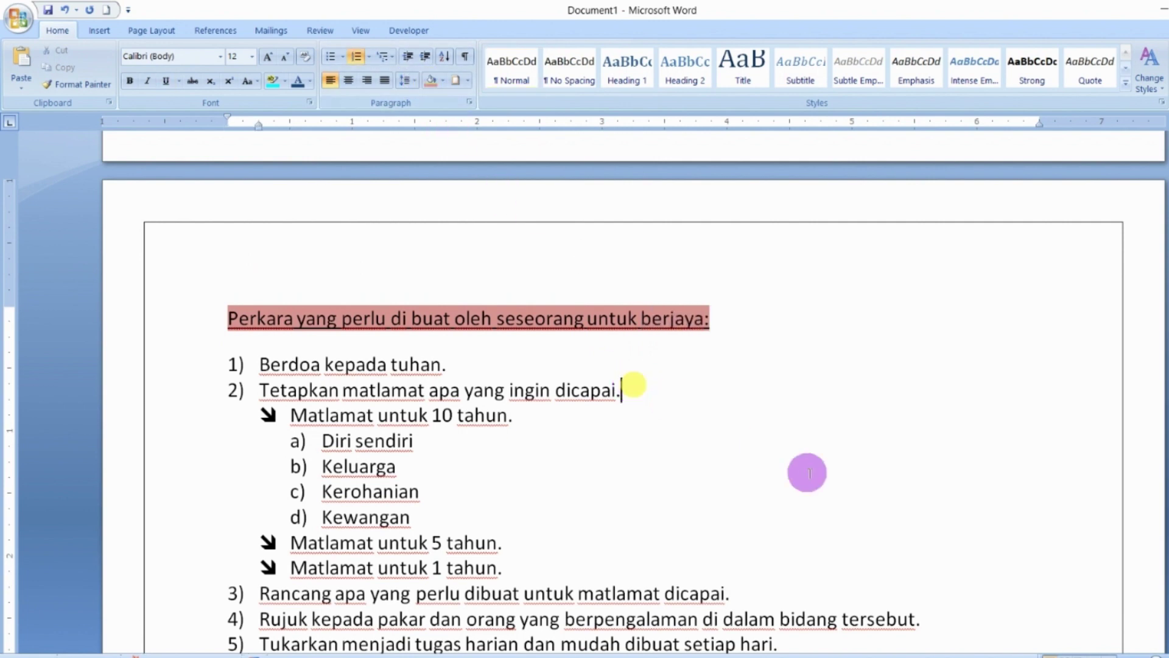
scroll(631, 459, "up", 2)
scroll(517, 365, "down", 4)
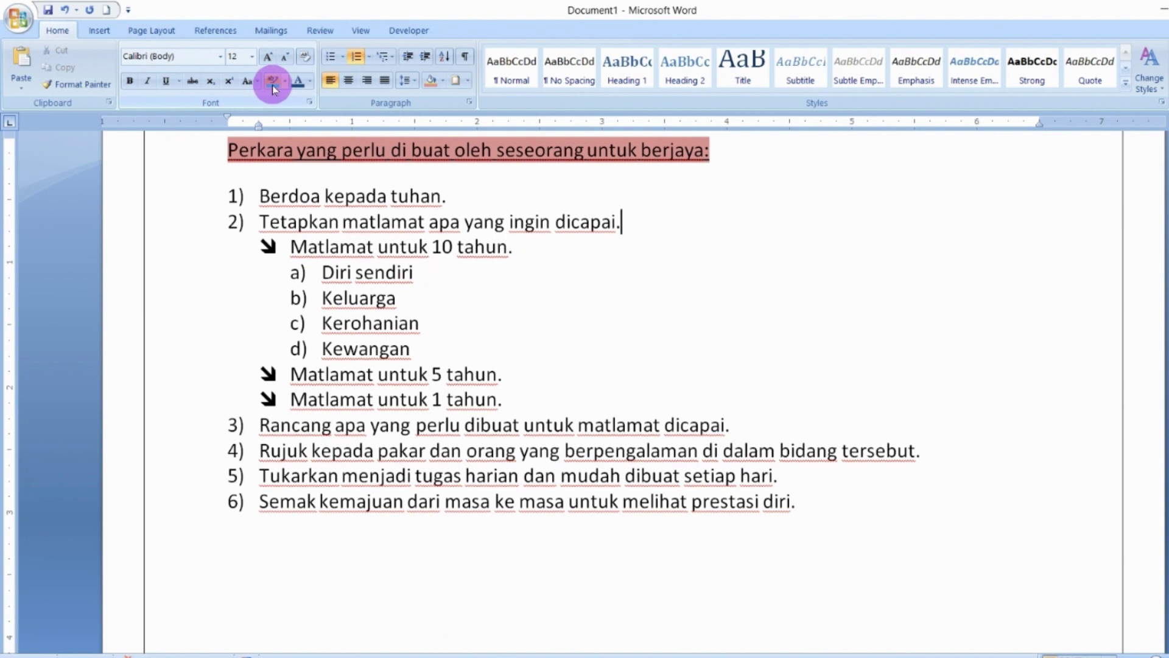
left_click(442, 80)
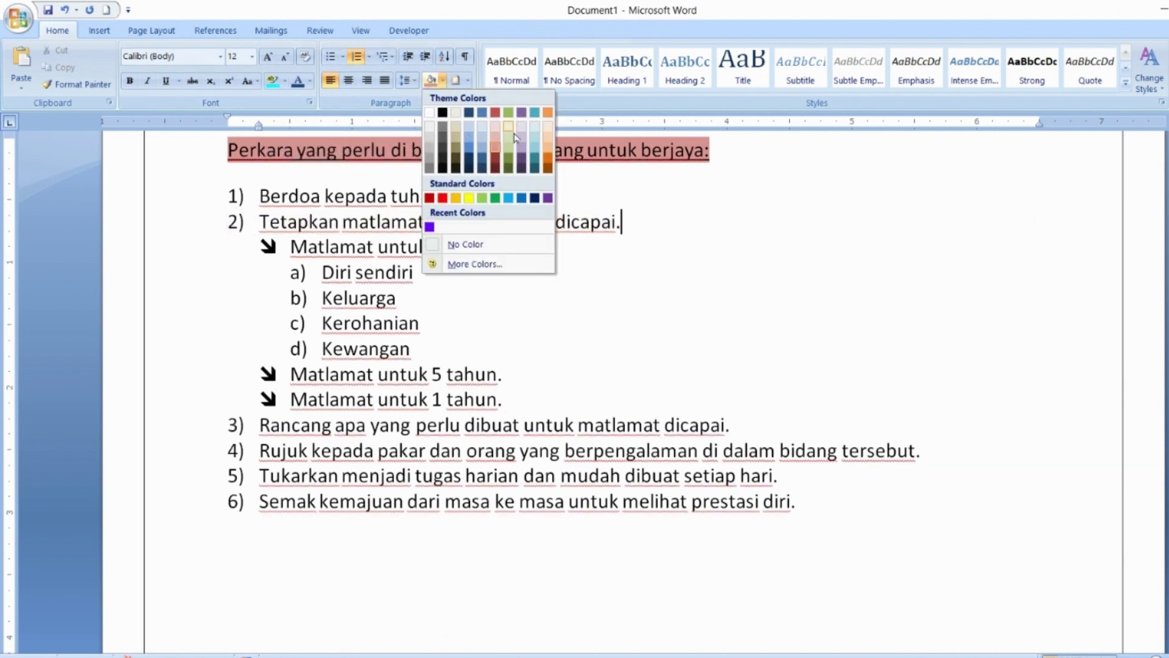
left_click(627, 216)
scroll(551, 189, "up", 2)
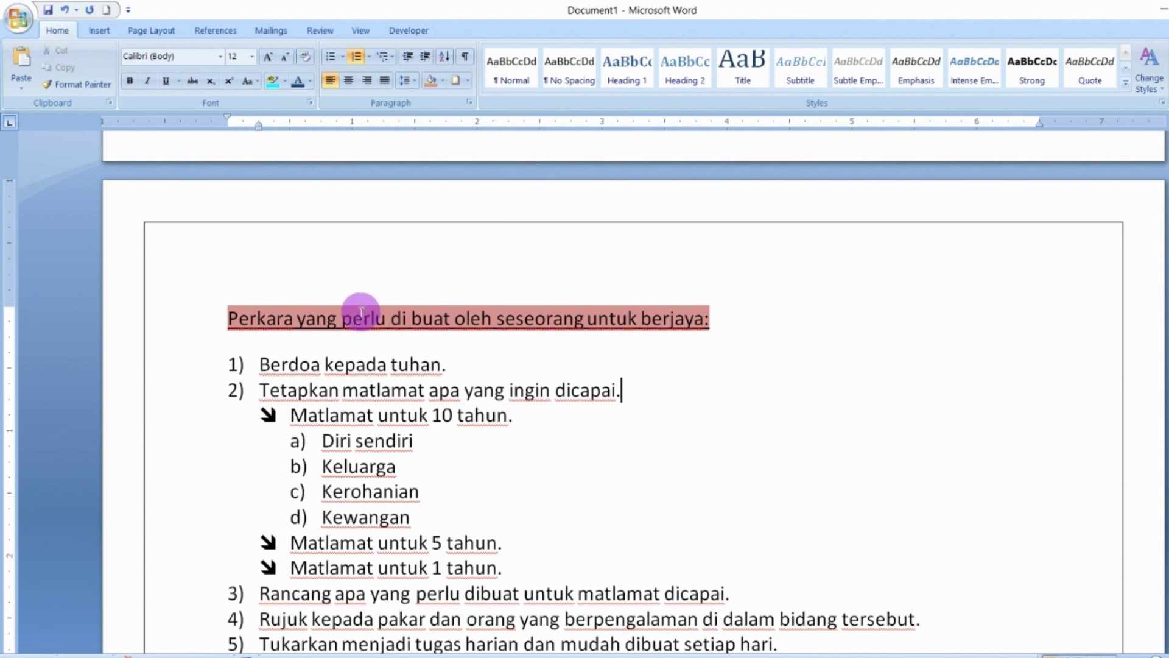
Change the document's theme colours to the built-in Apex set
left_click(144, 30)
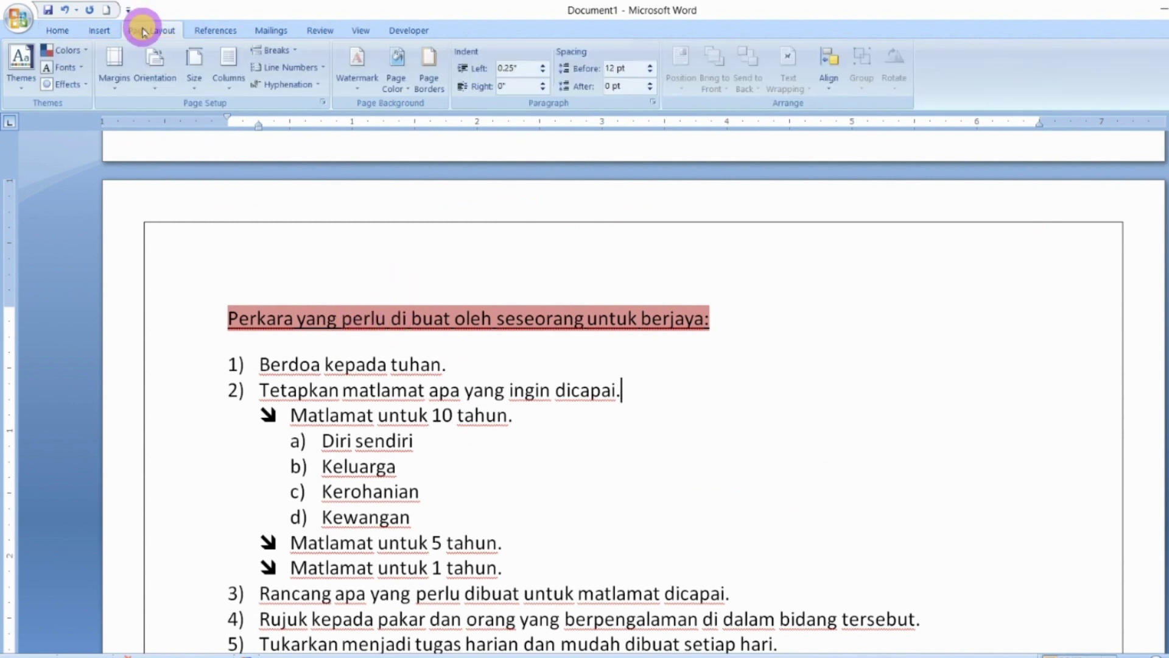
left_click(66, 50)
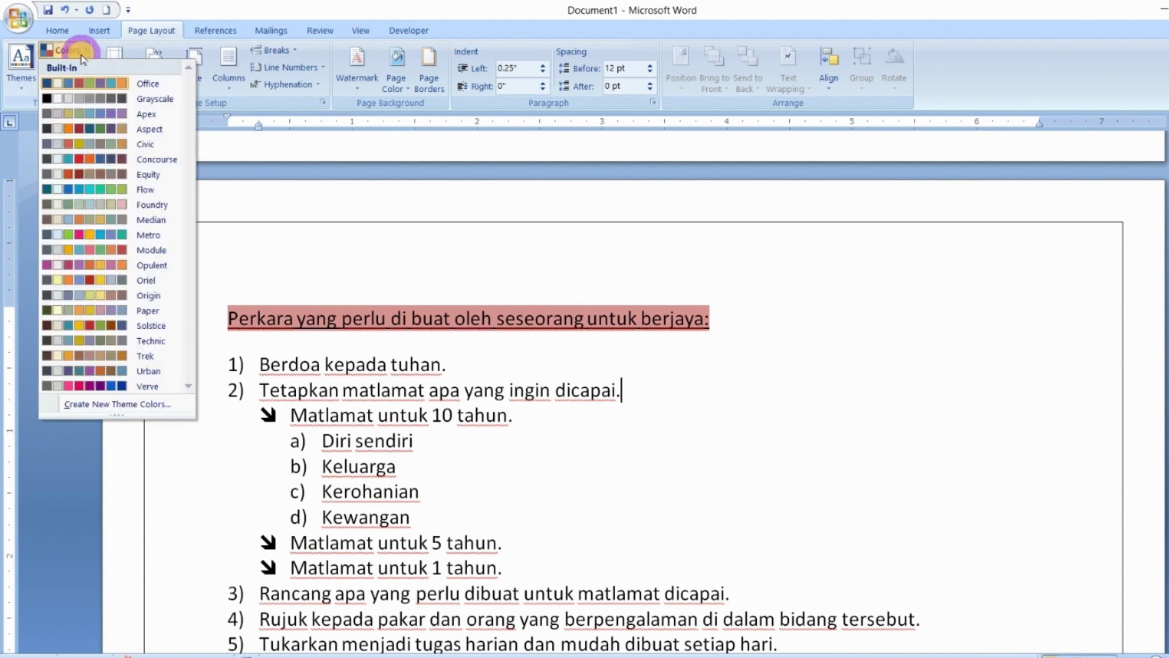
left_click(93, 114)
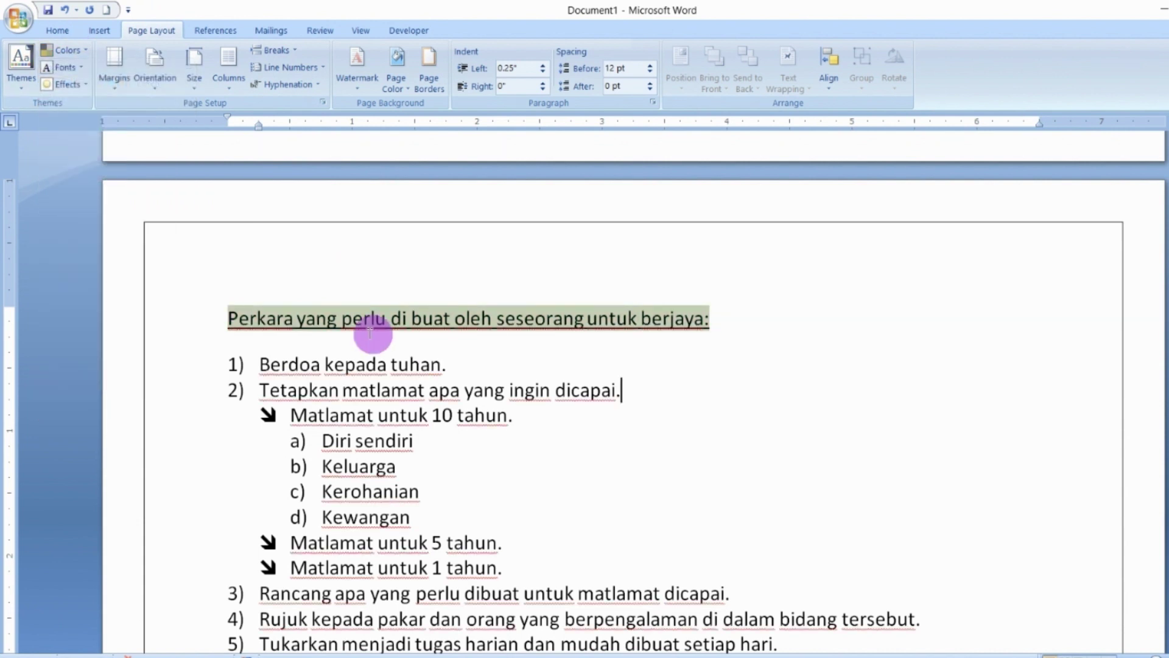
Preview other built-in theme colour sets such as Concourse on the shaded line without applying one
left_click(79, 68)
left_click(67, 49)
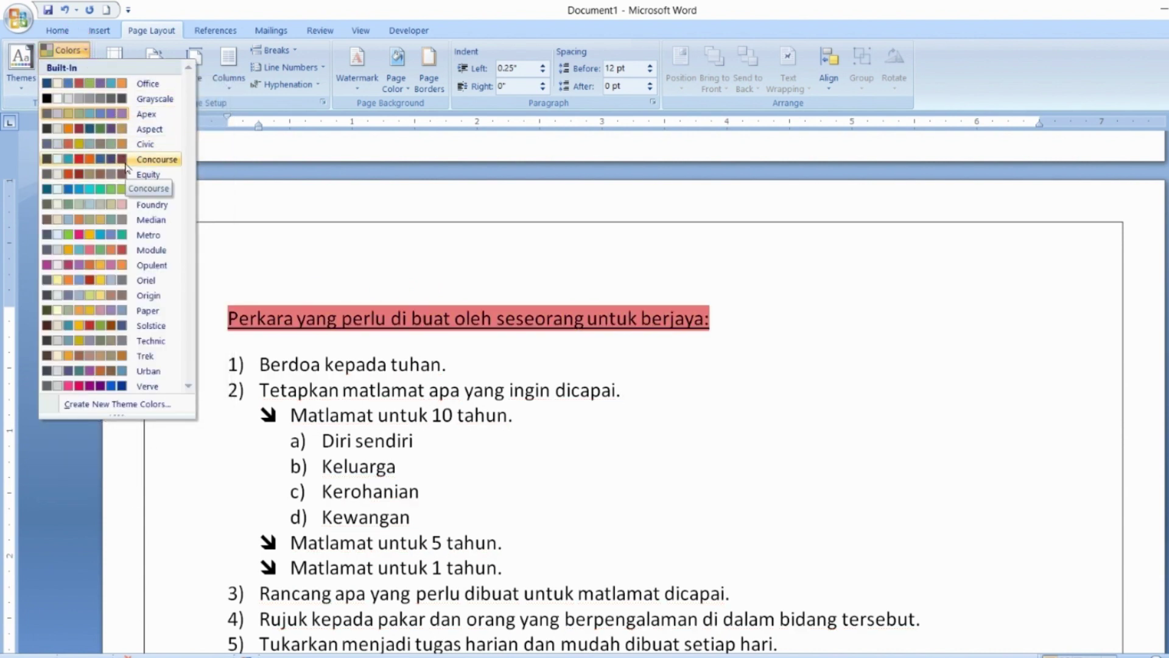
left_click(450, 298)
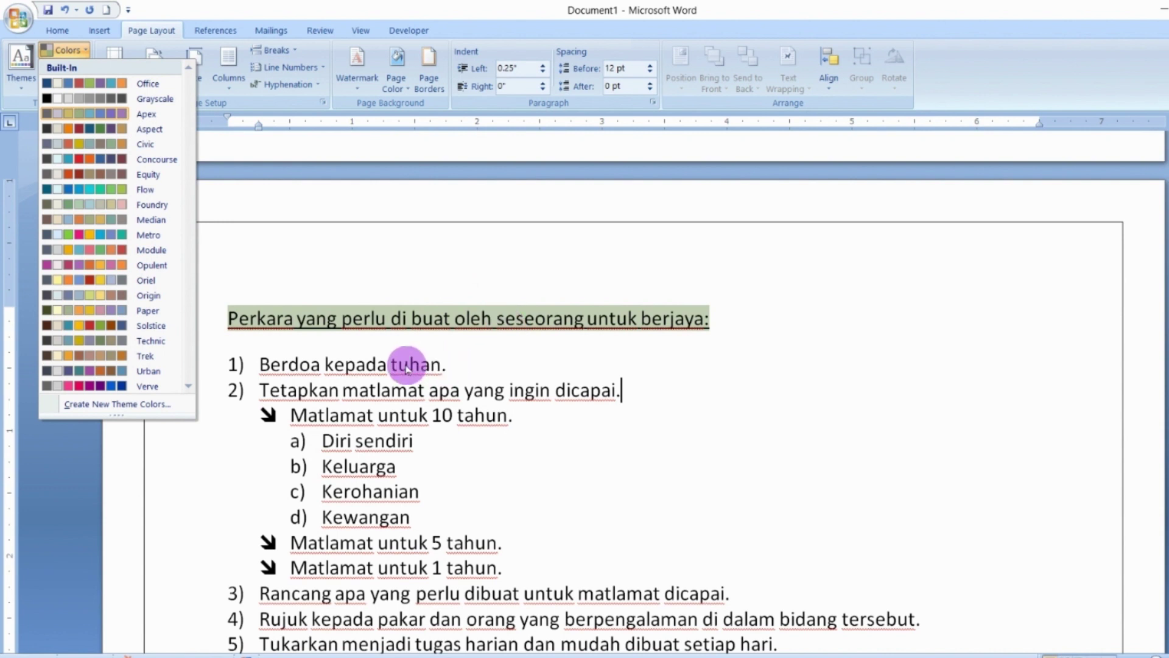
left_click(359, 313)
left_click(55, 32)
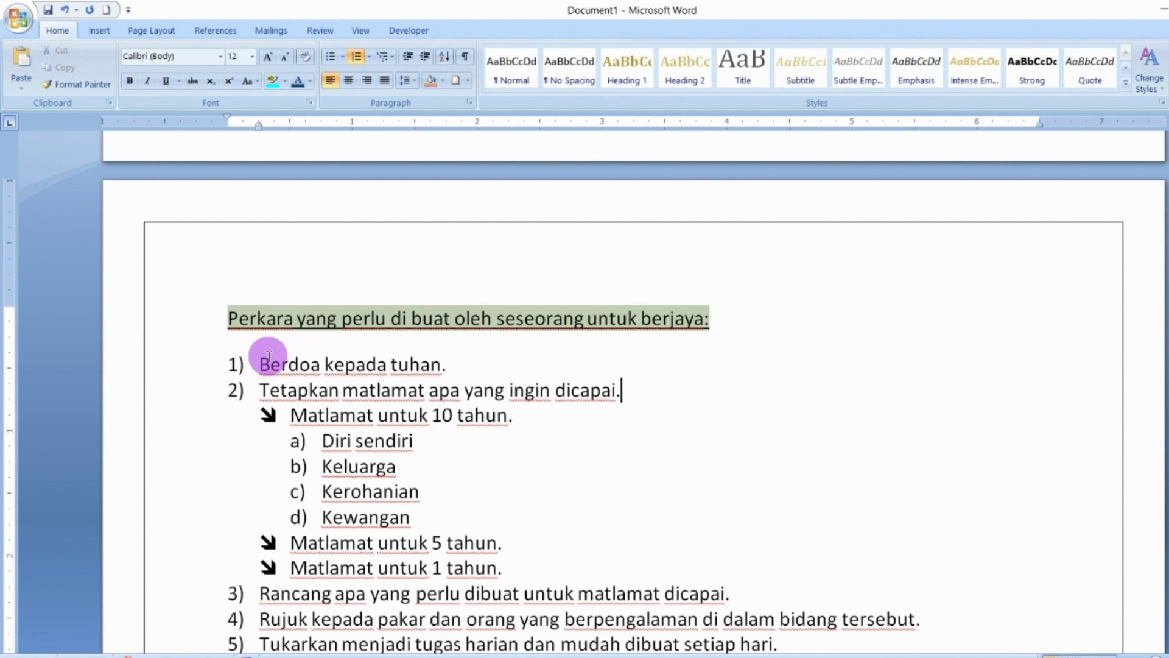
left_click(513, 414)
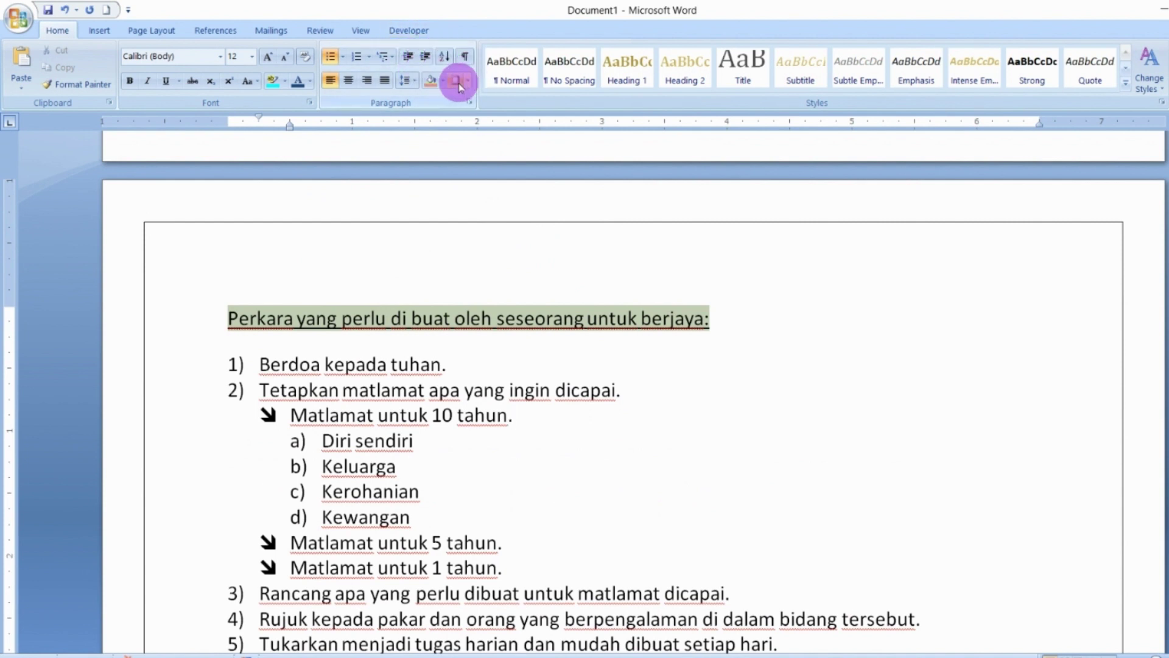
scroll(782, 548, "down", 2)
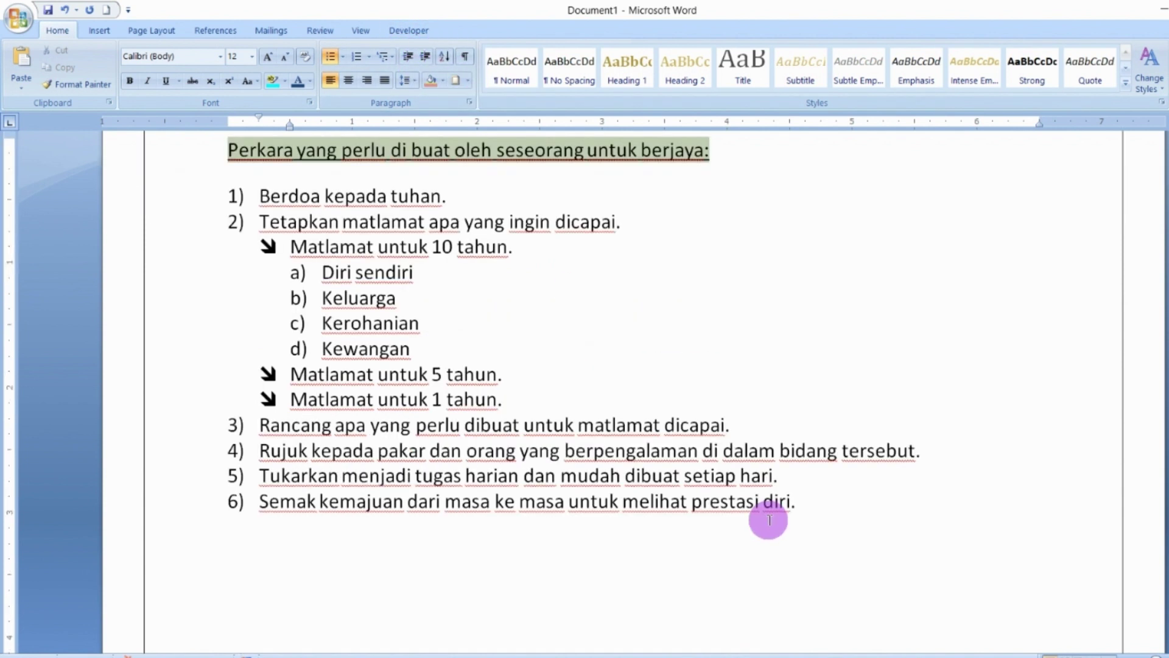